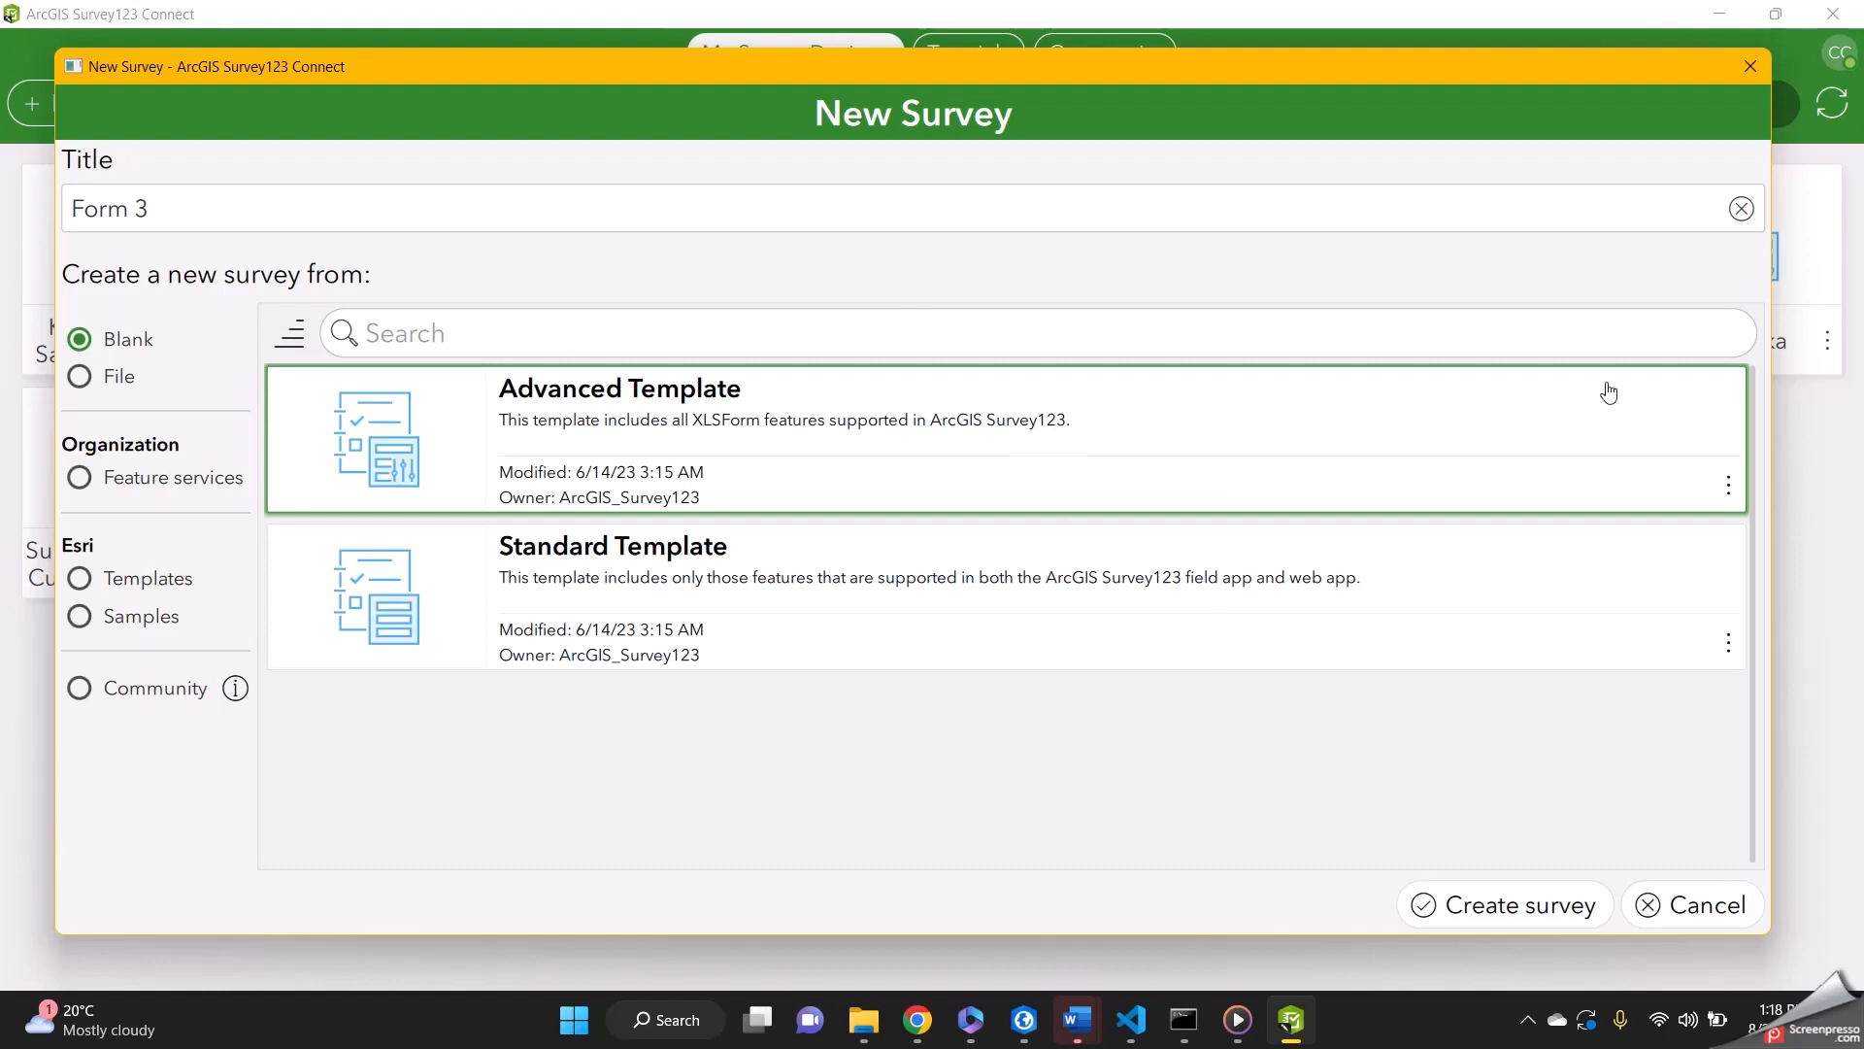
- Title the new survey "Incident Reporting Tool" and create it from the blank Advanced Template
click(216, 202)
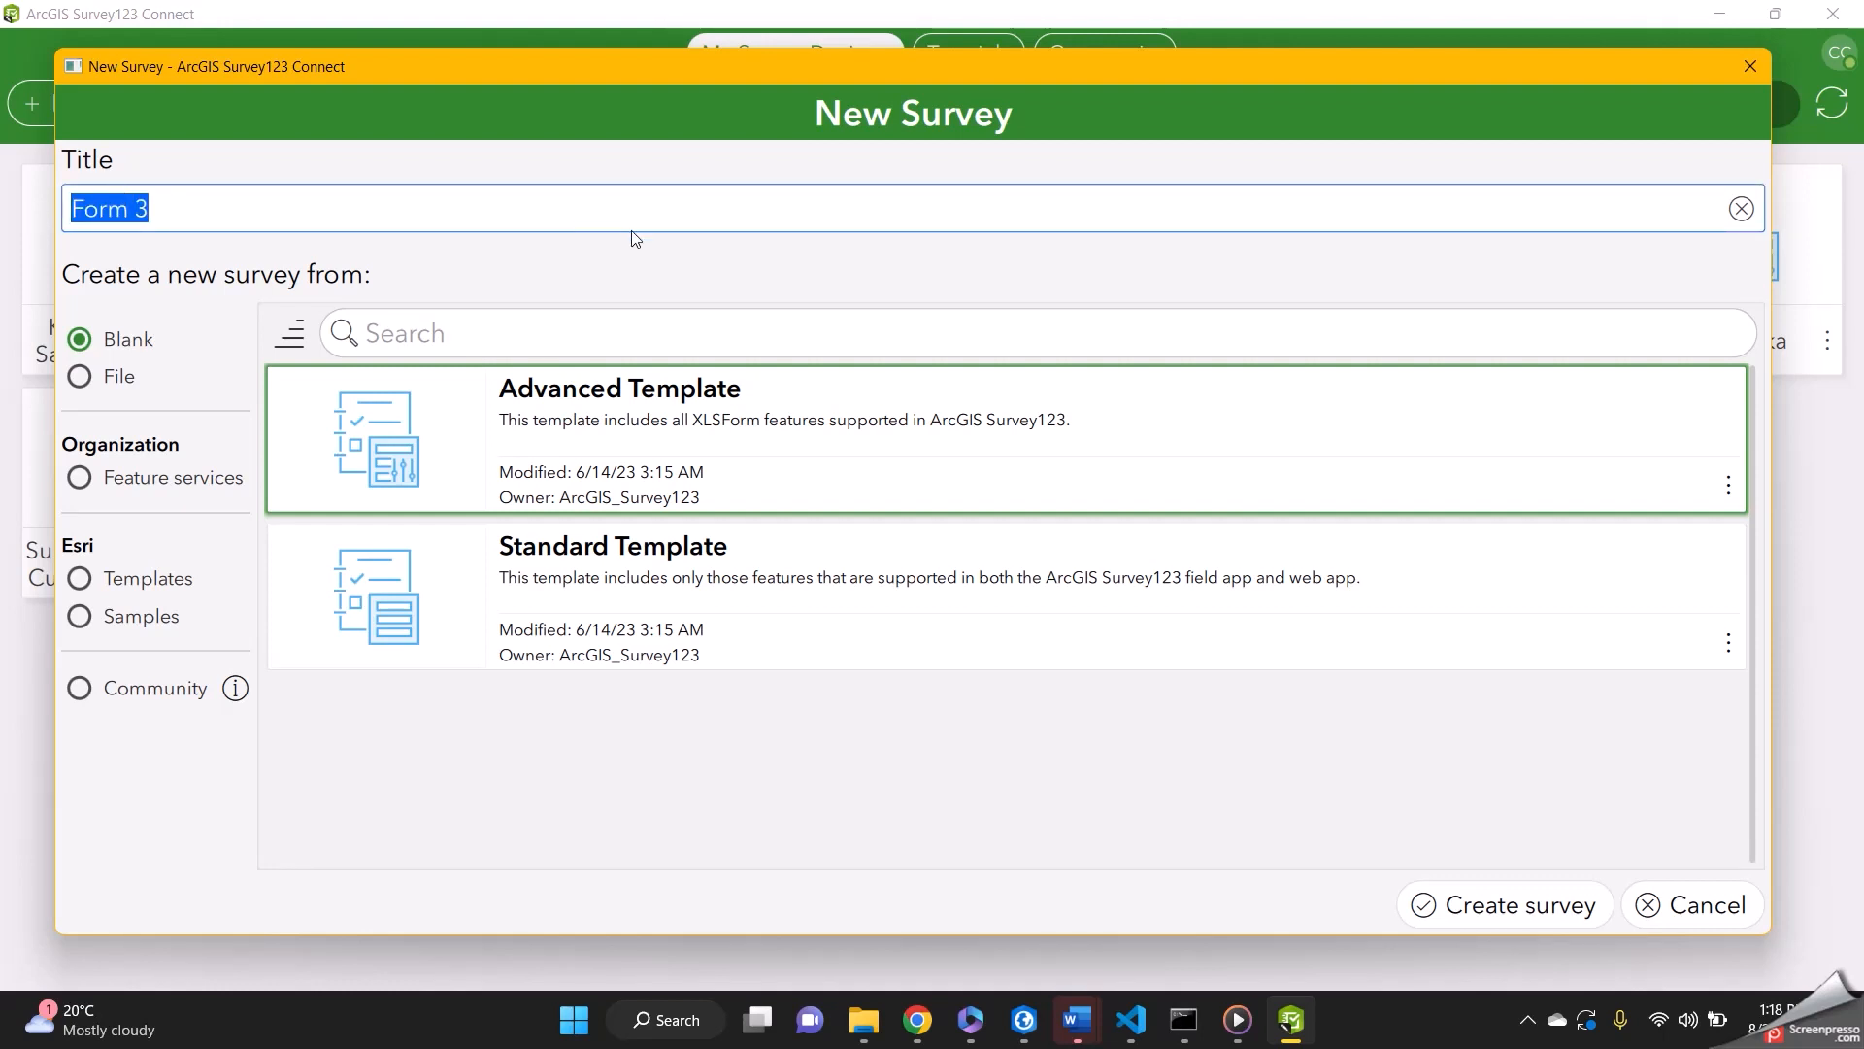
text(I)
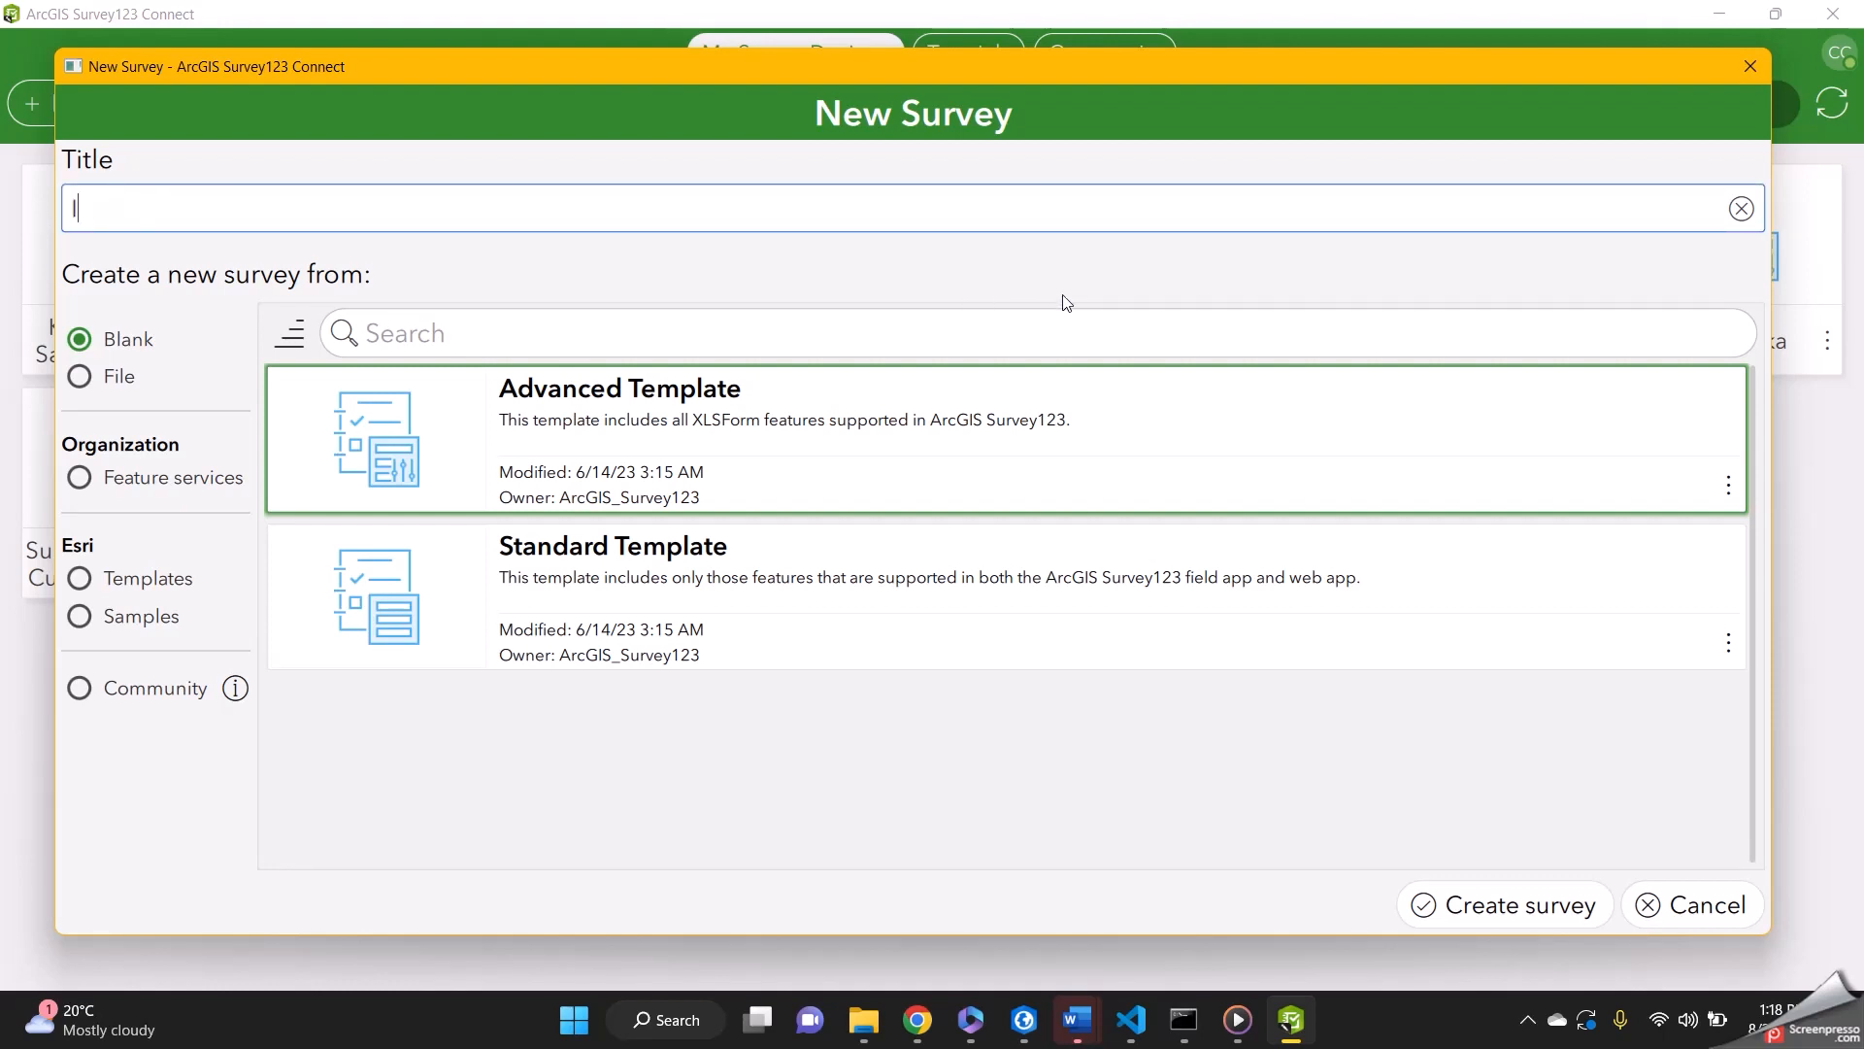
text(ncident Reporti)
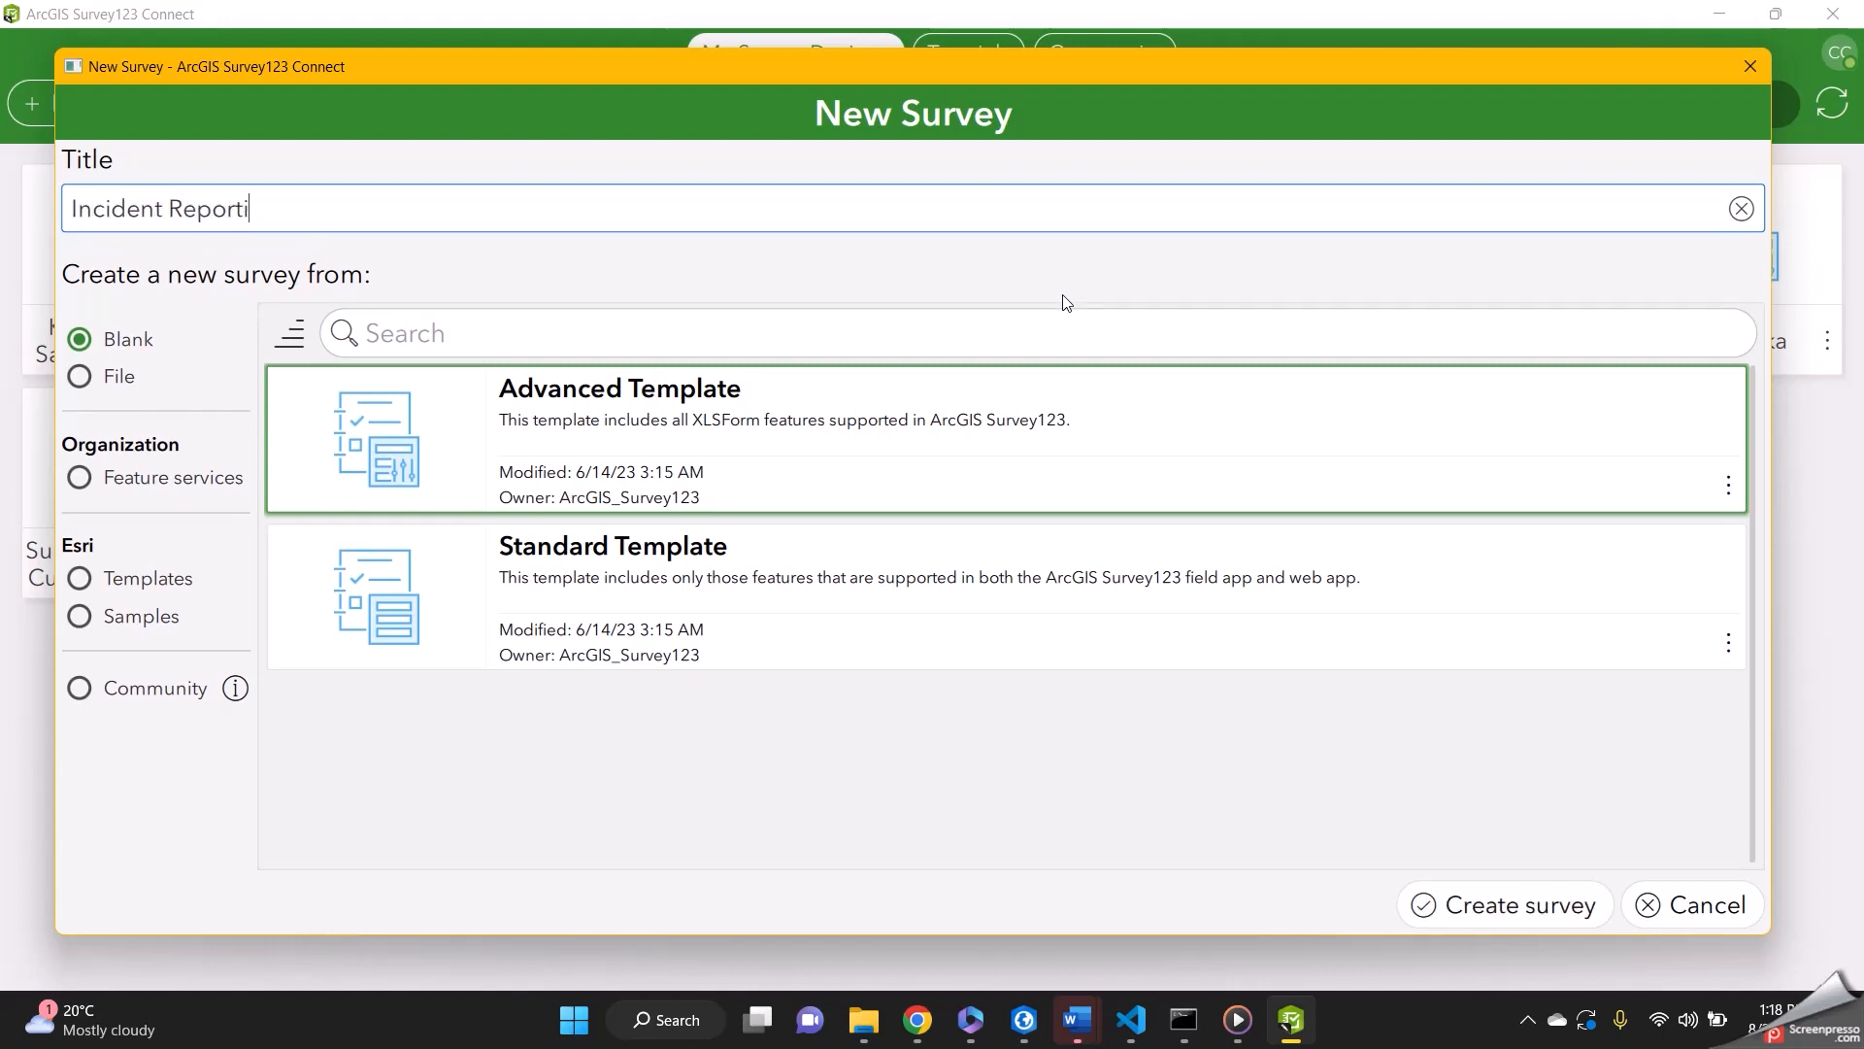
text(ng)
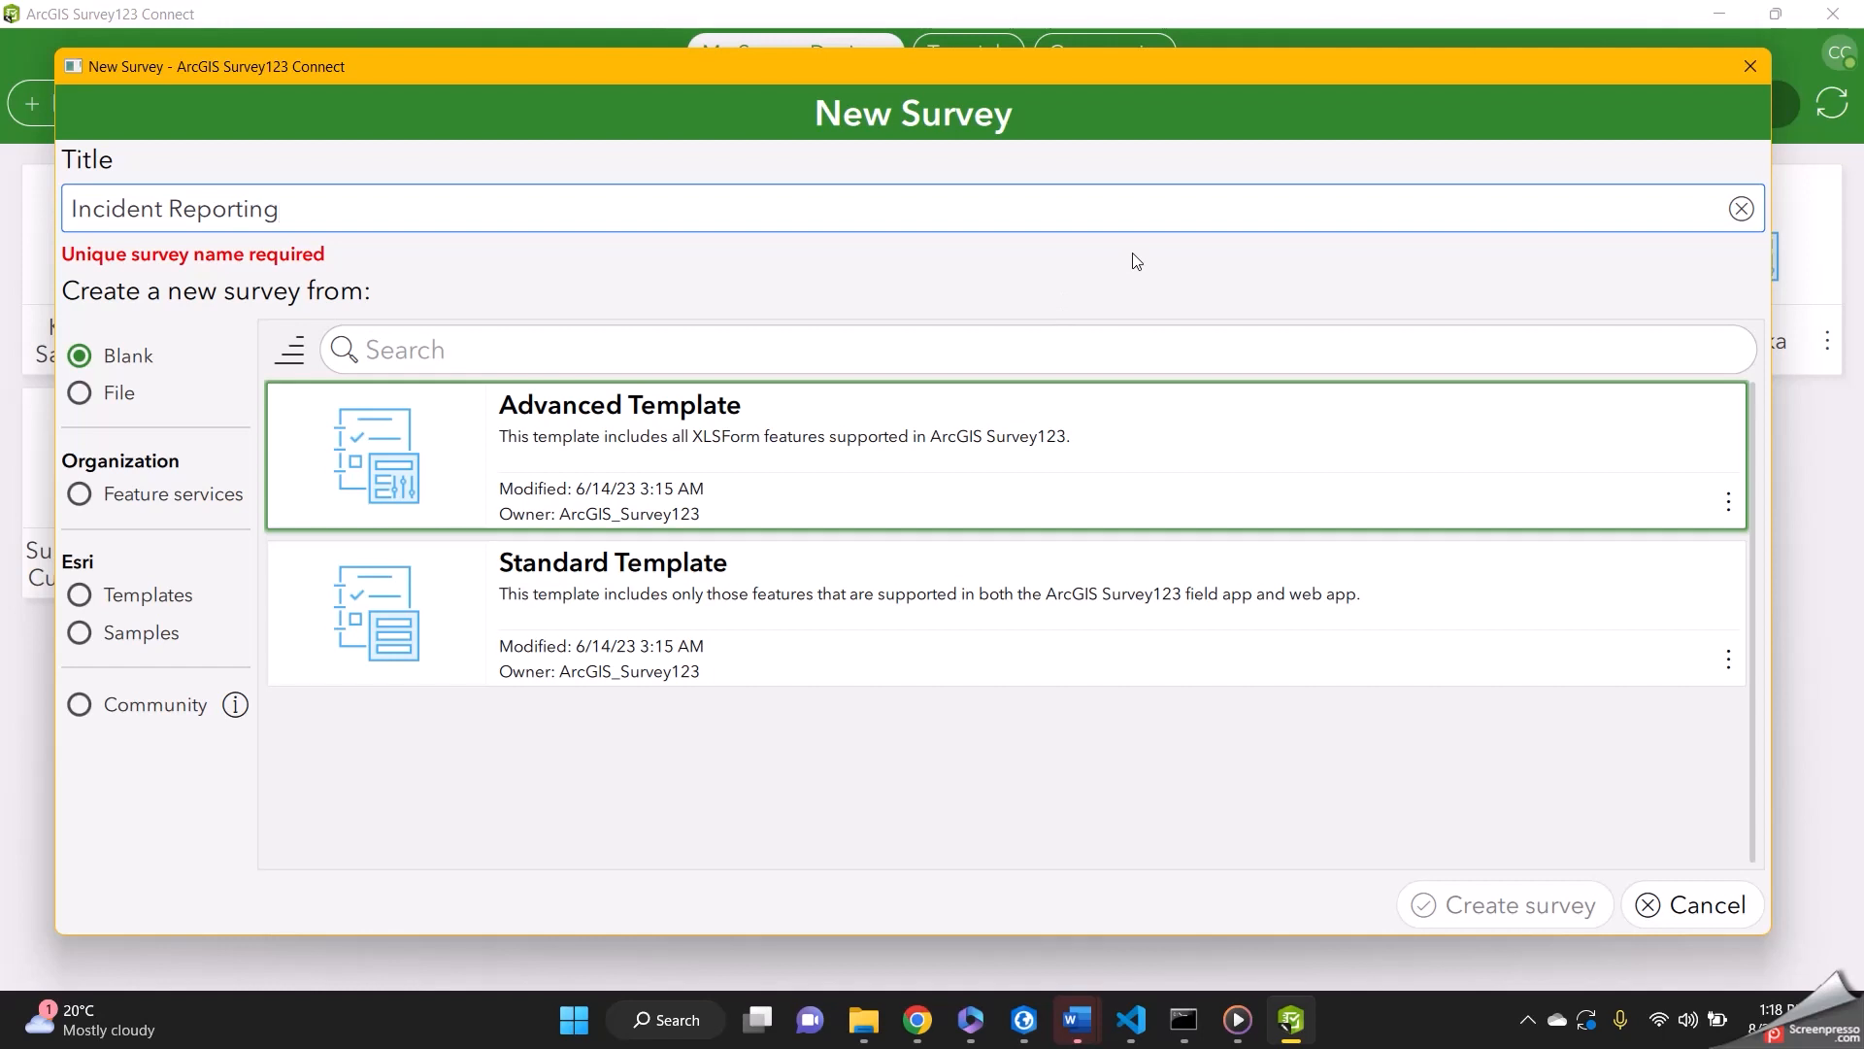
text( Tool)
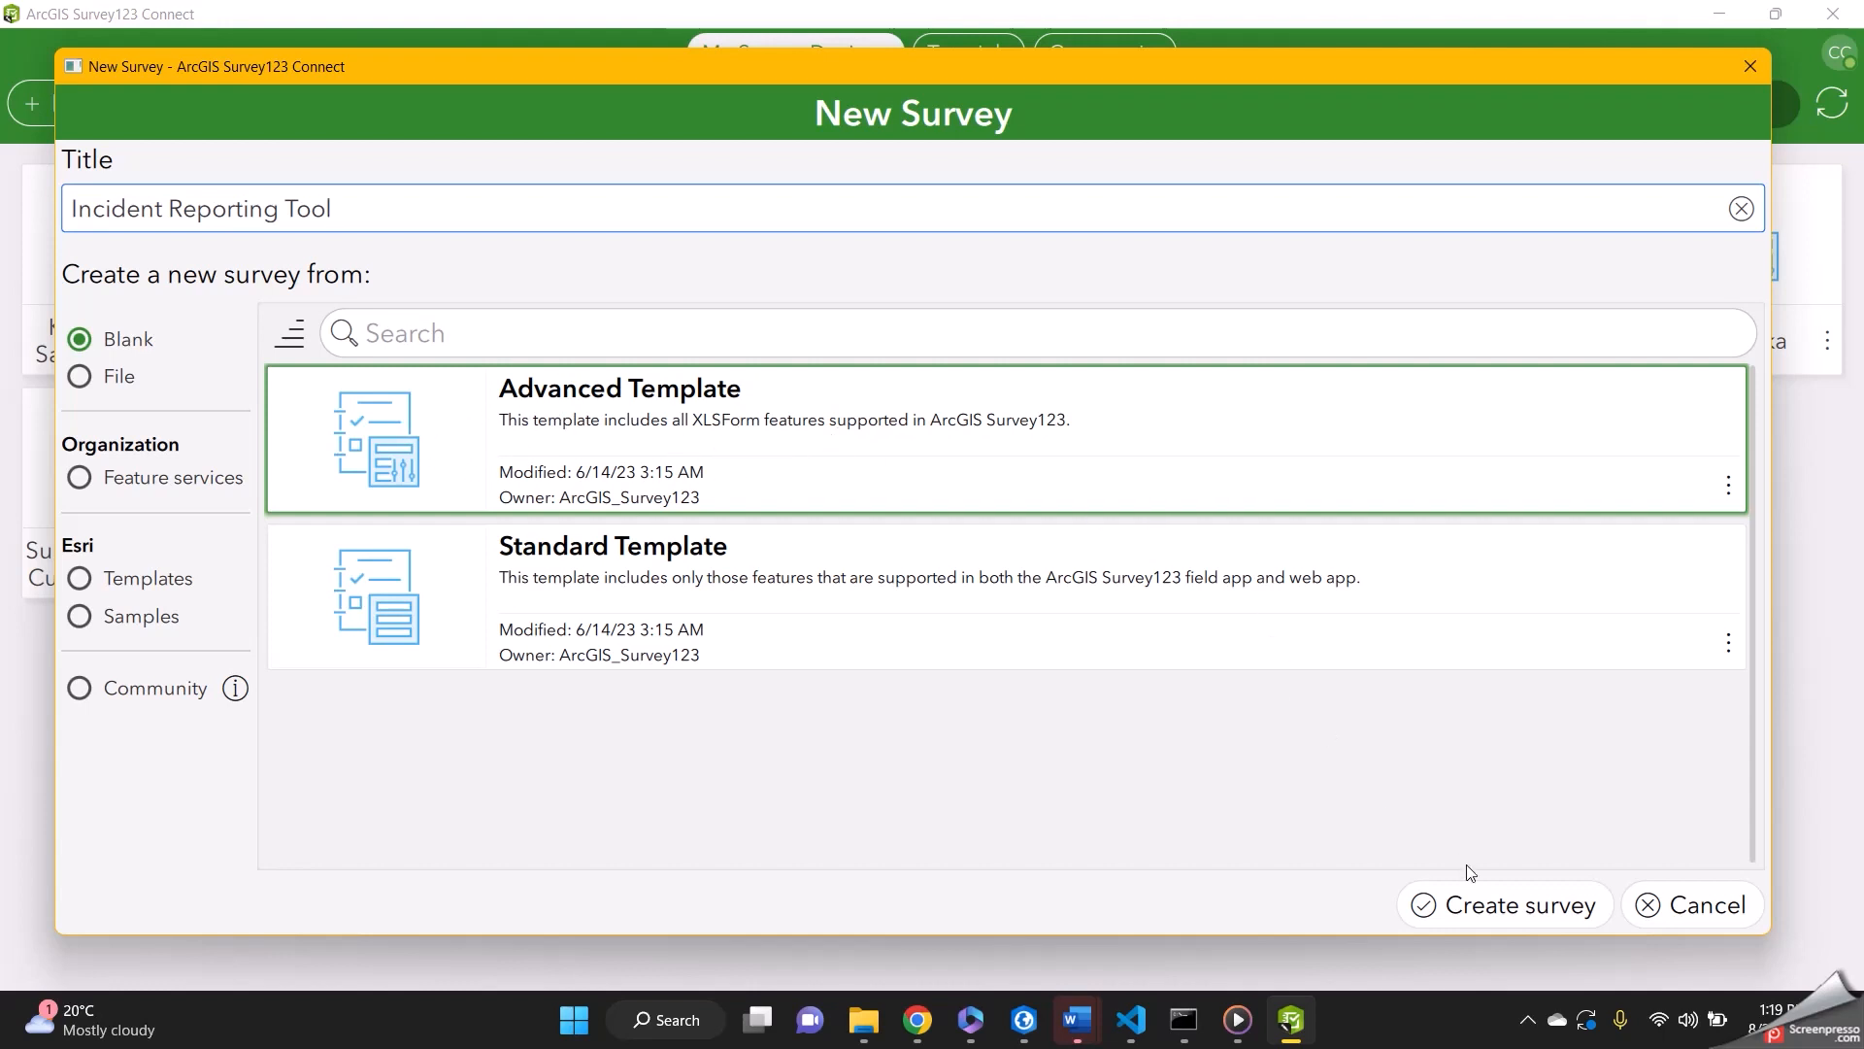
click(1492, 911)
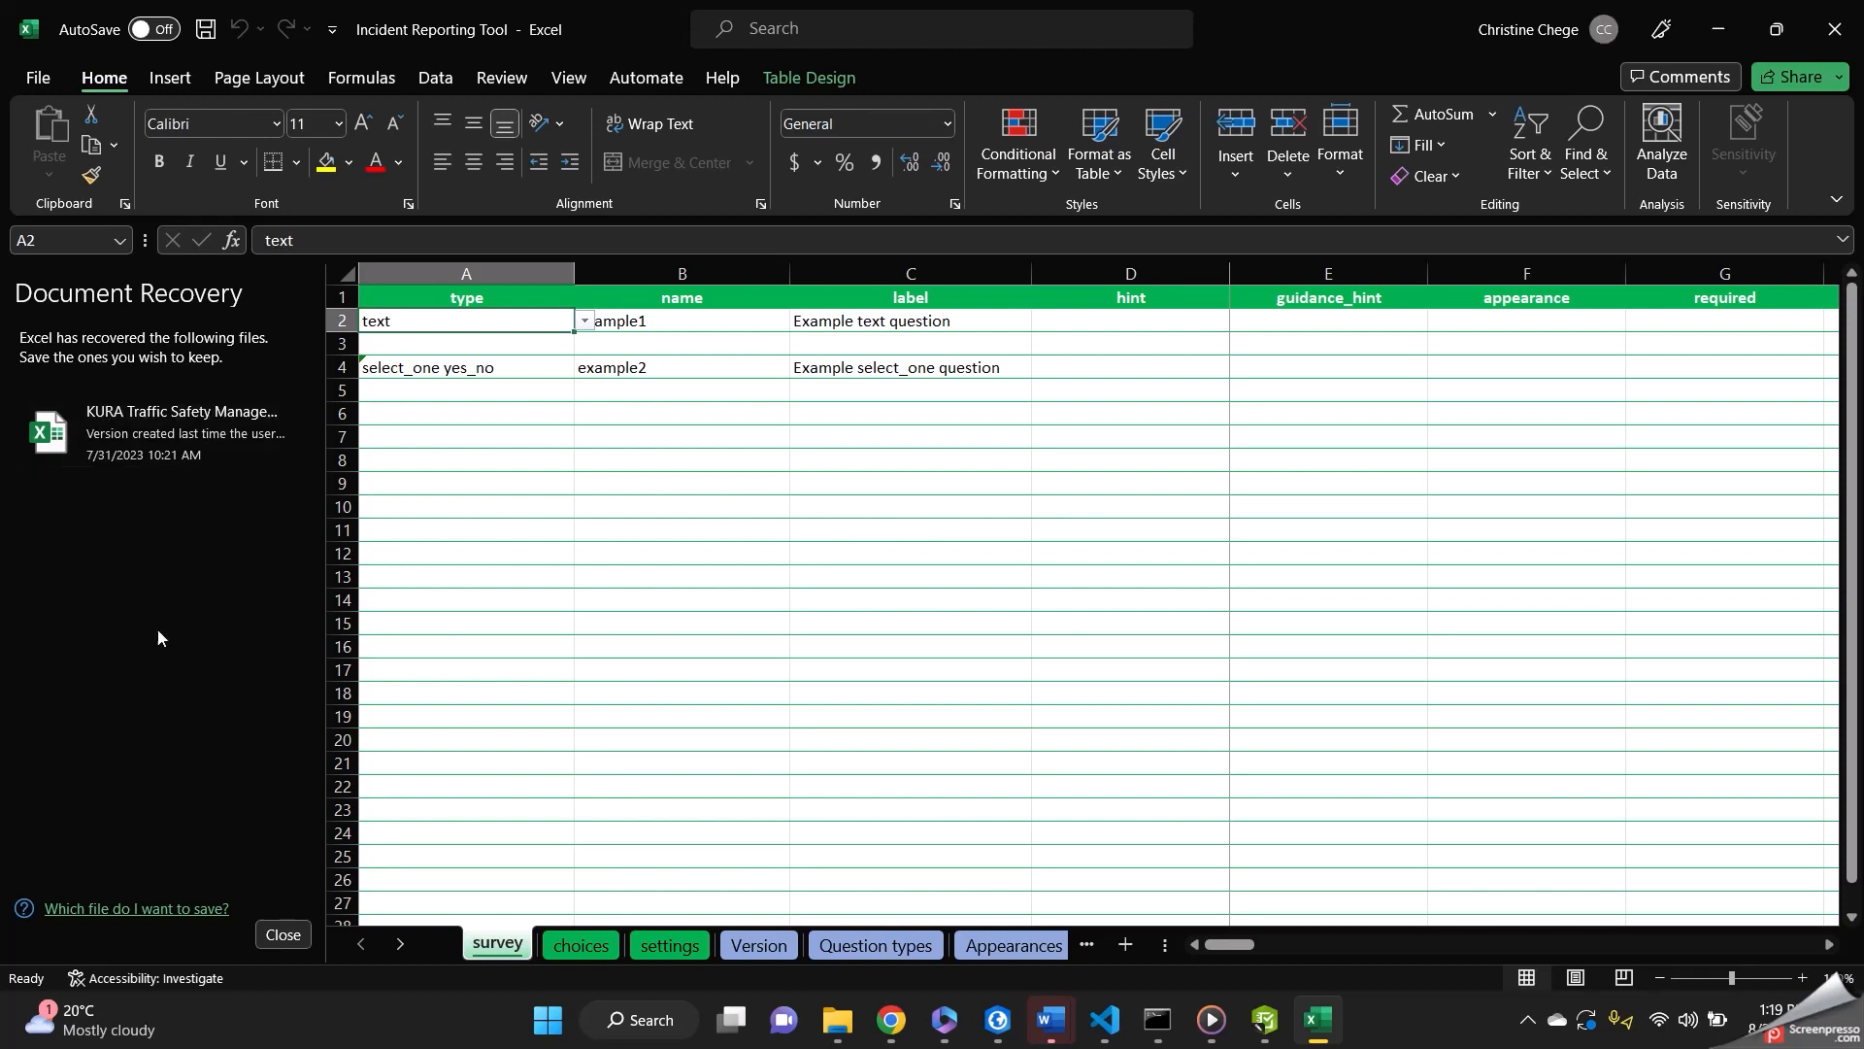
- Dismiss the document recovery list and delete the example text and select_one question rows from the survey sheet
click(279, 934)
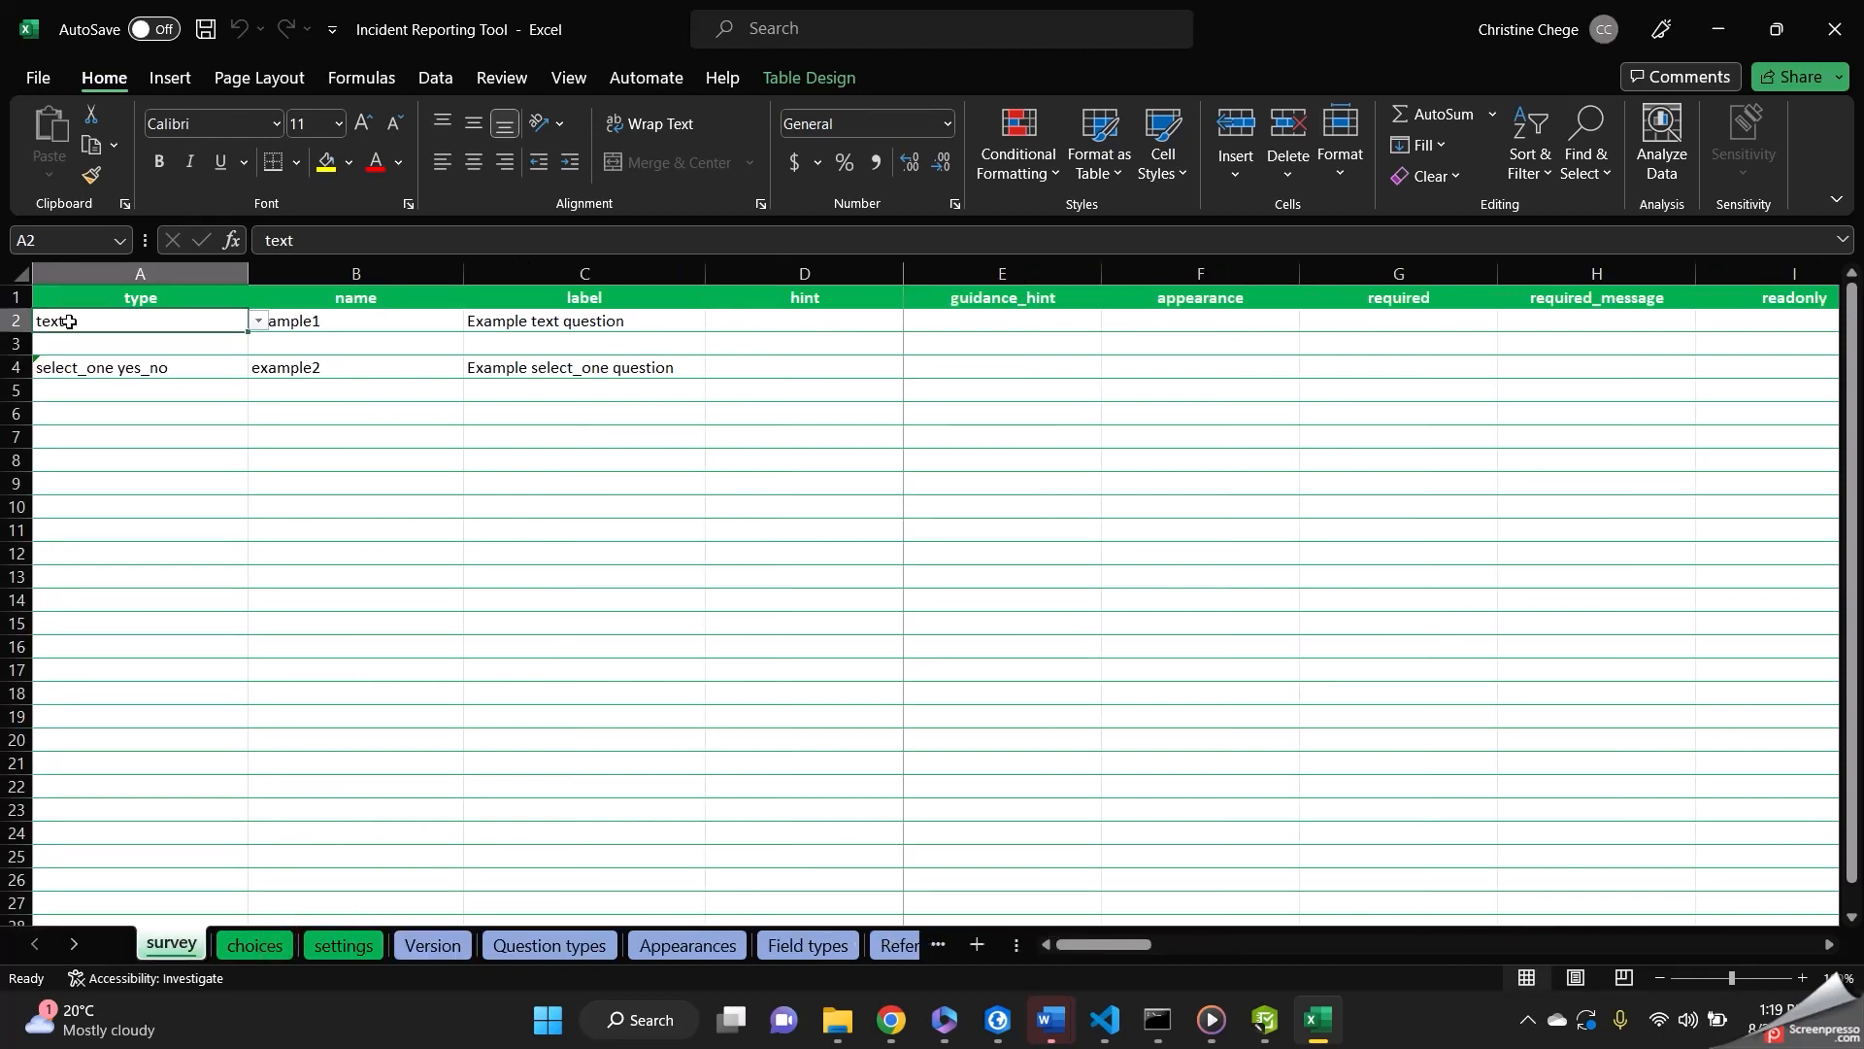
right_click(19, 321)
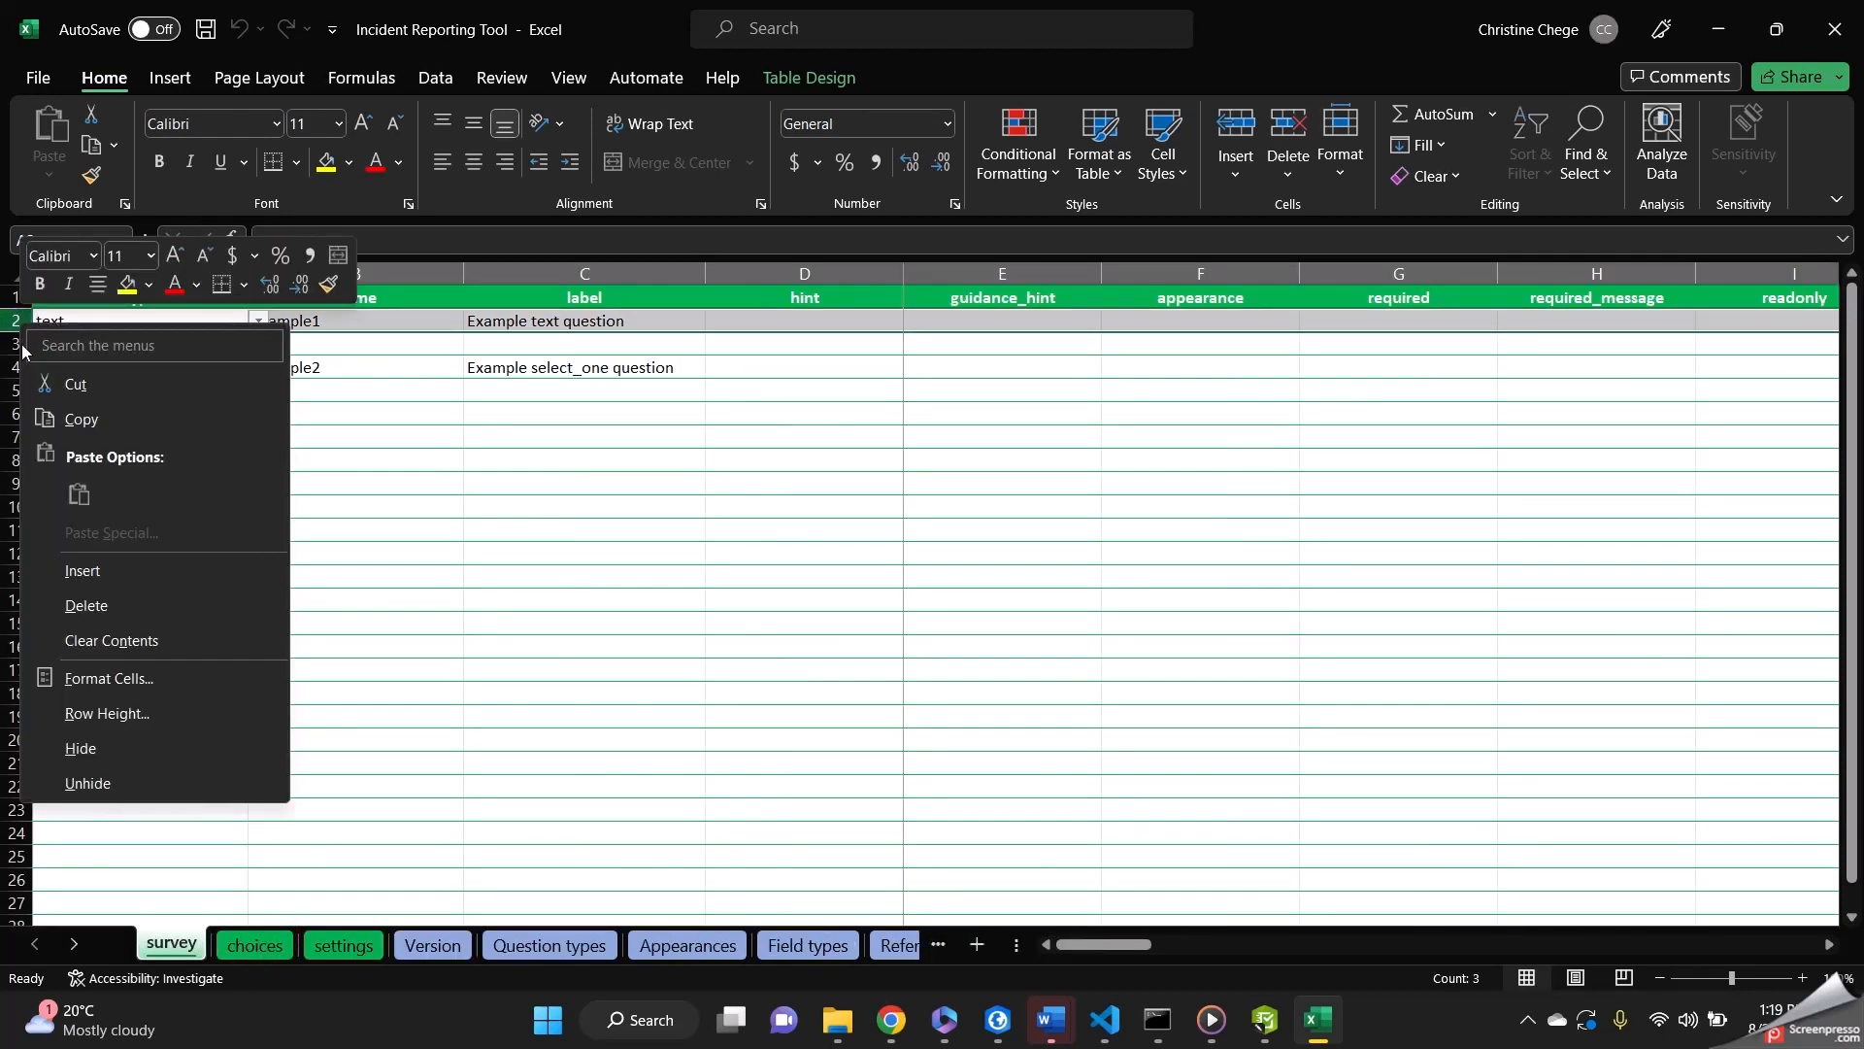
click(86, 605)
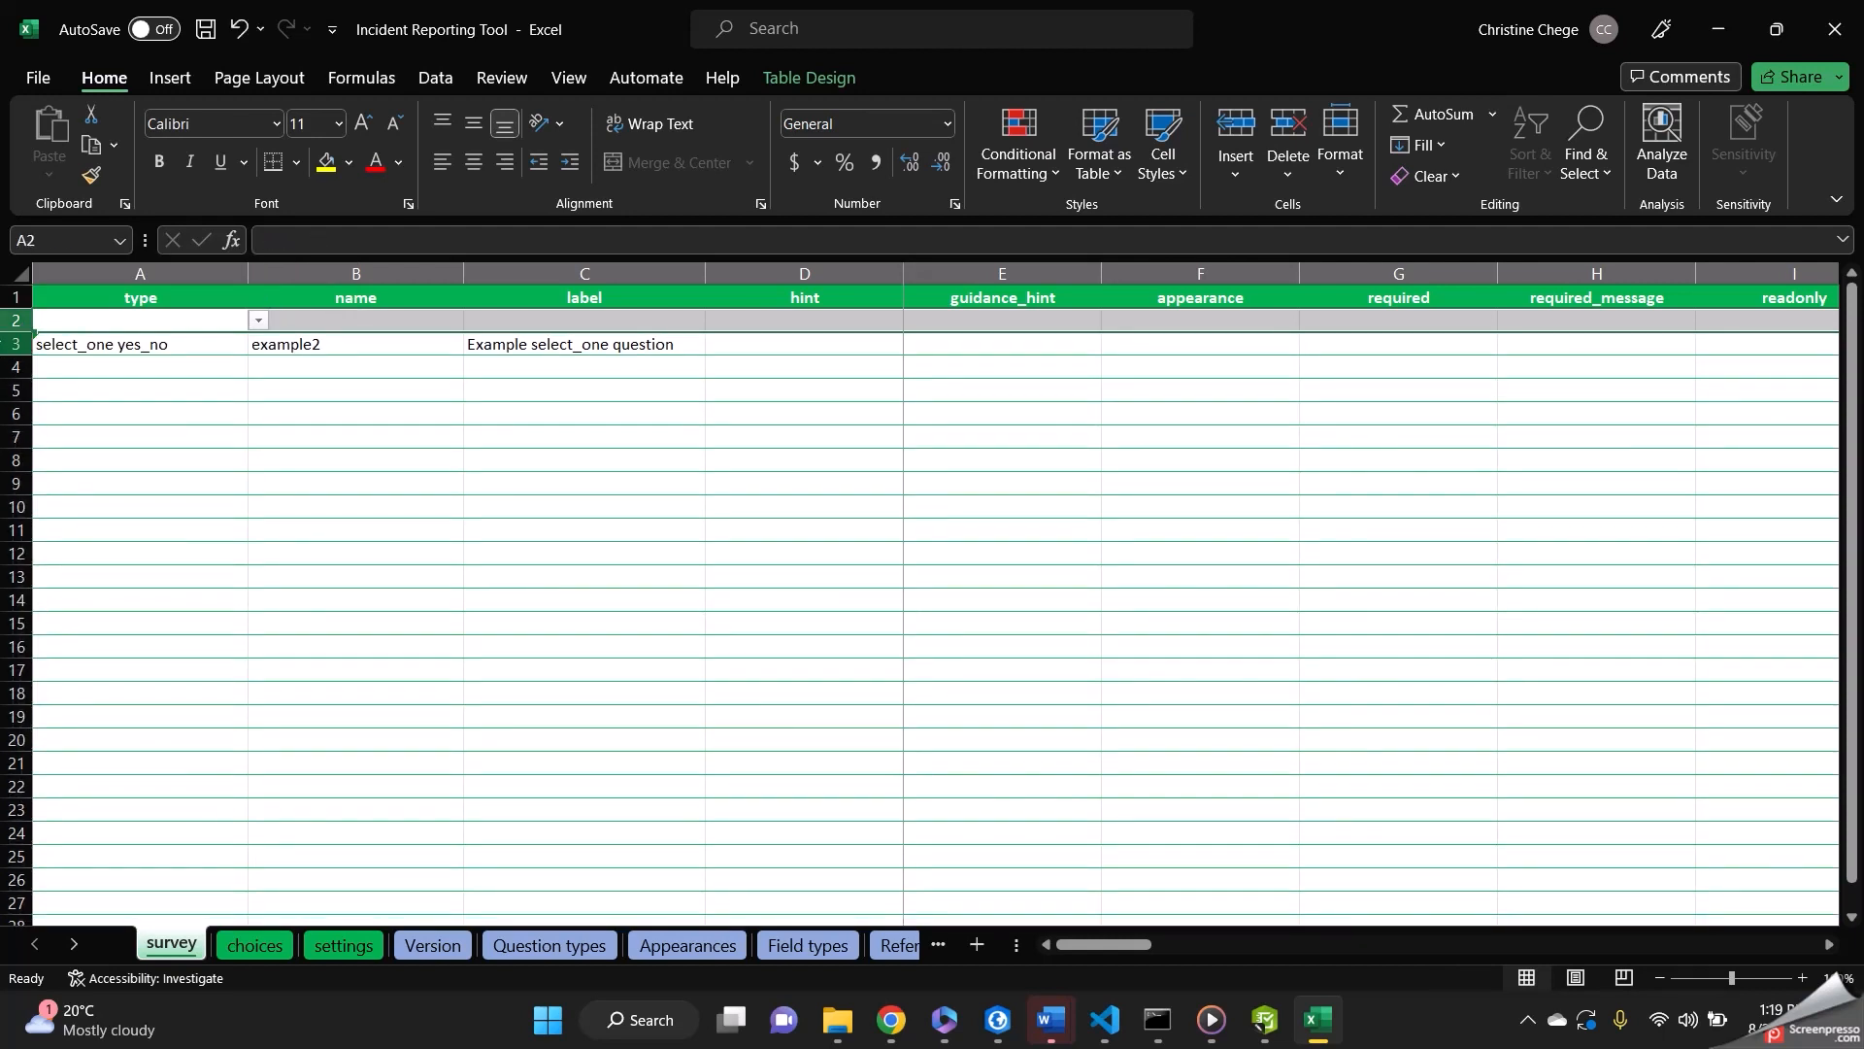
right_click(4, 346)
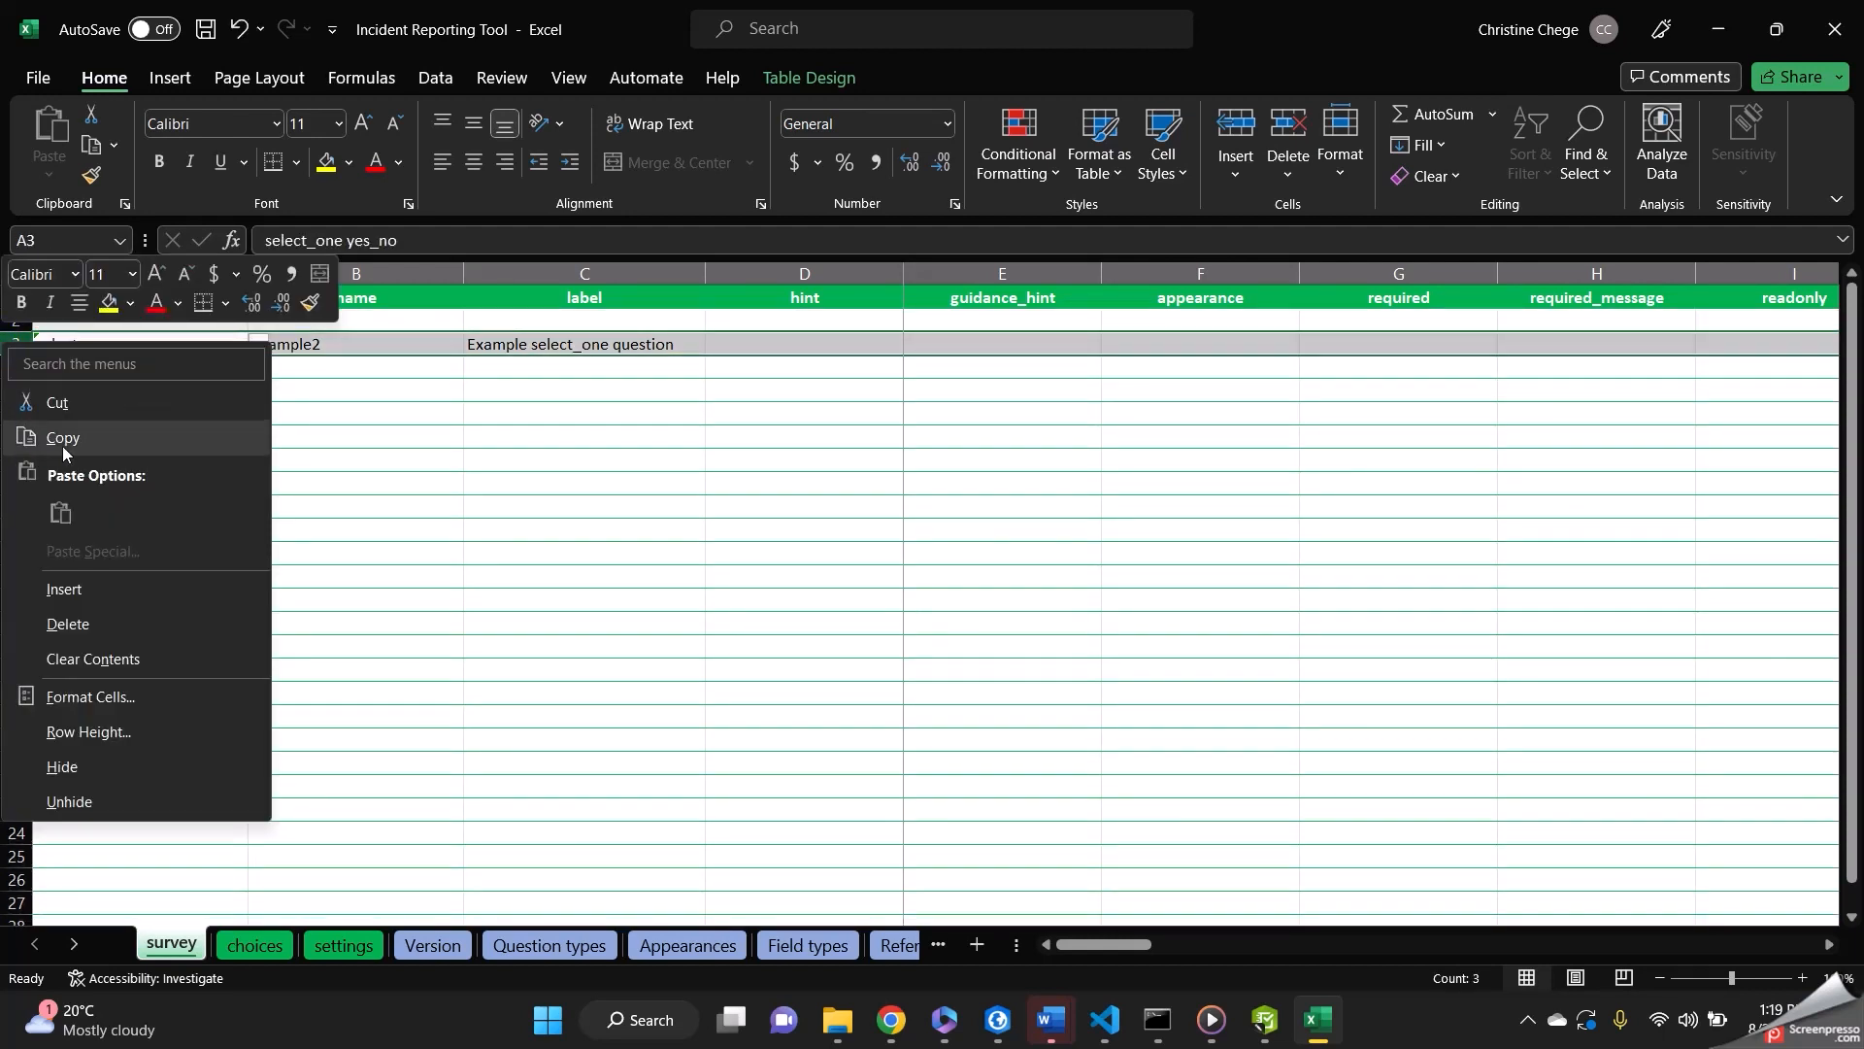
click(82, 627)
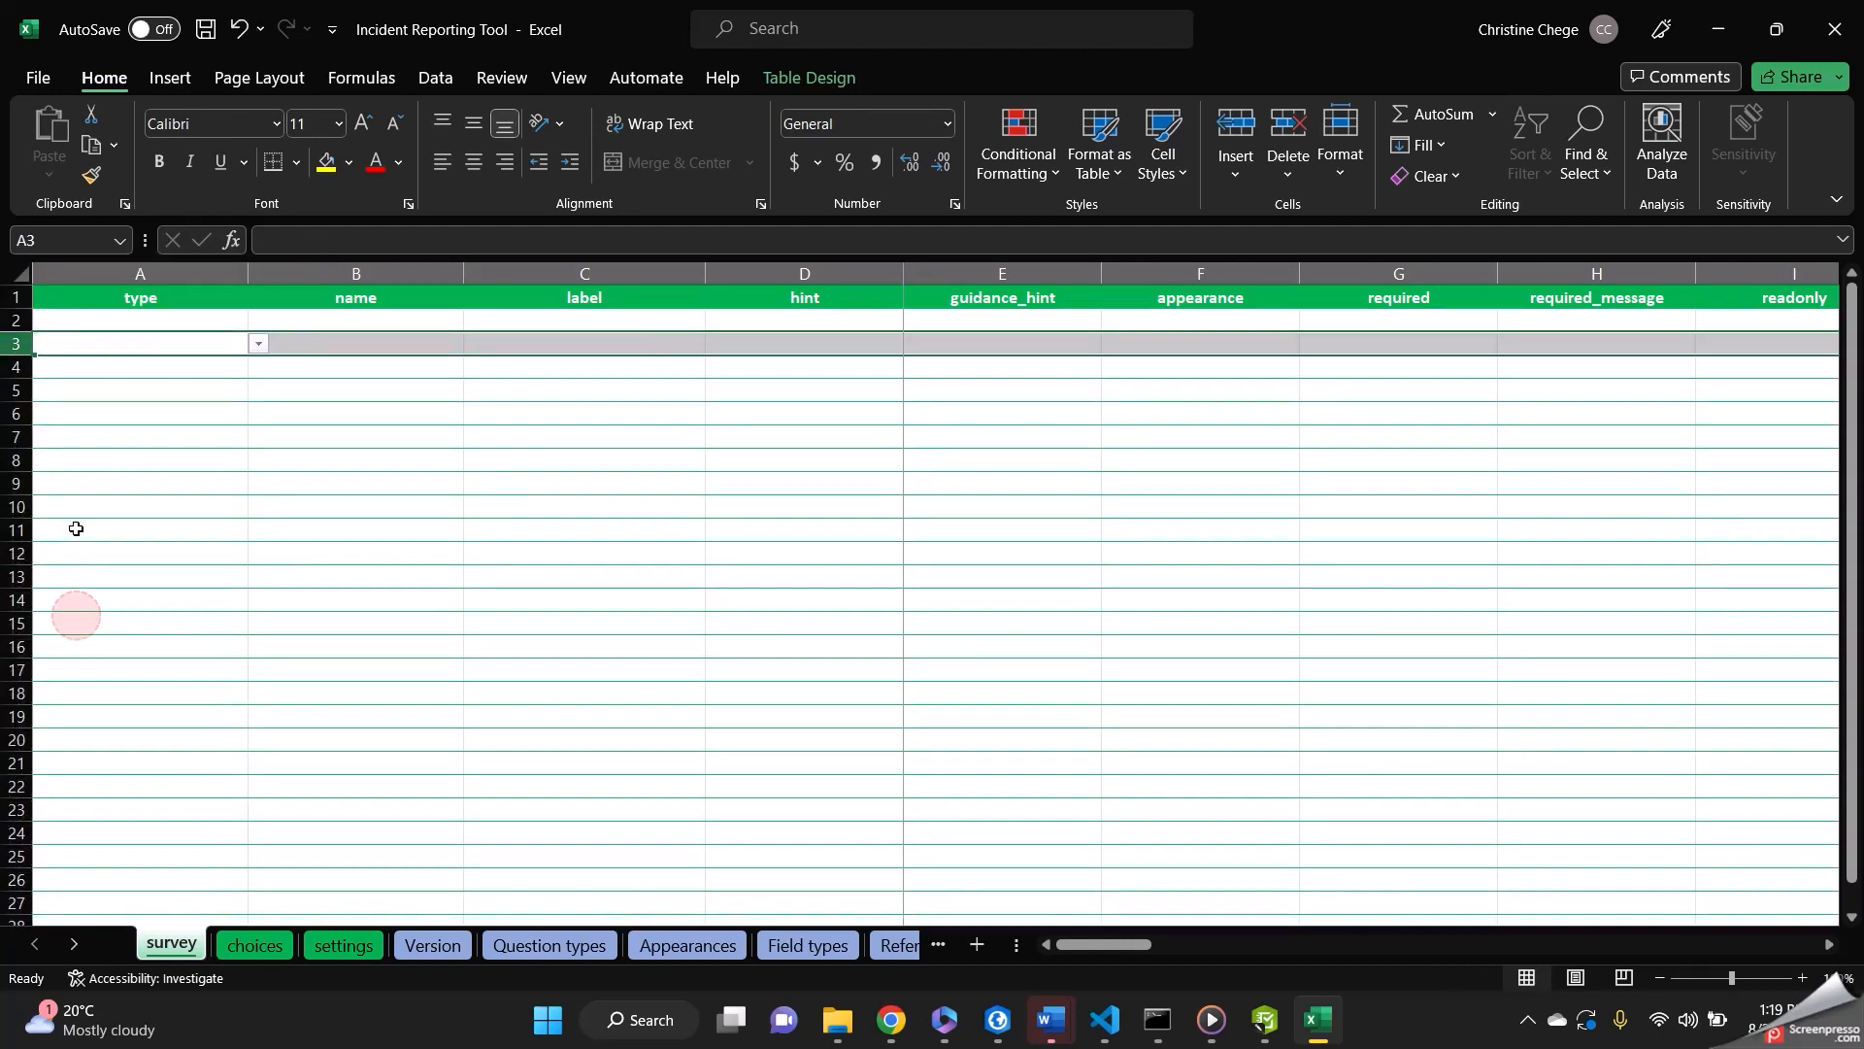
- Set the question type in cell A2 of the survey sheet to "select_one incident_type", based on the select_one list_name option
click(111, 323)
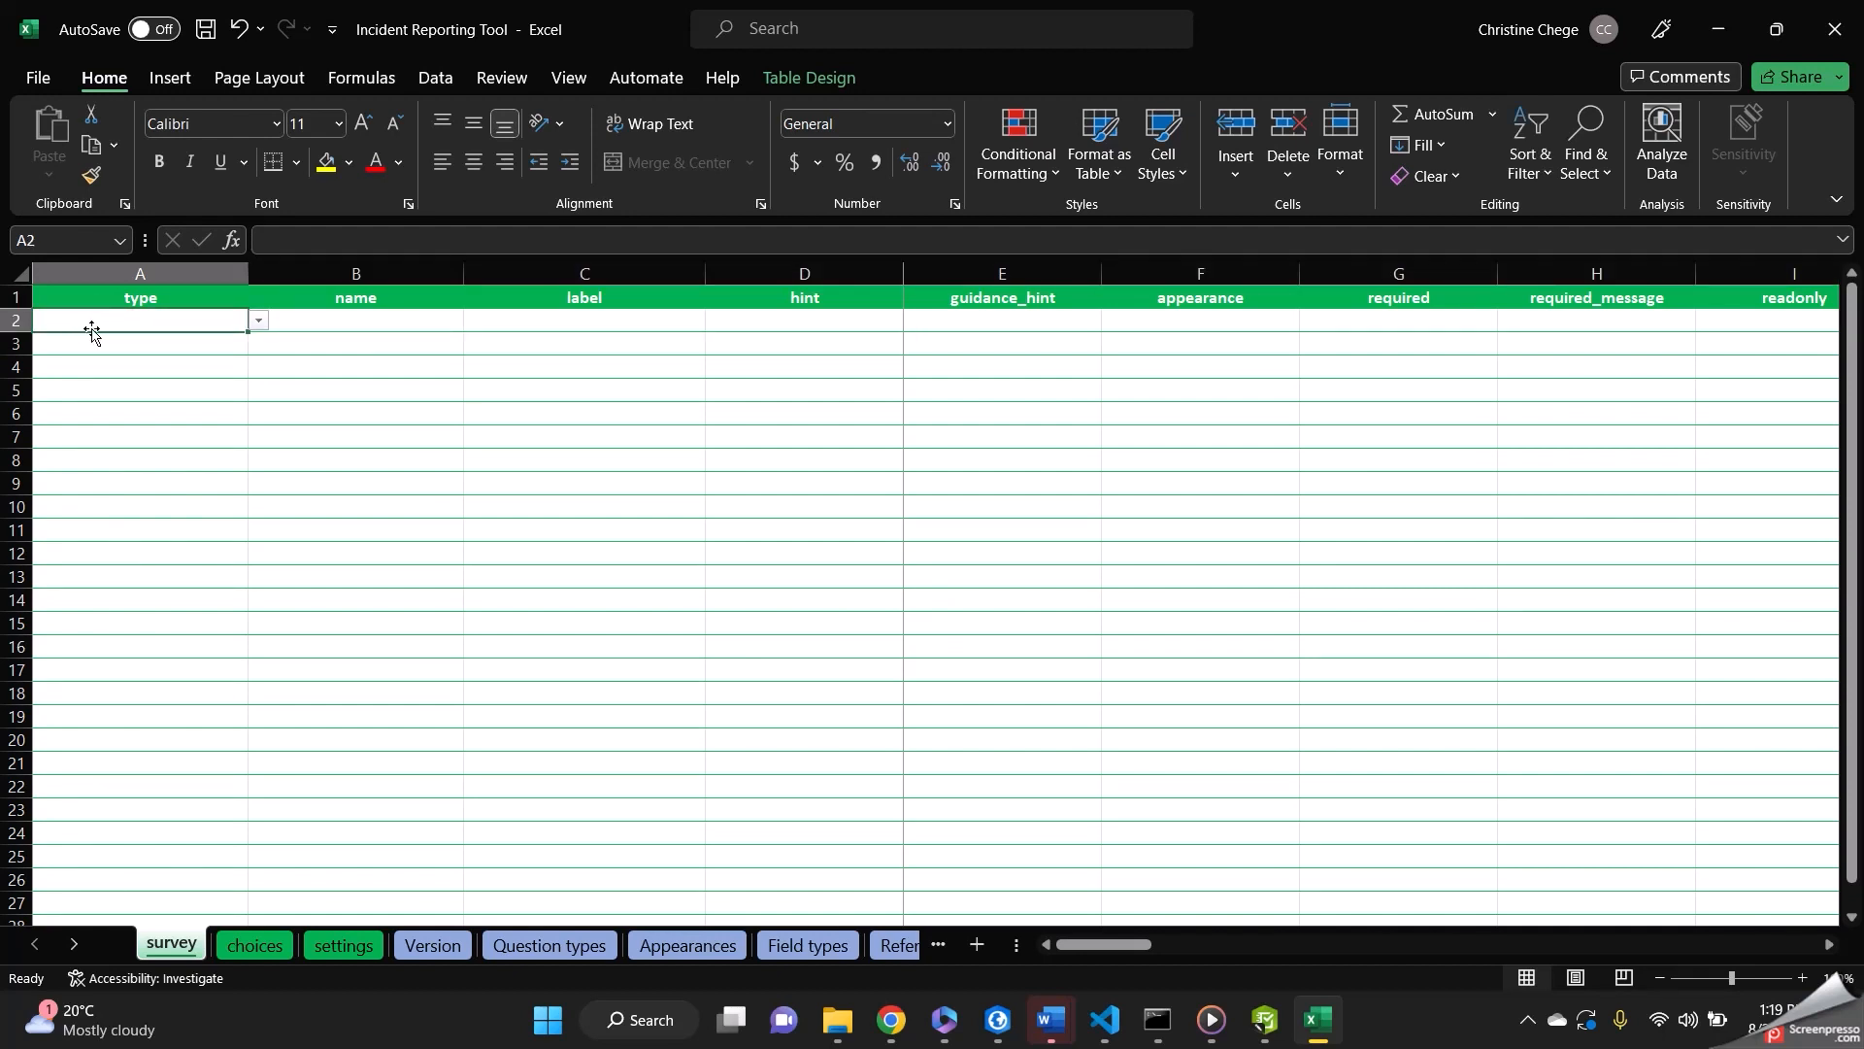
click(258, 322)
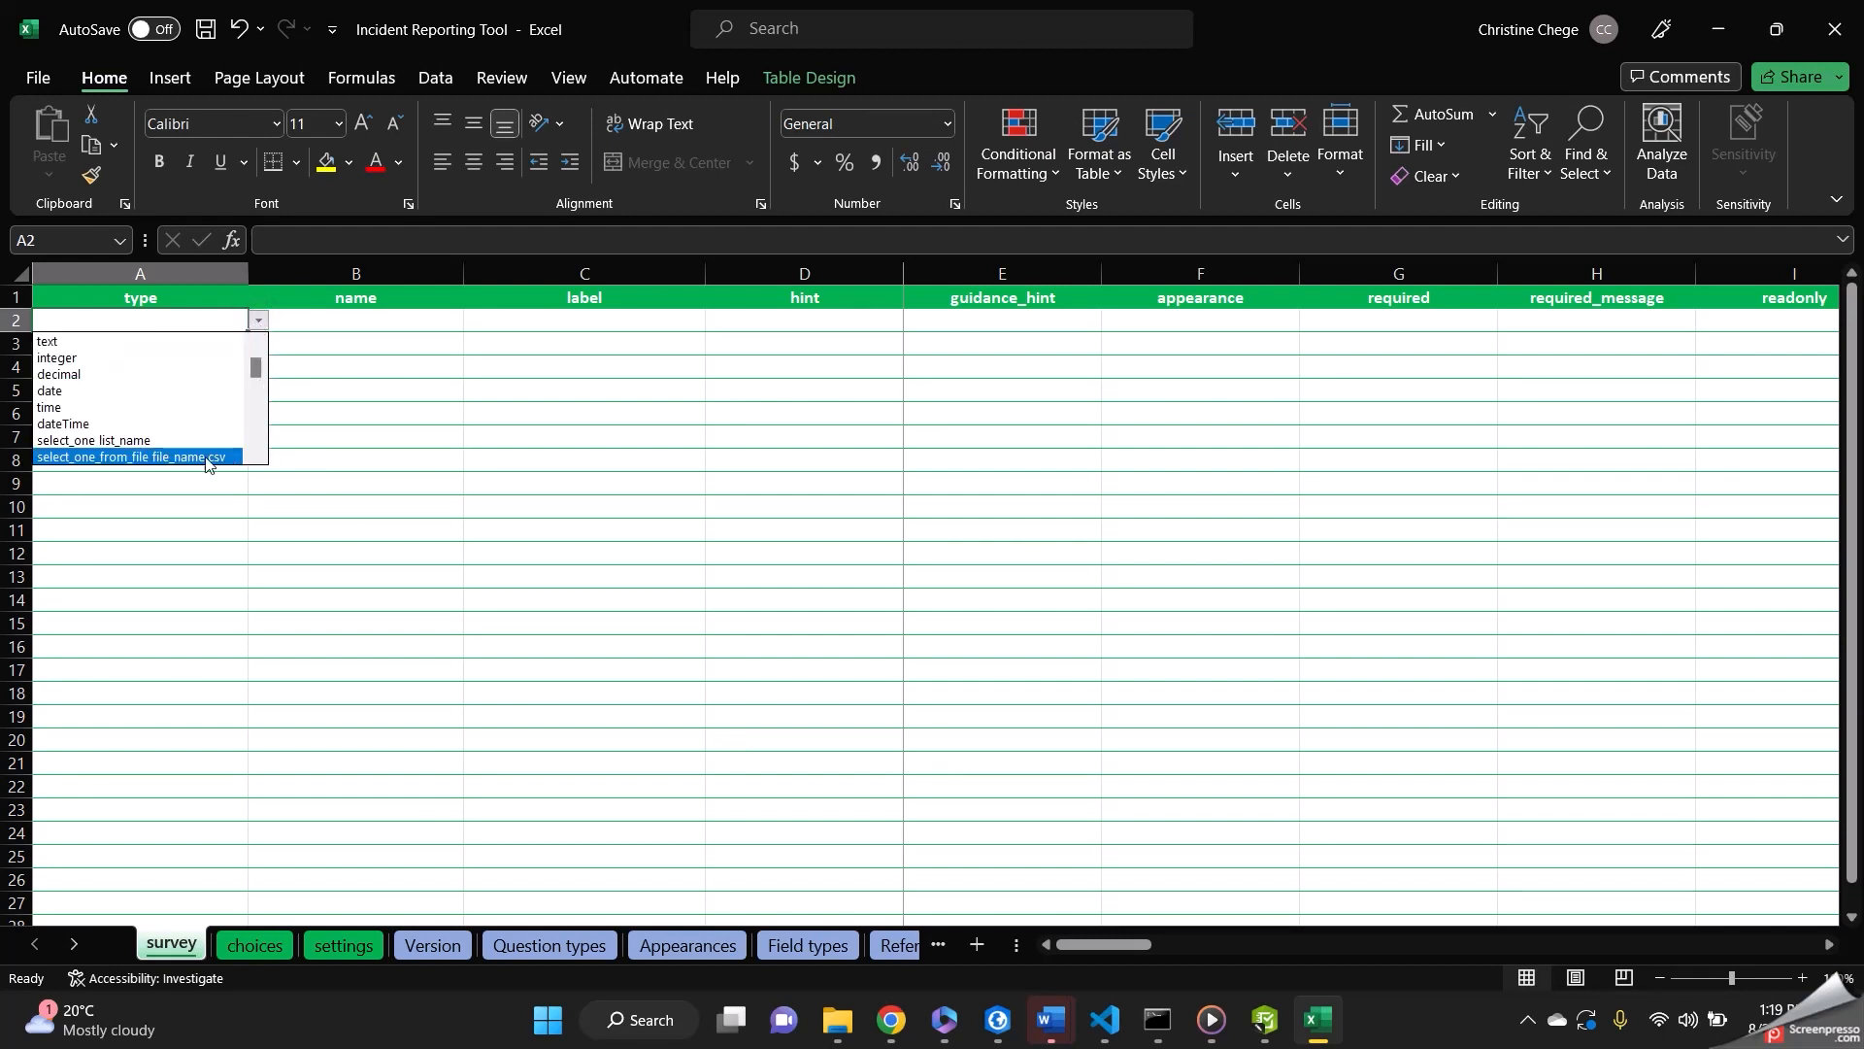
click(127, 438)
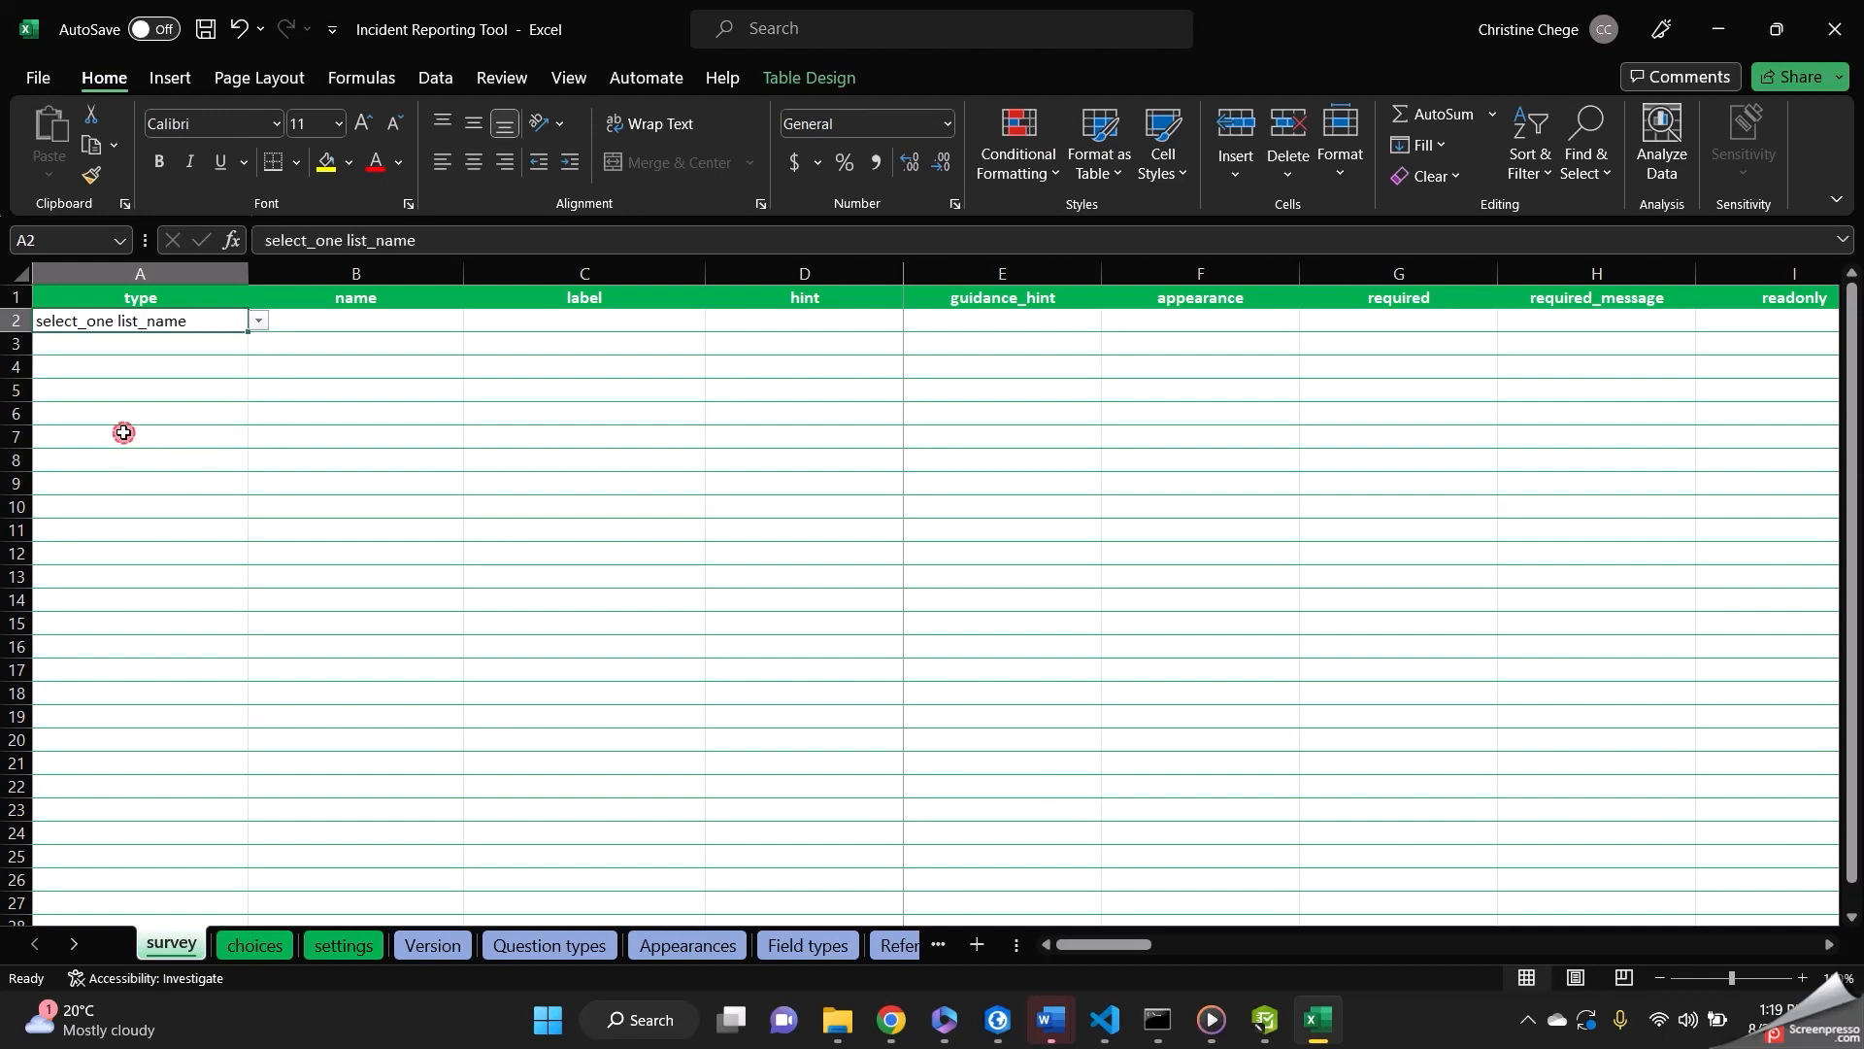
double_click(179, 320)
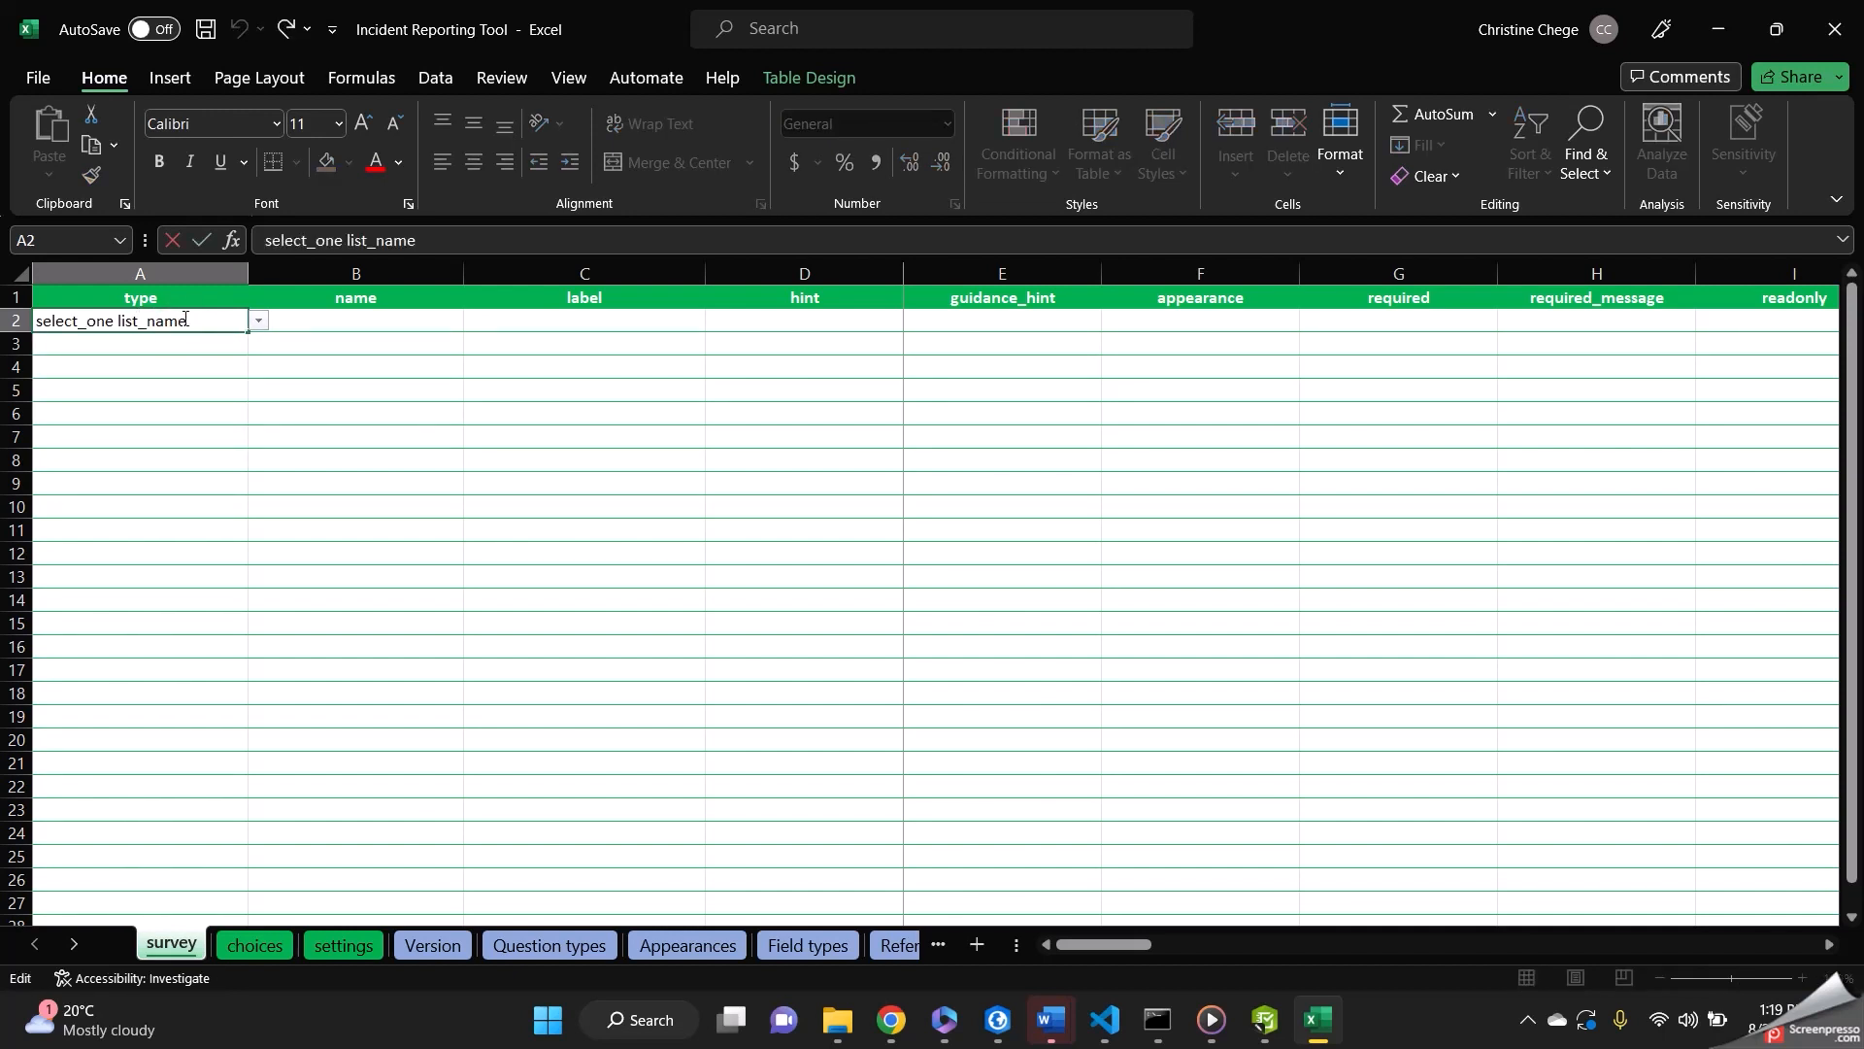
key(BackSpace)
key(BackSpace)
key(BackSpace)
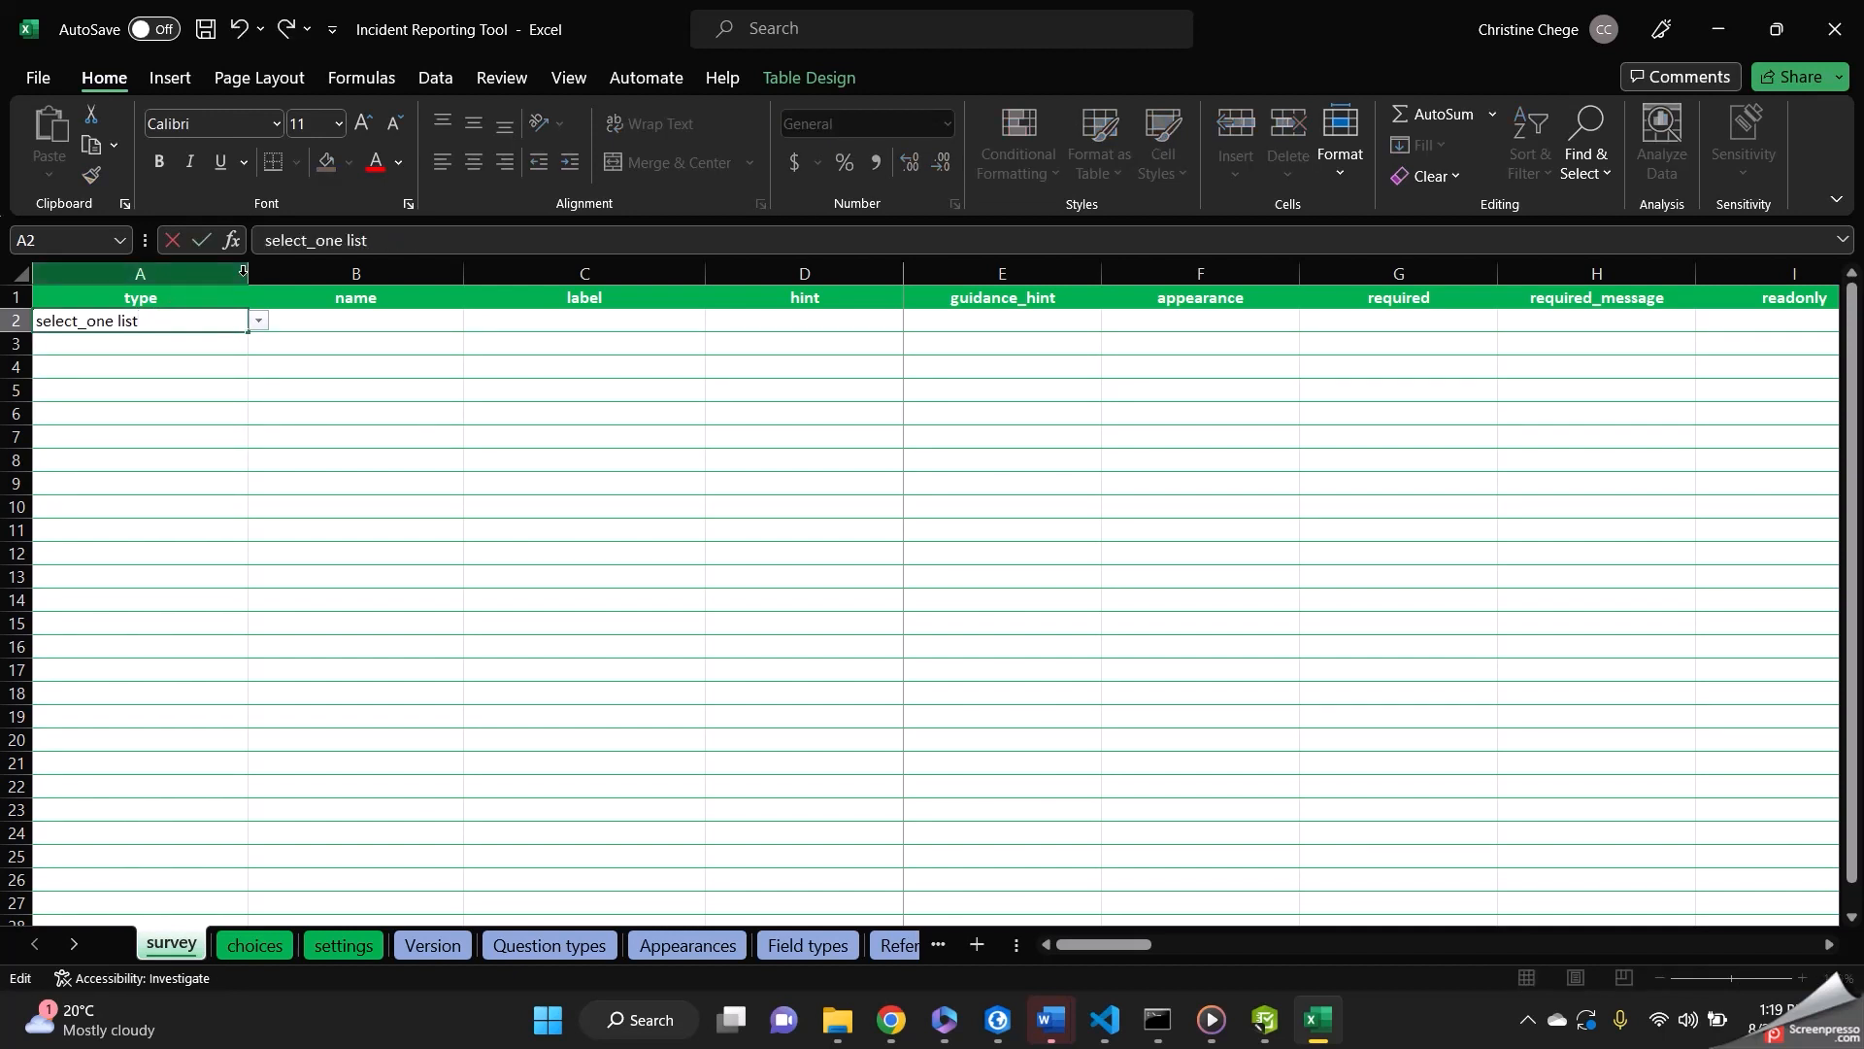
key(BackSpace)
key(BackSpace)
key(BackSpace)
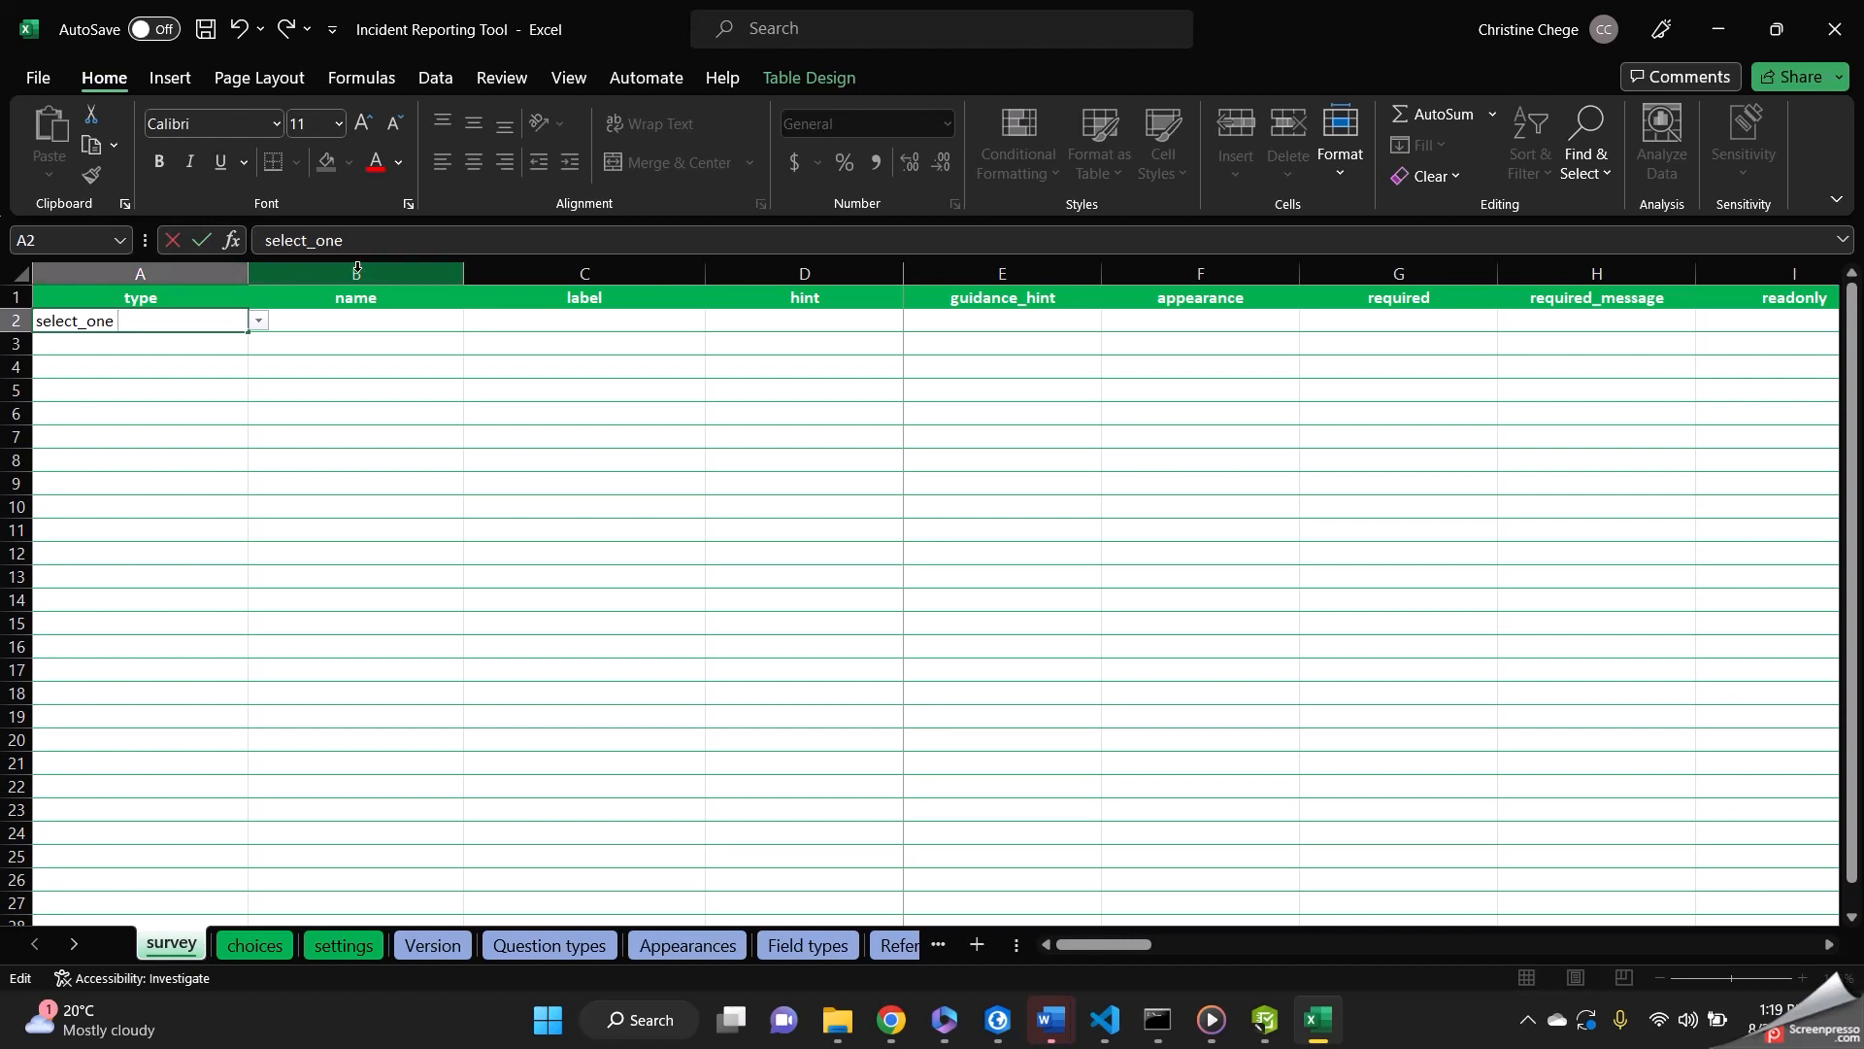
text(incident_)
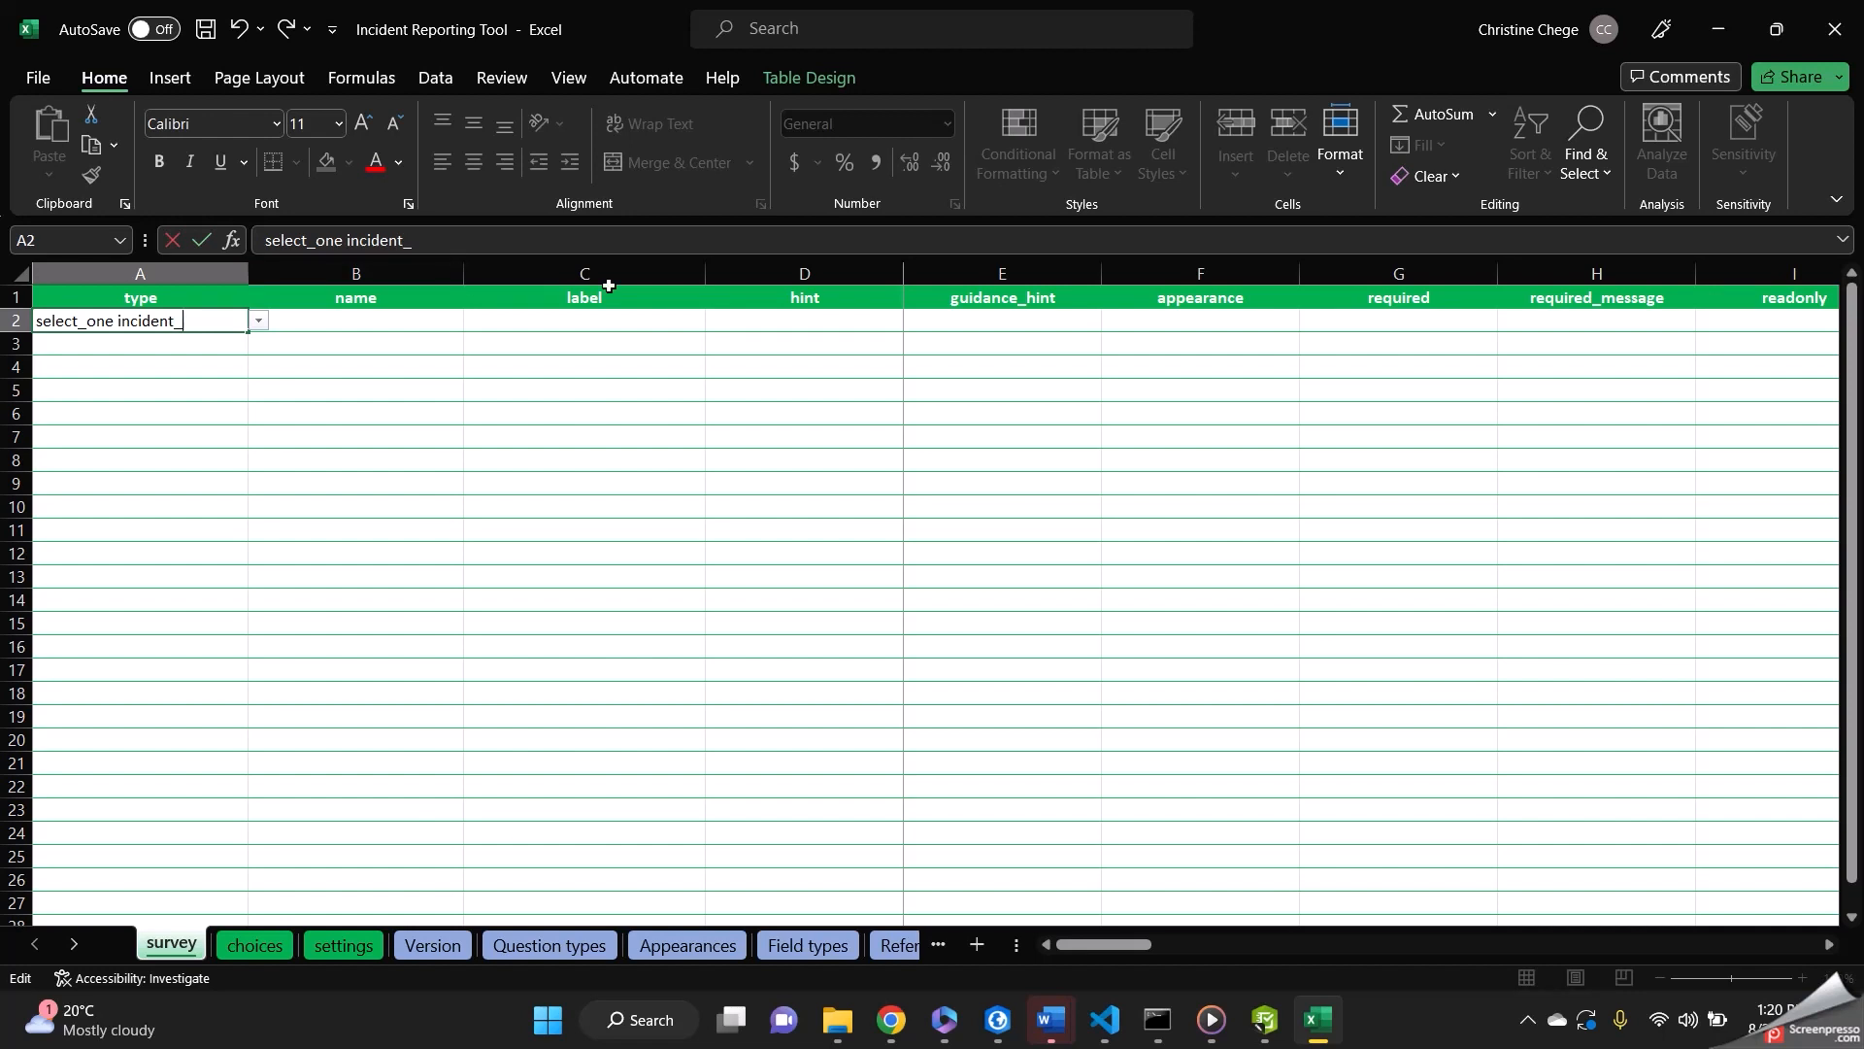
text(type)
- Give the row 2 question the name "incident_type" and the label "Type of Incident"
click(362, 328)
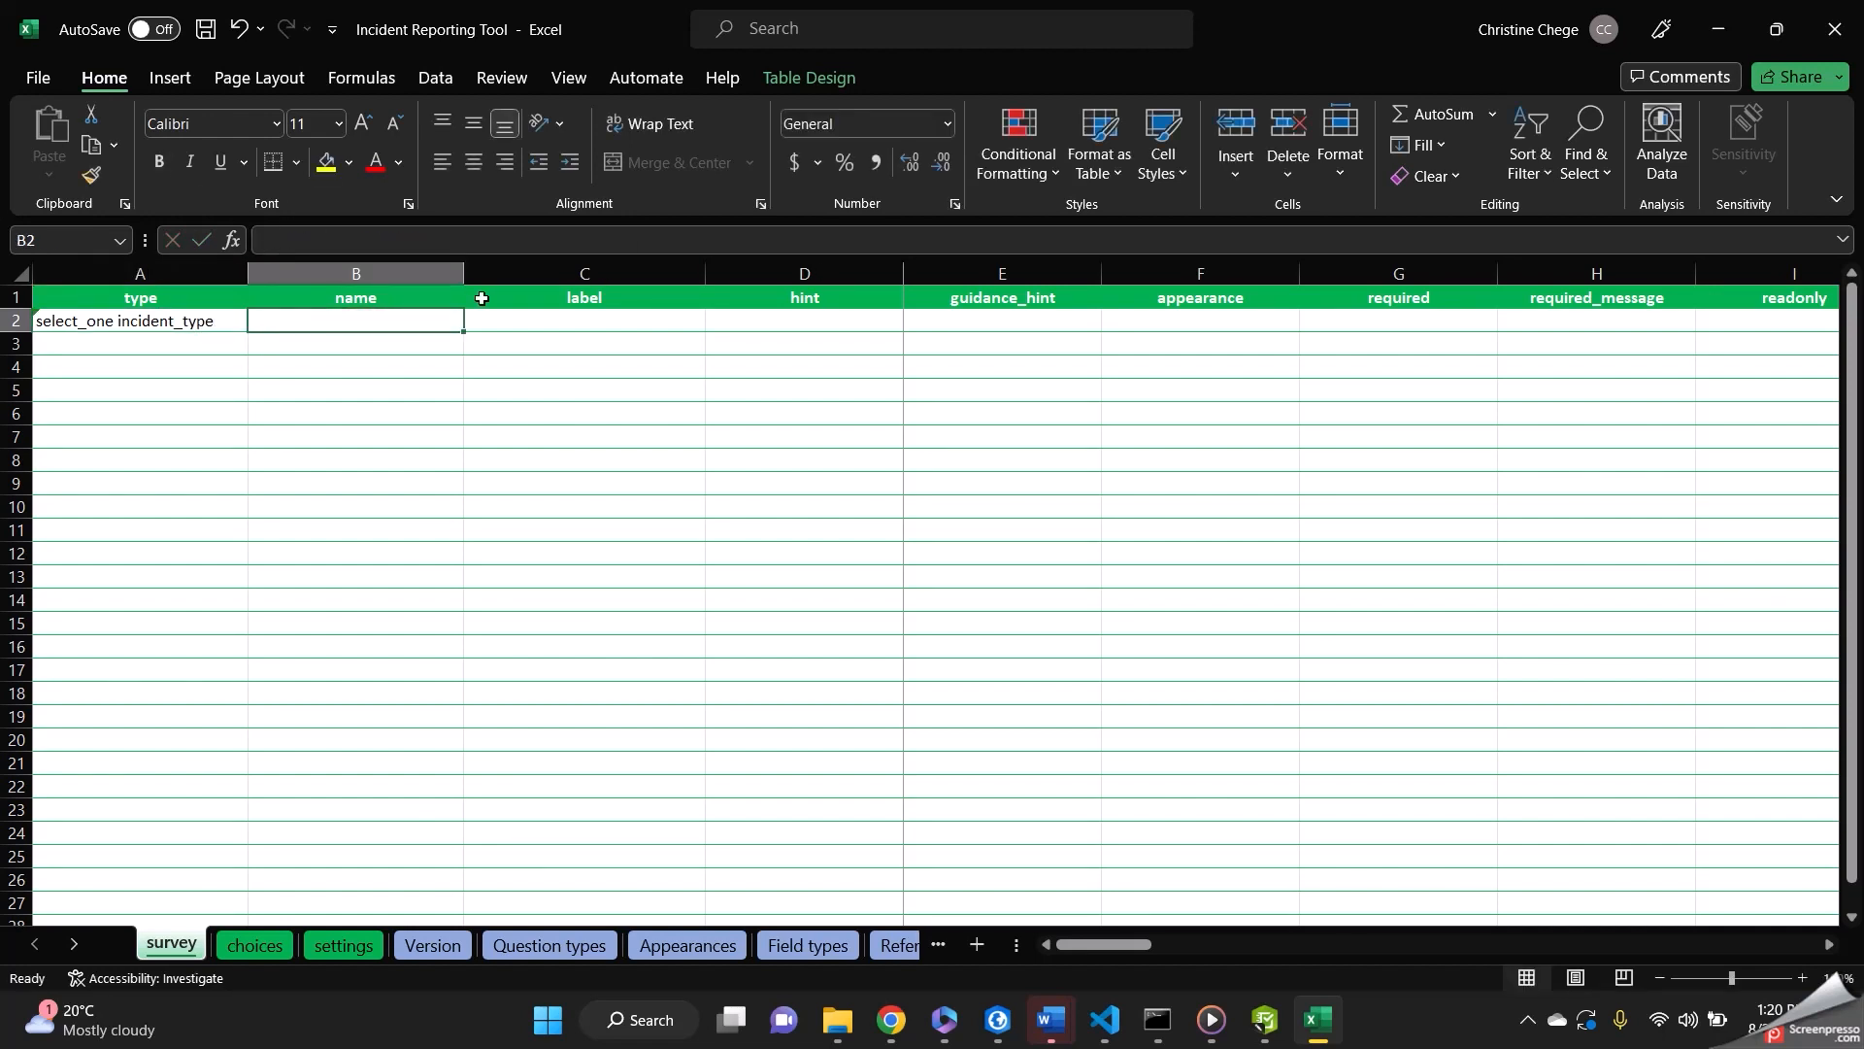
text(incident)
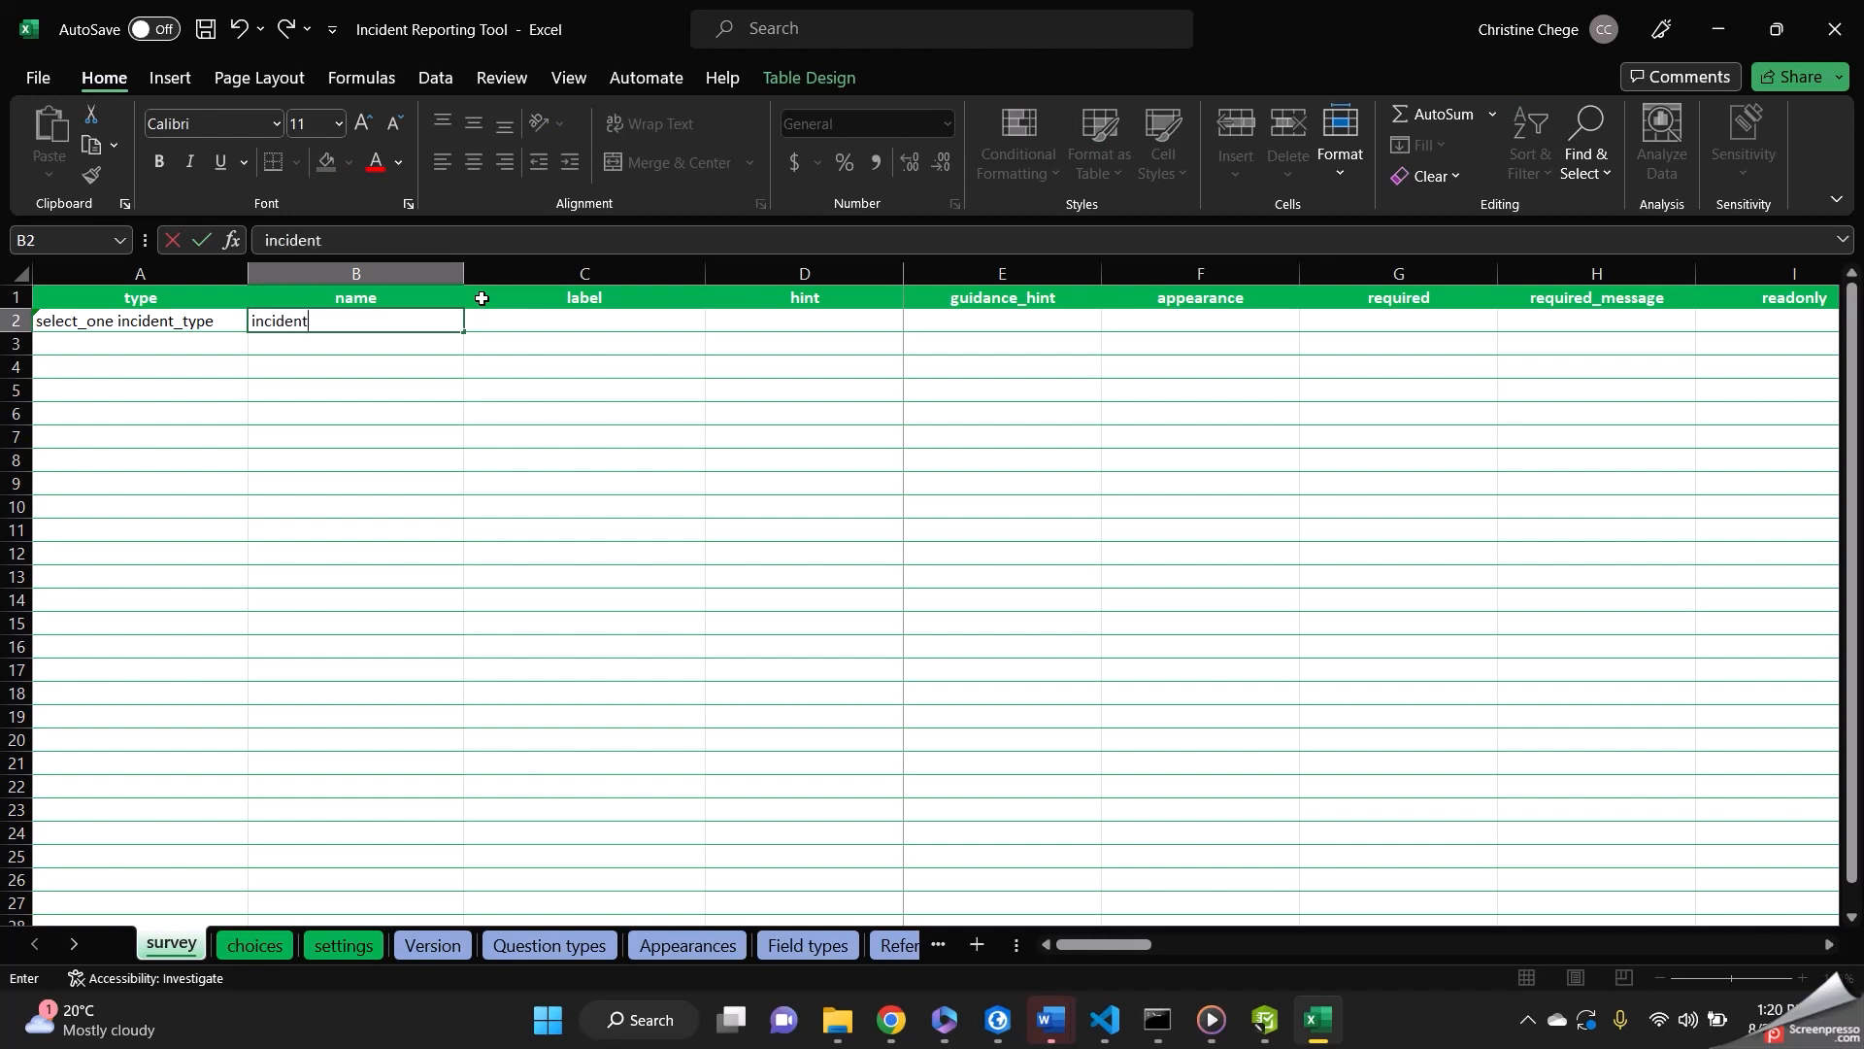
text(_type)
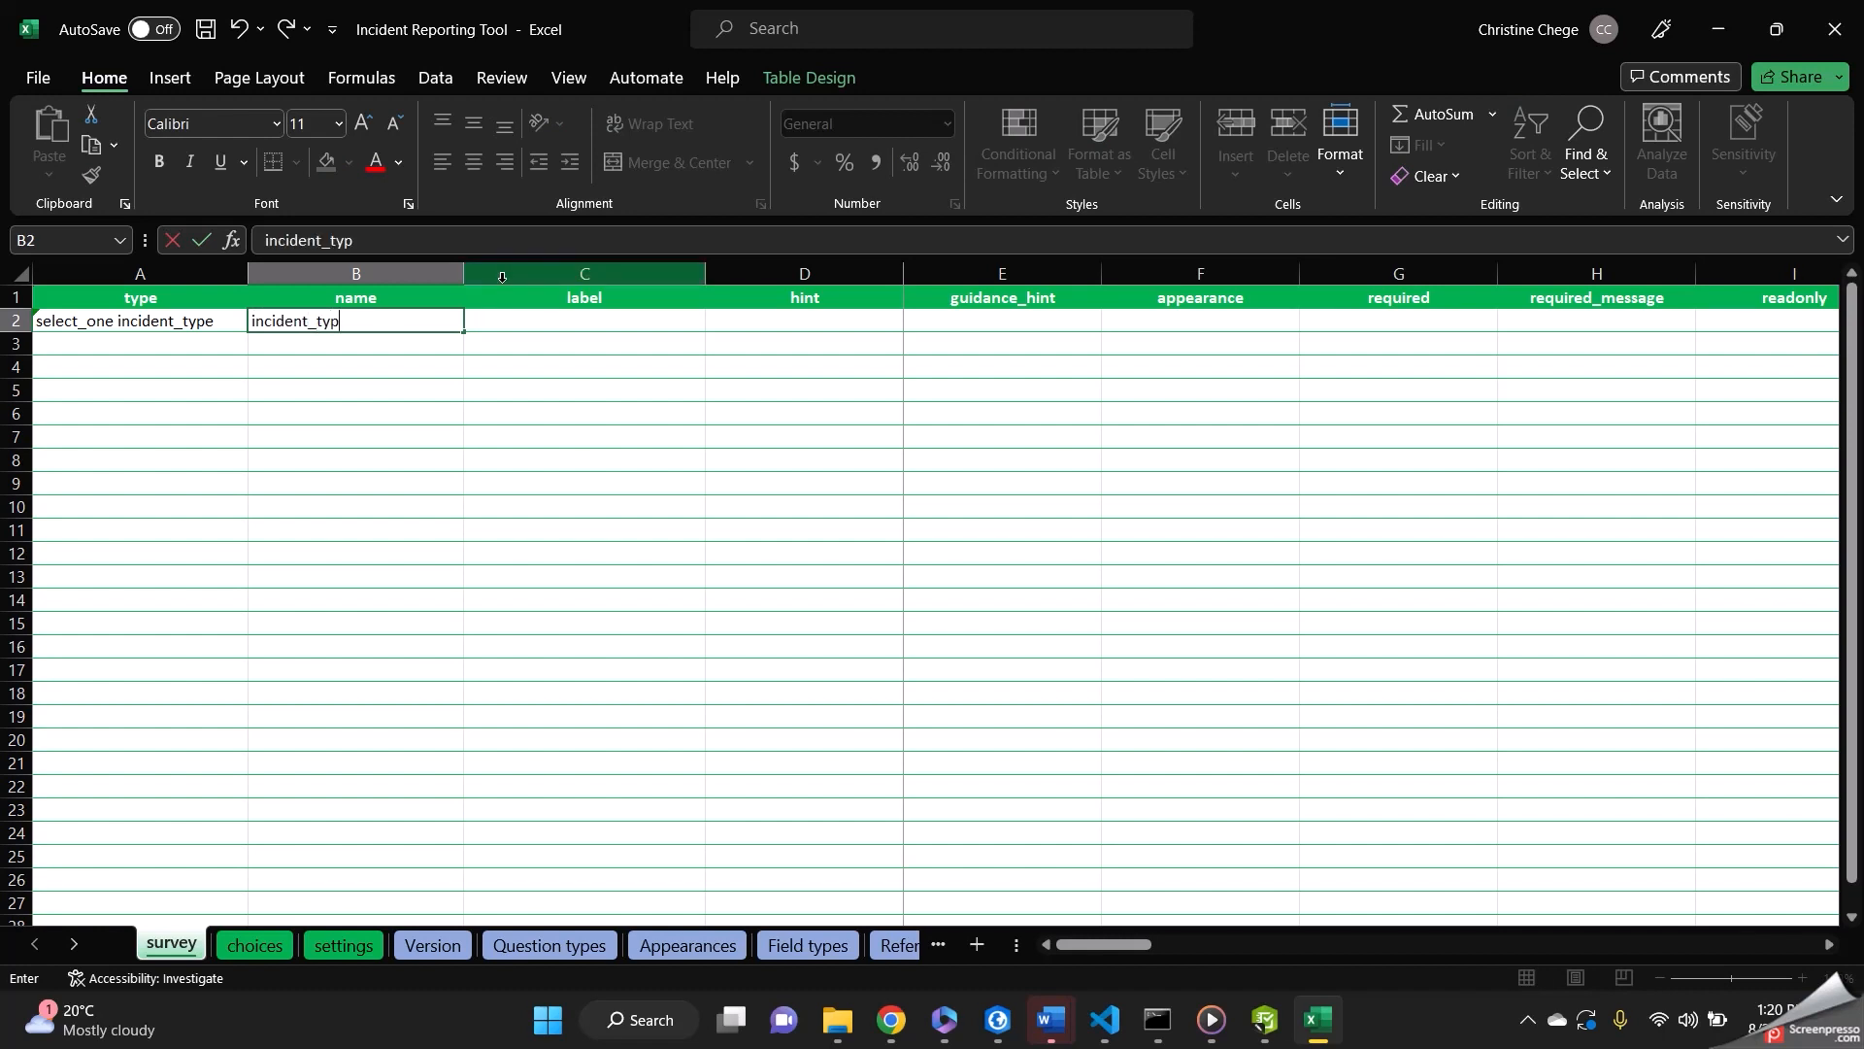
click(602, 322)
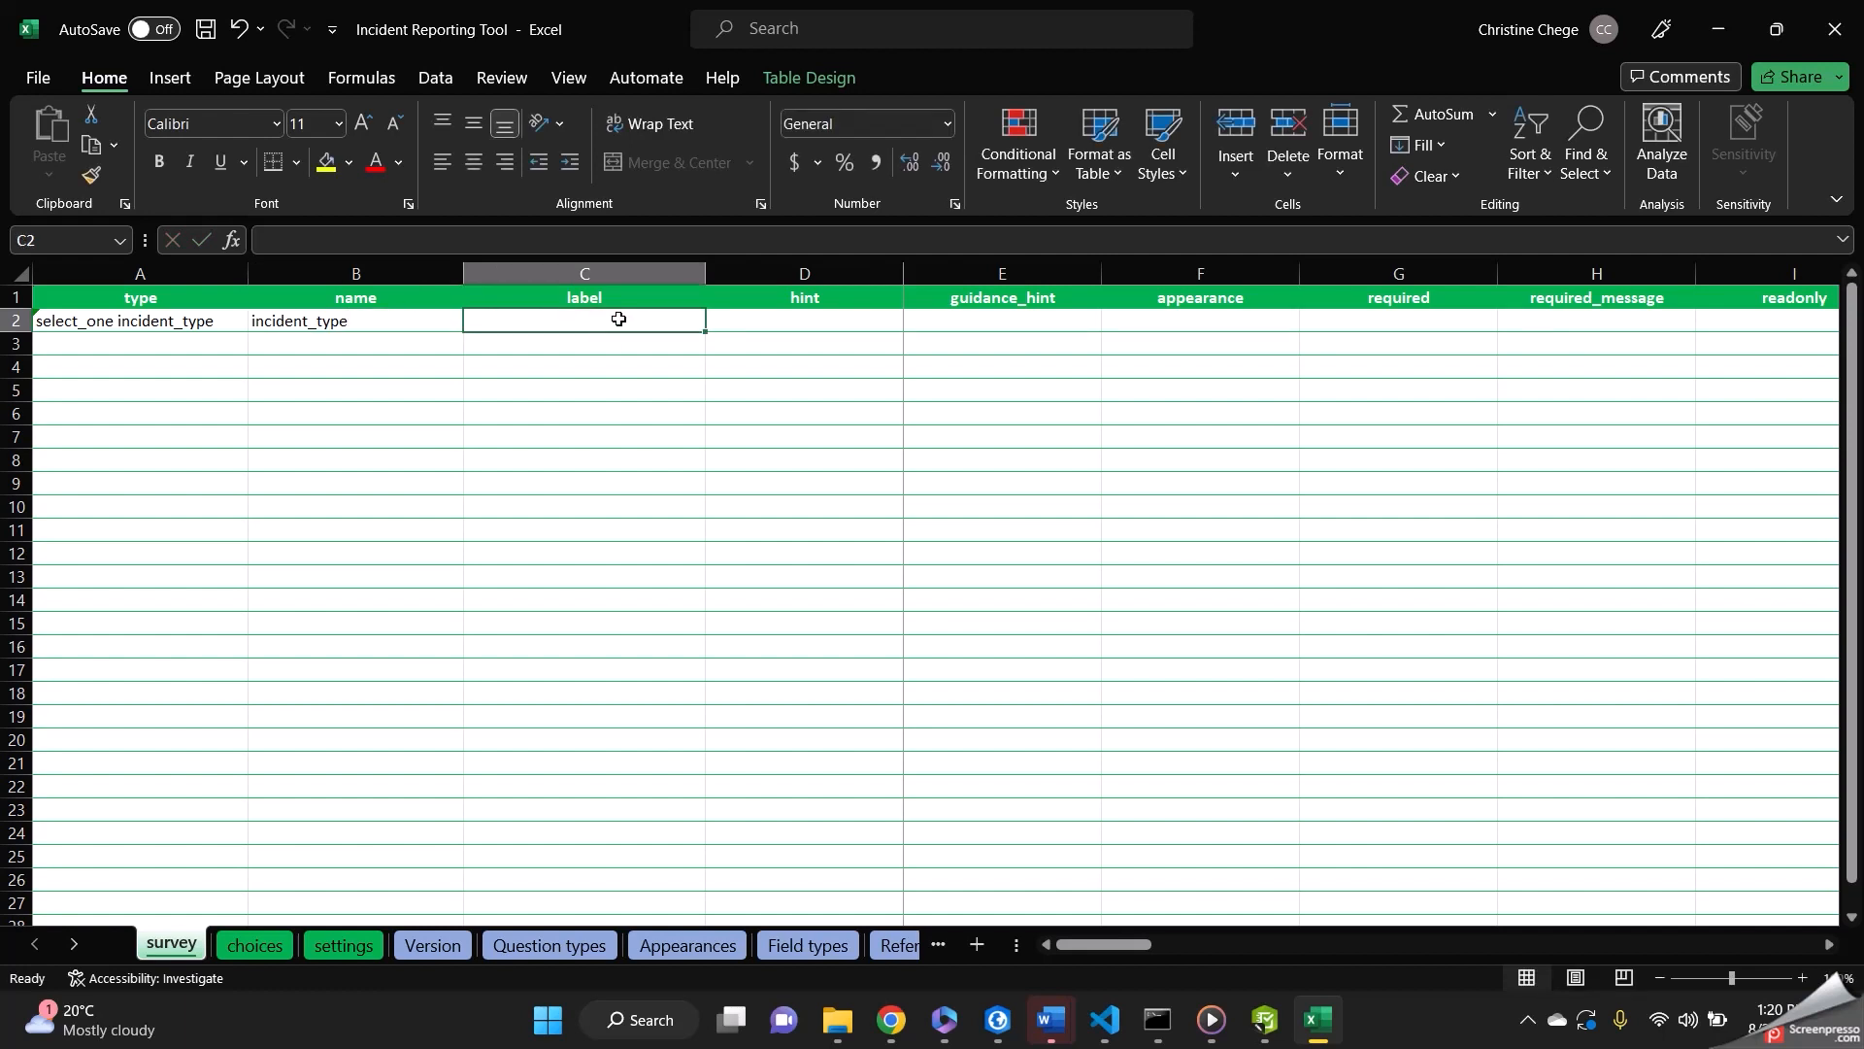
text(I)
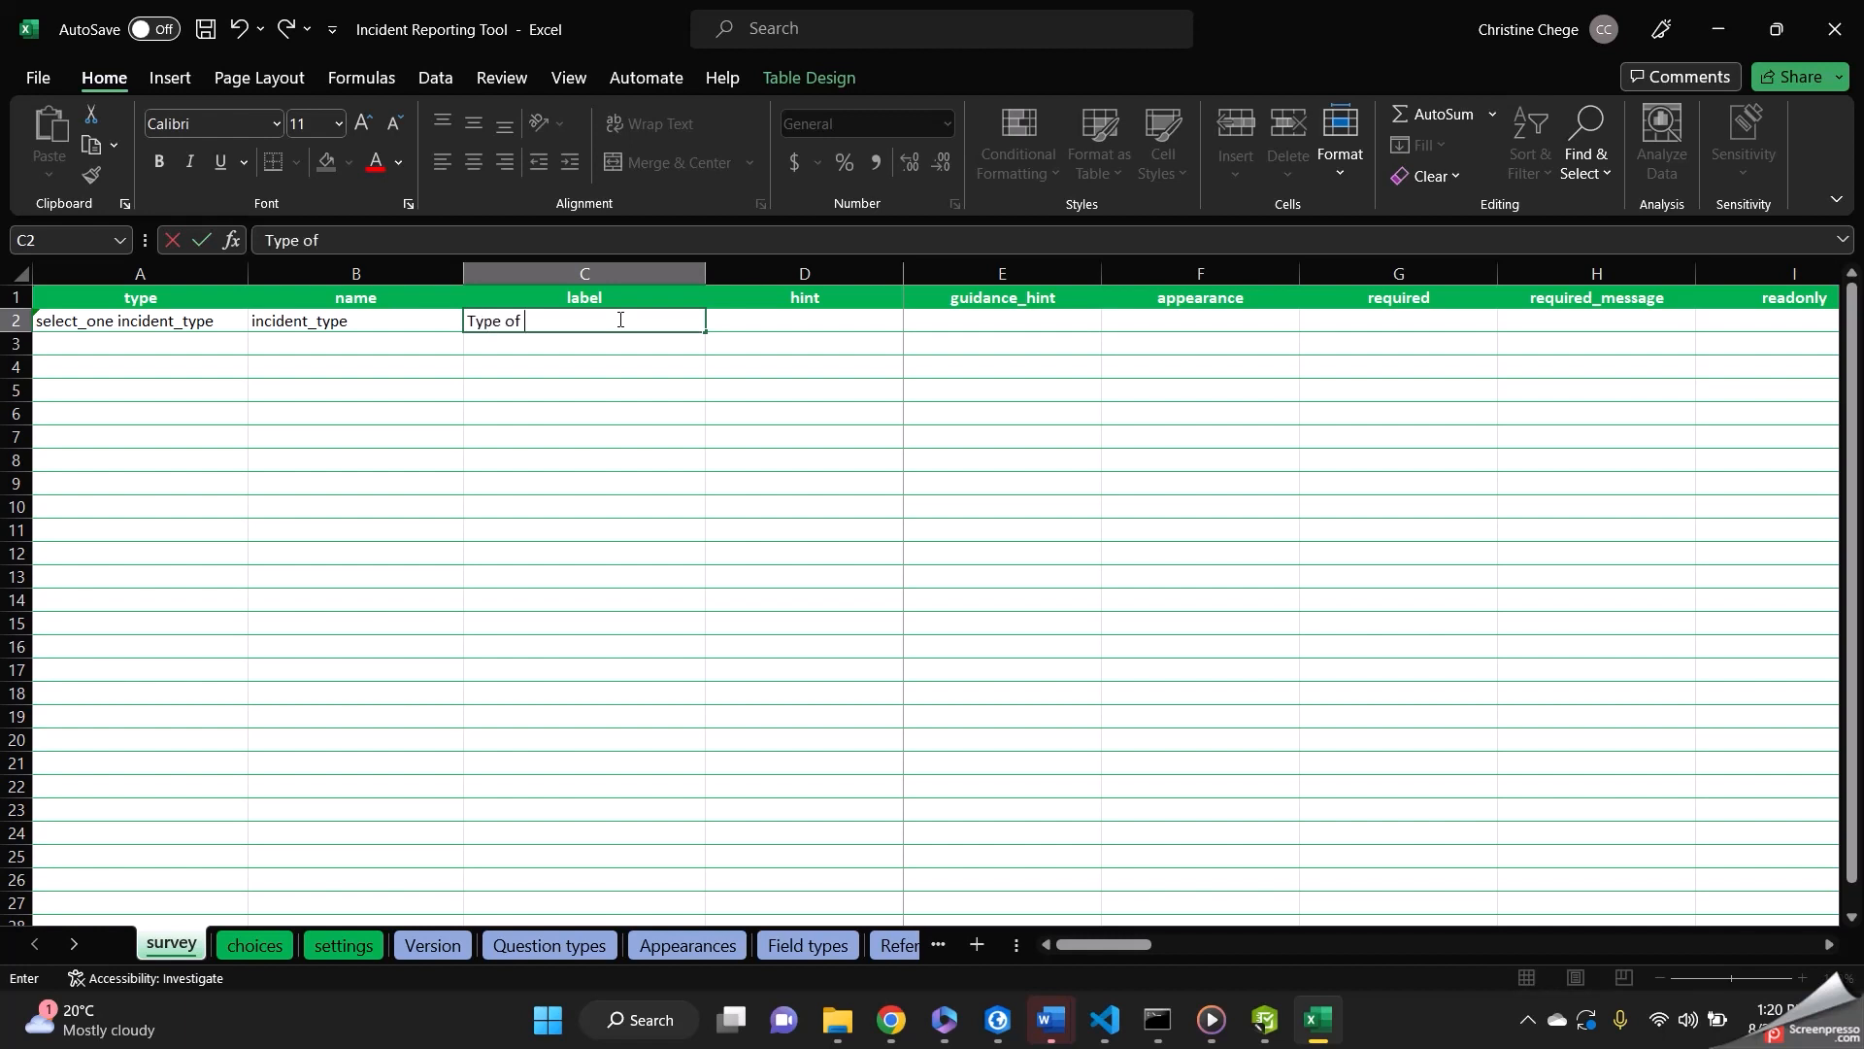
text(ype of Incident)
- Delete the entire rows 2 to 11 holding the sample yes_no and rating lists on the choices sheet
click(243, 947)
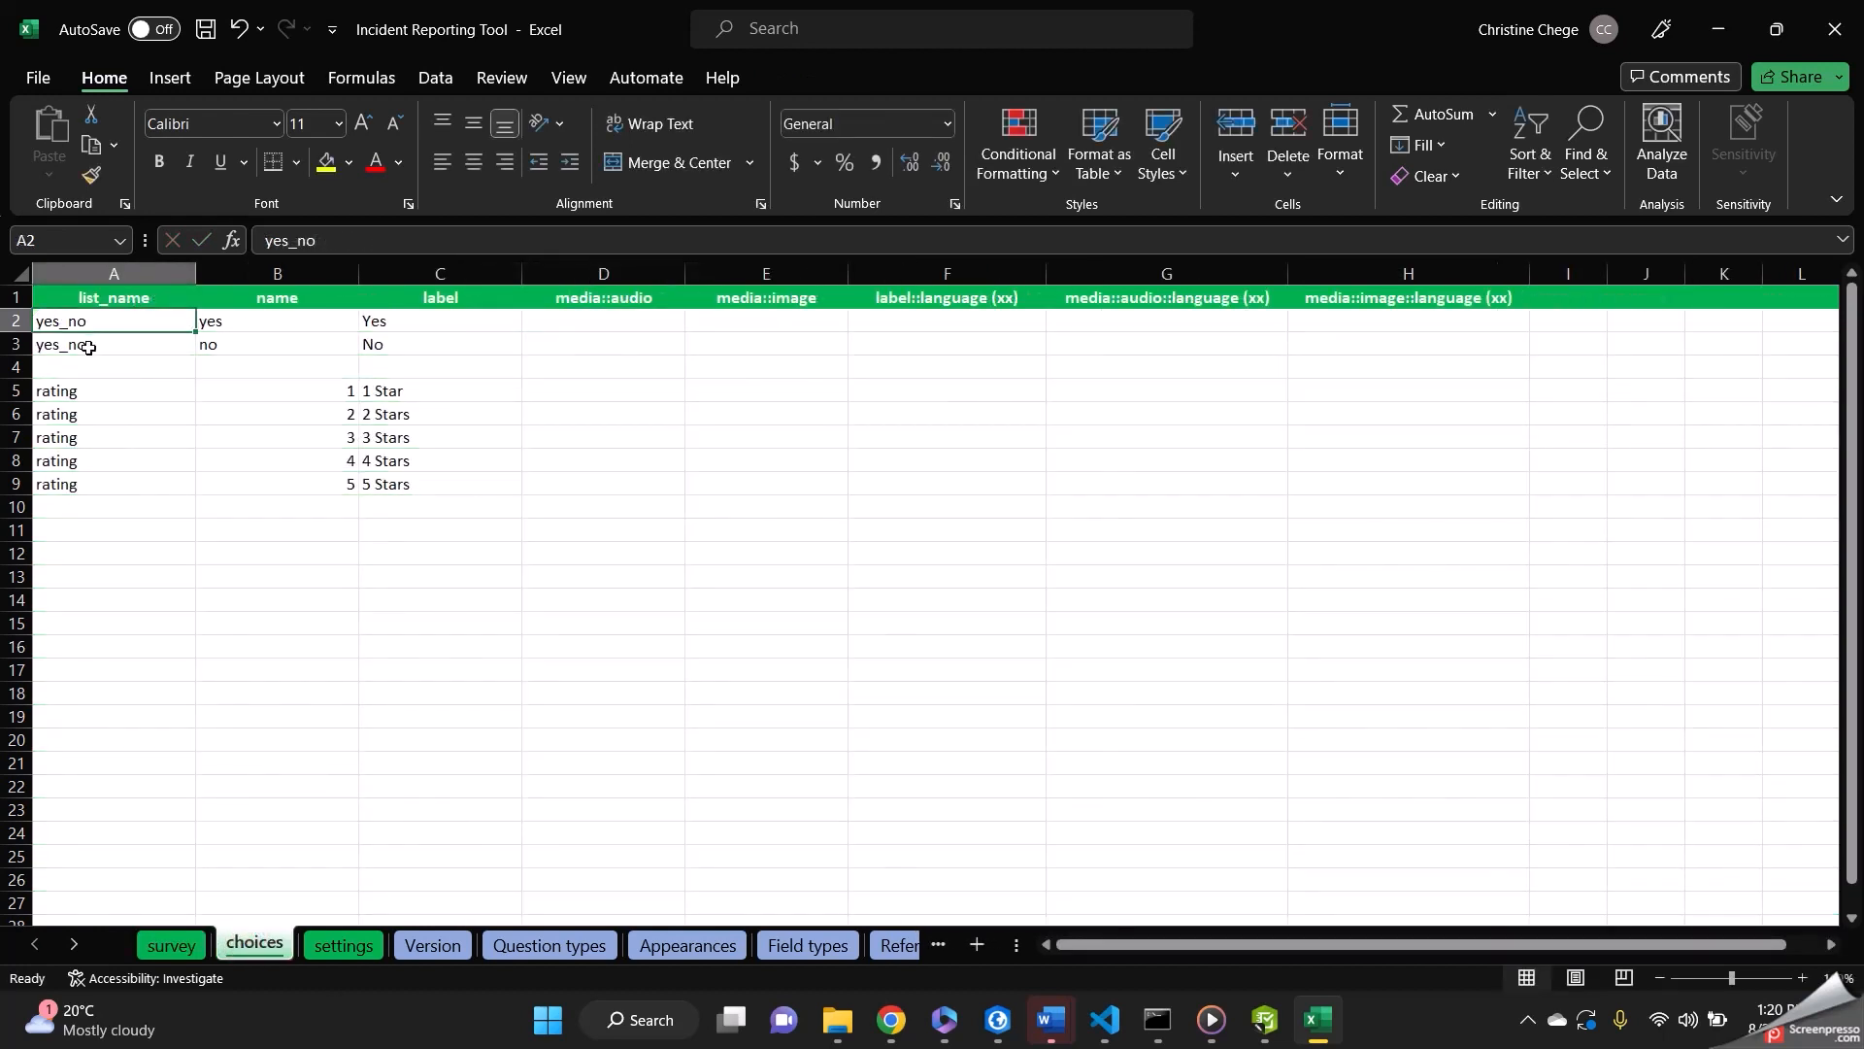
drag(495, 525, 54, 321)
right_click(58, 320)
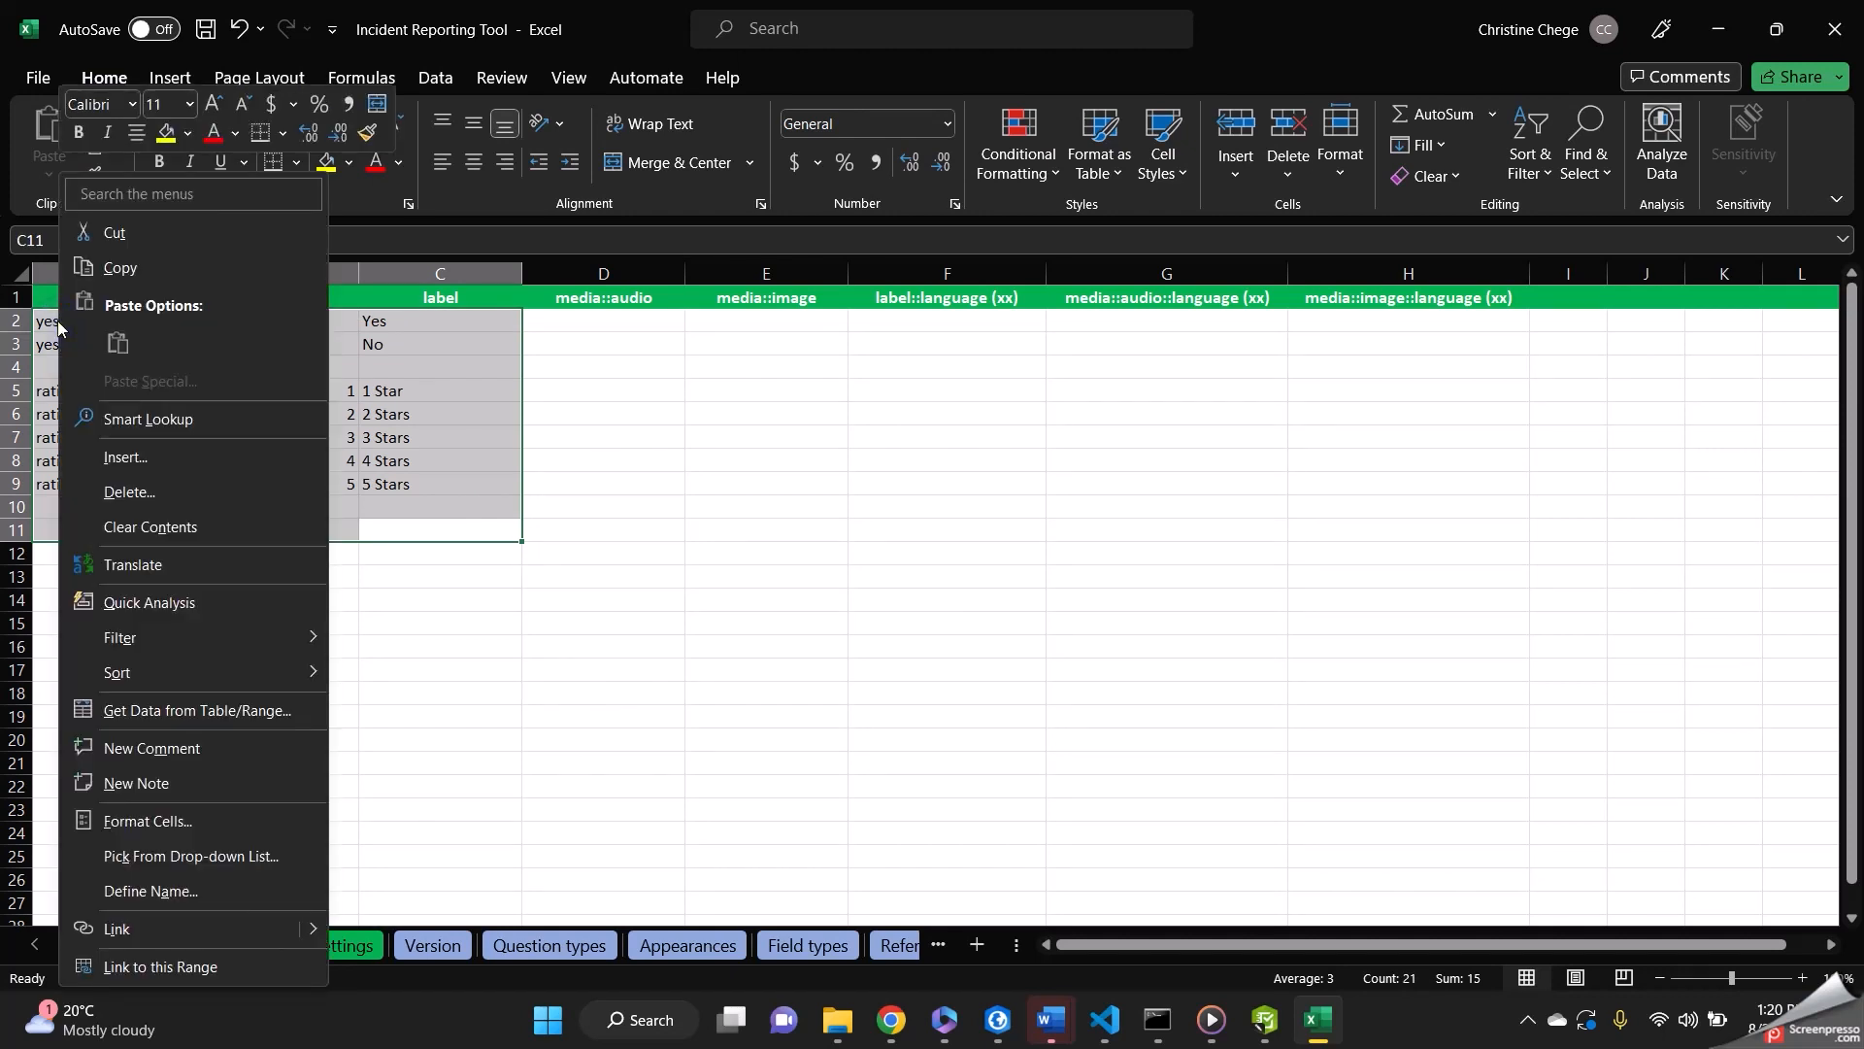
click(150, 499)
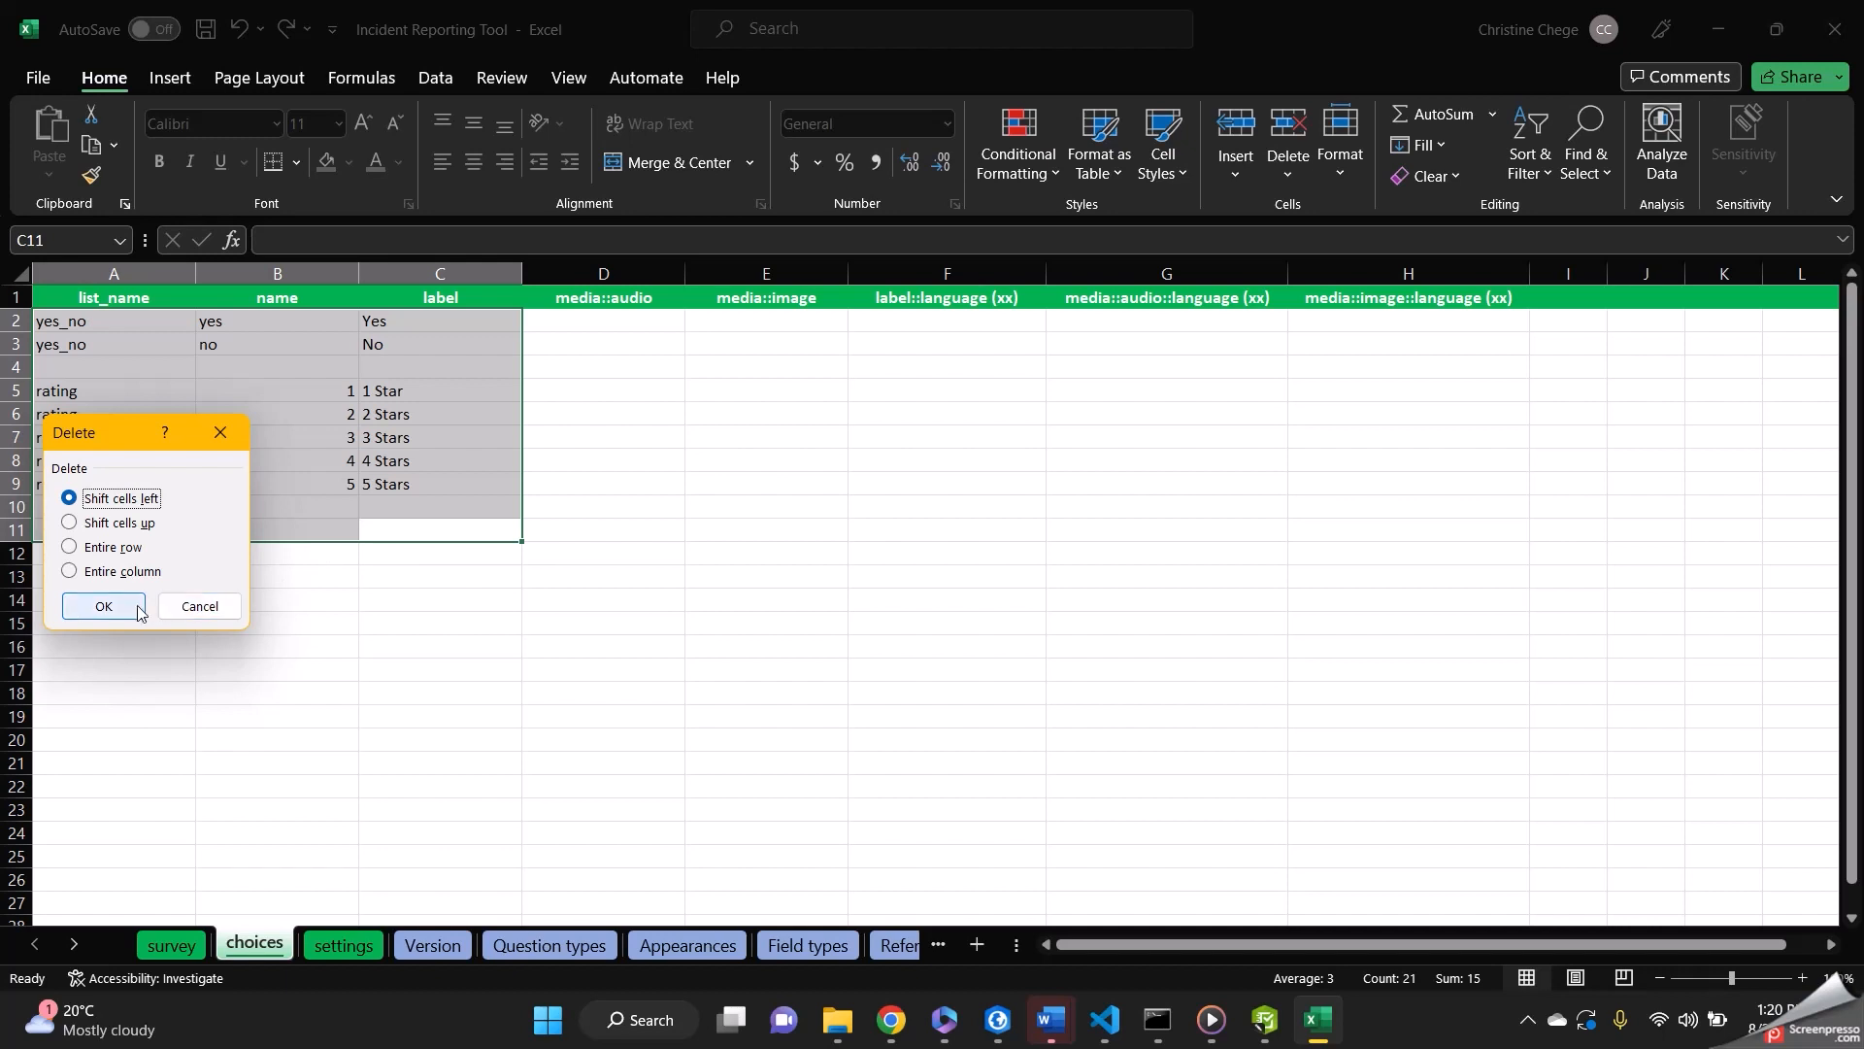
click(68, 546)
click(103, 606)
click(171, 621)
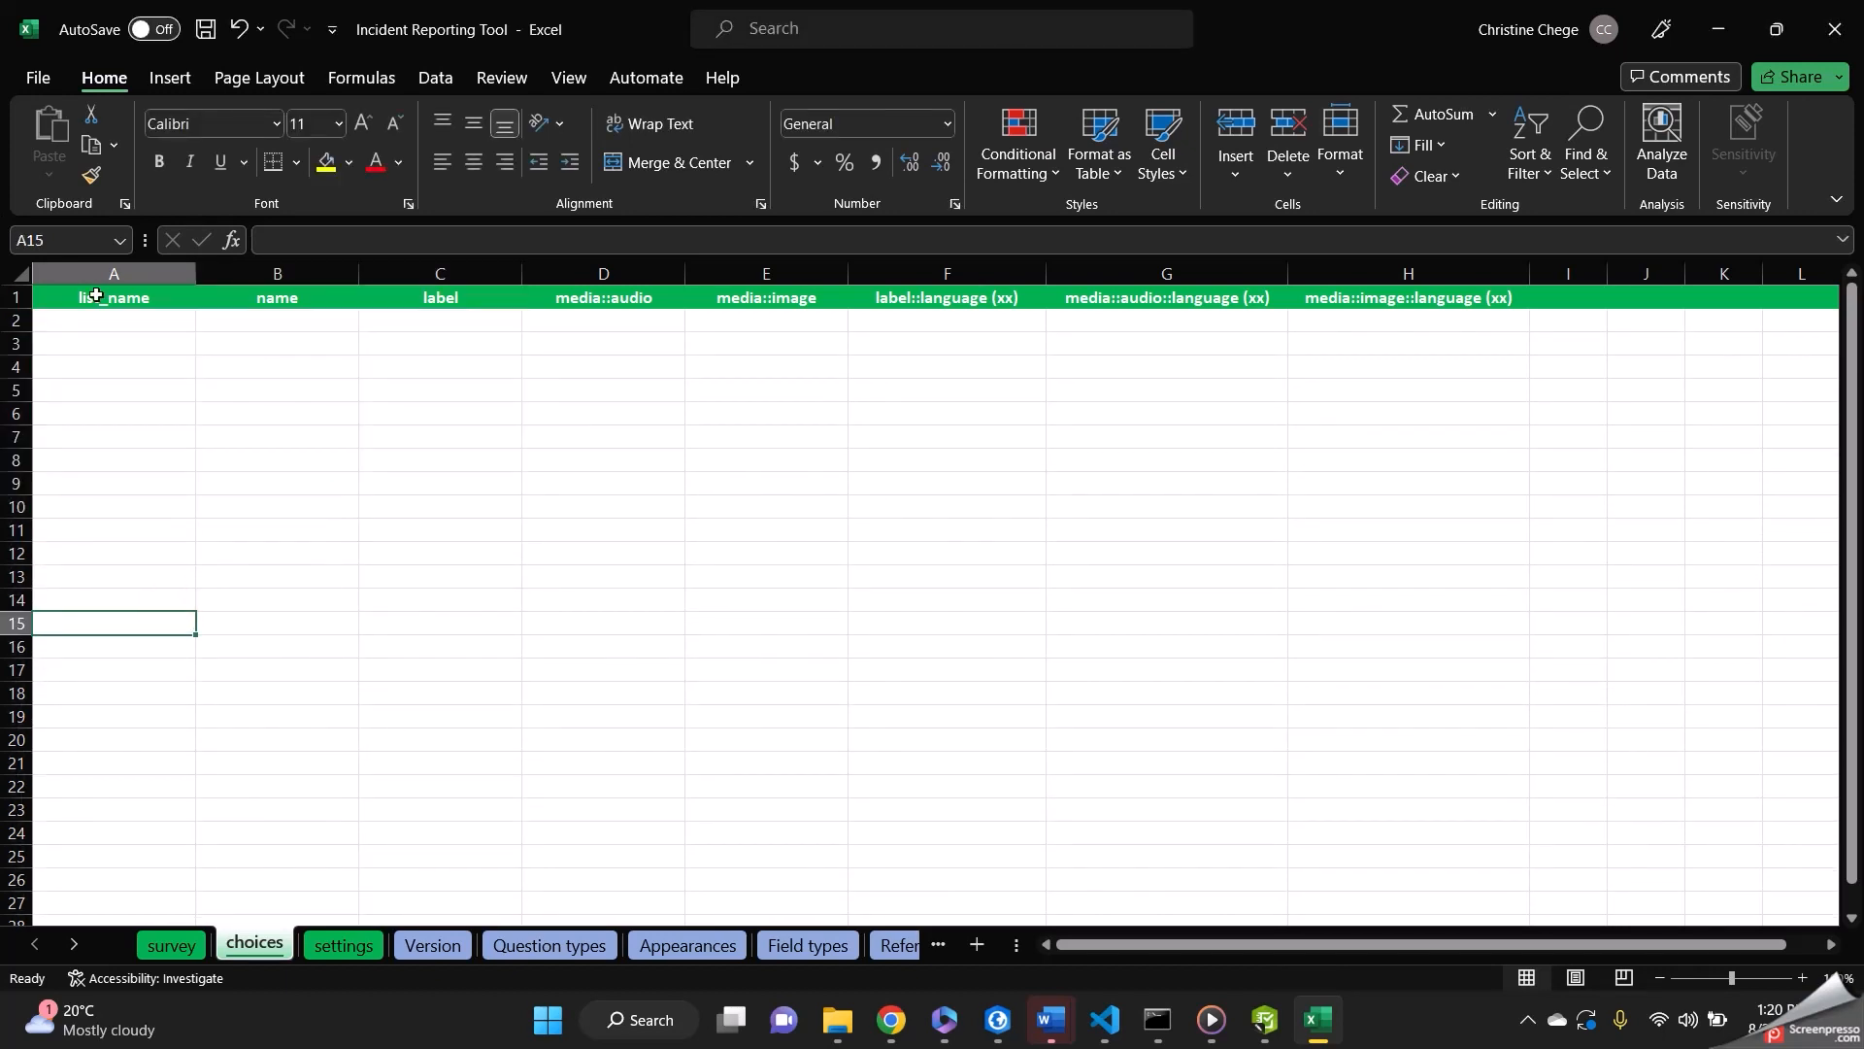
- Fill row 2 of the choices sheet with list_name "incident_name", name "harassment" and label "Harrasment"
click(53, 327)
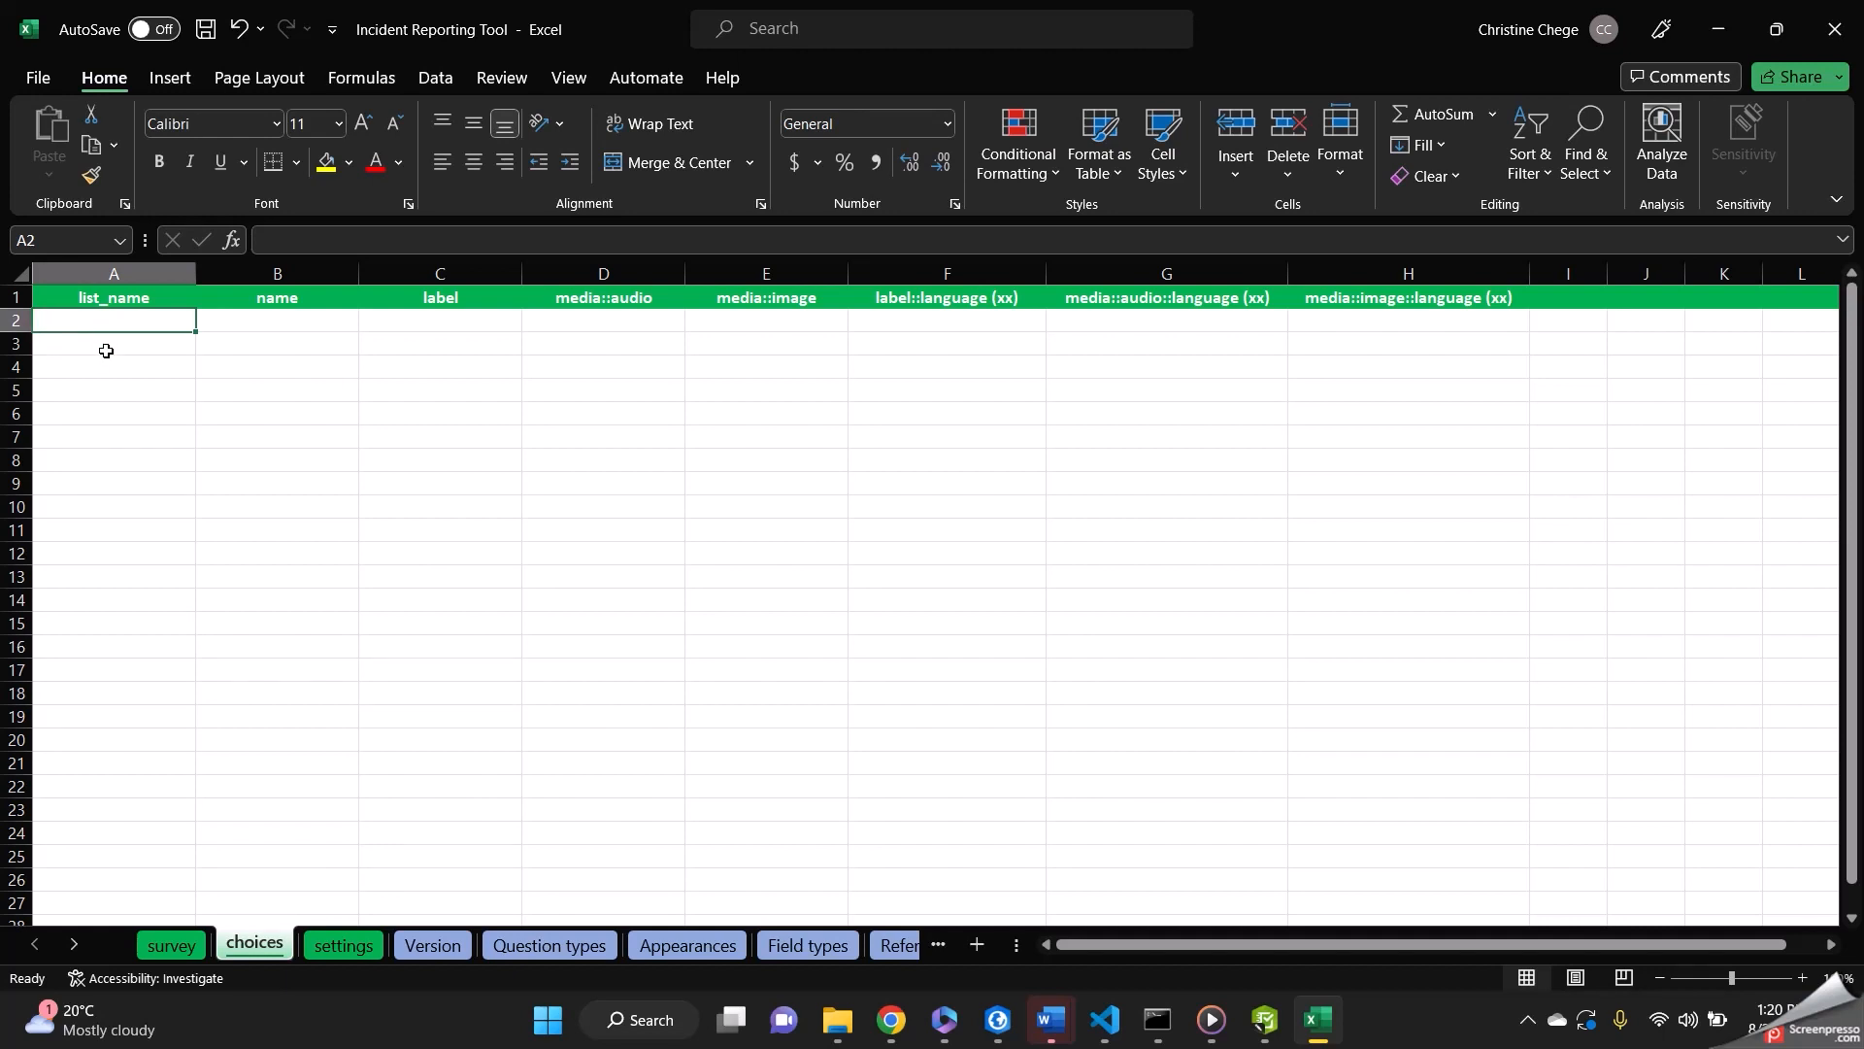
text(inc)
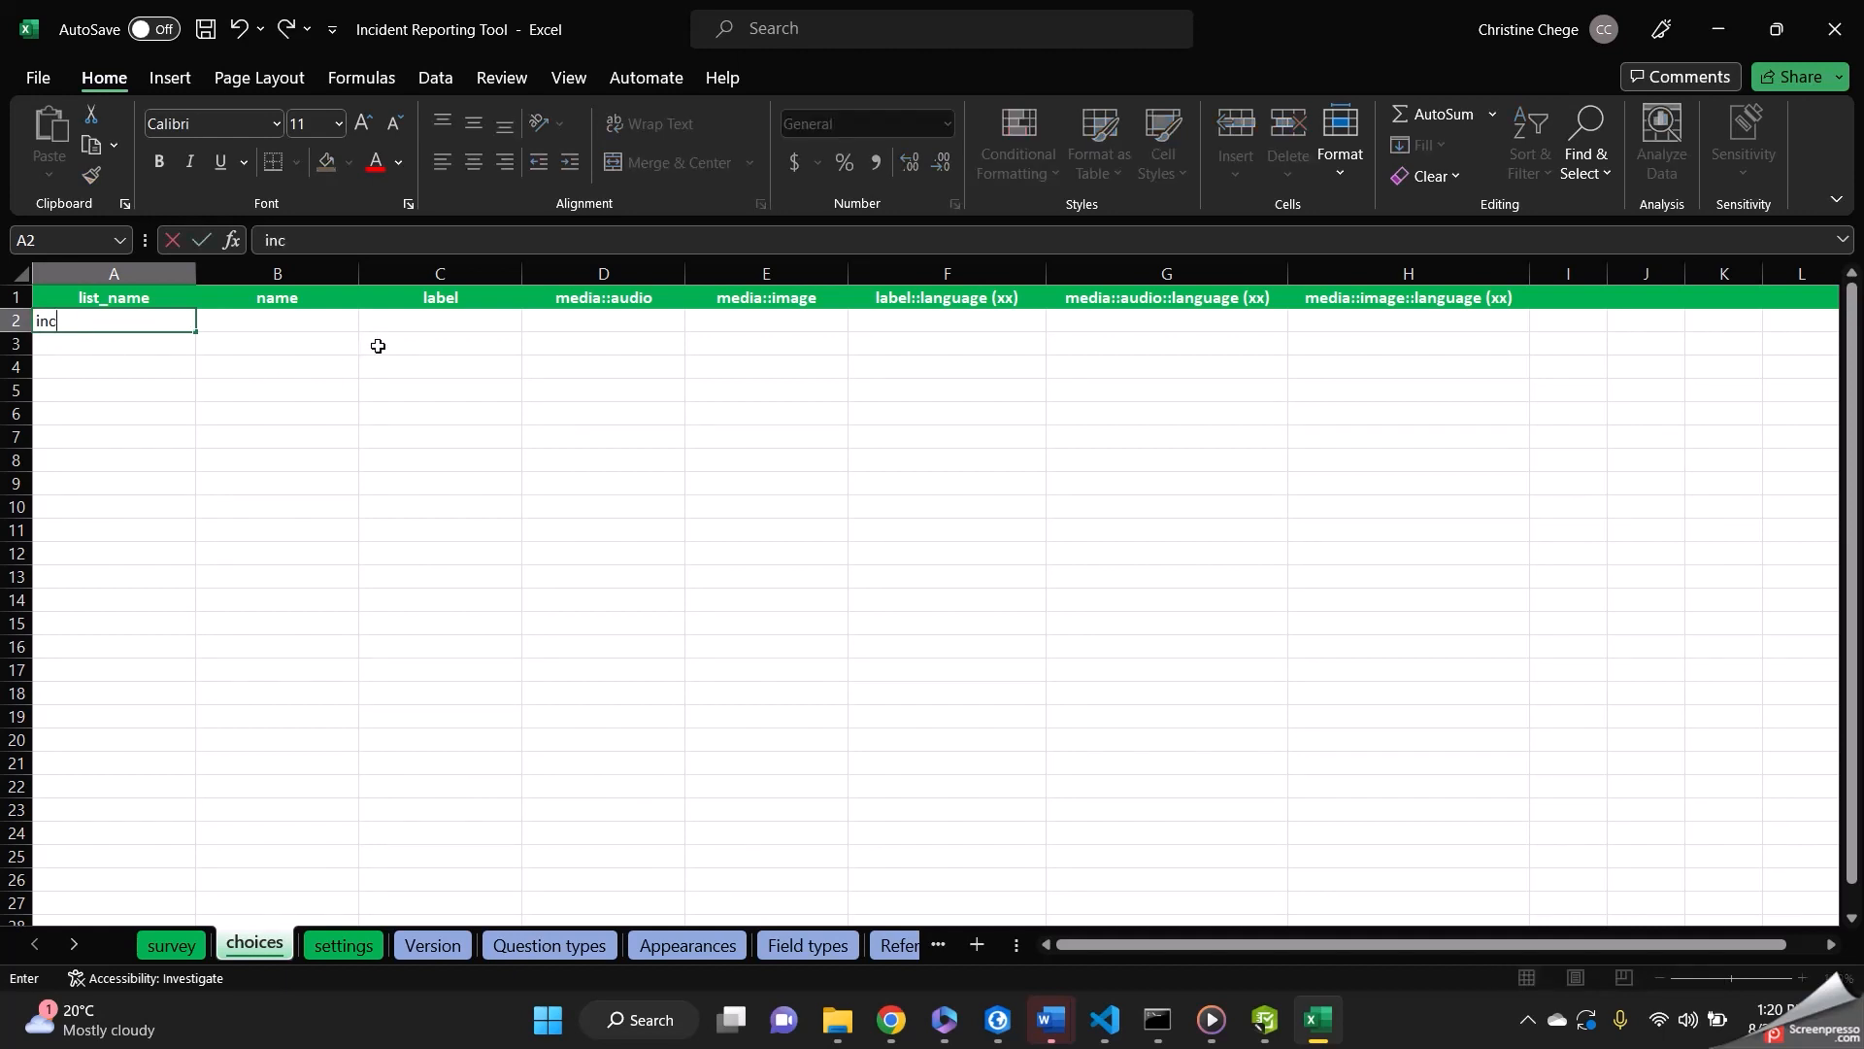
text(ident_name)
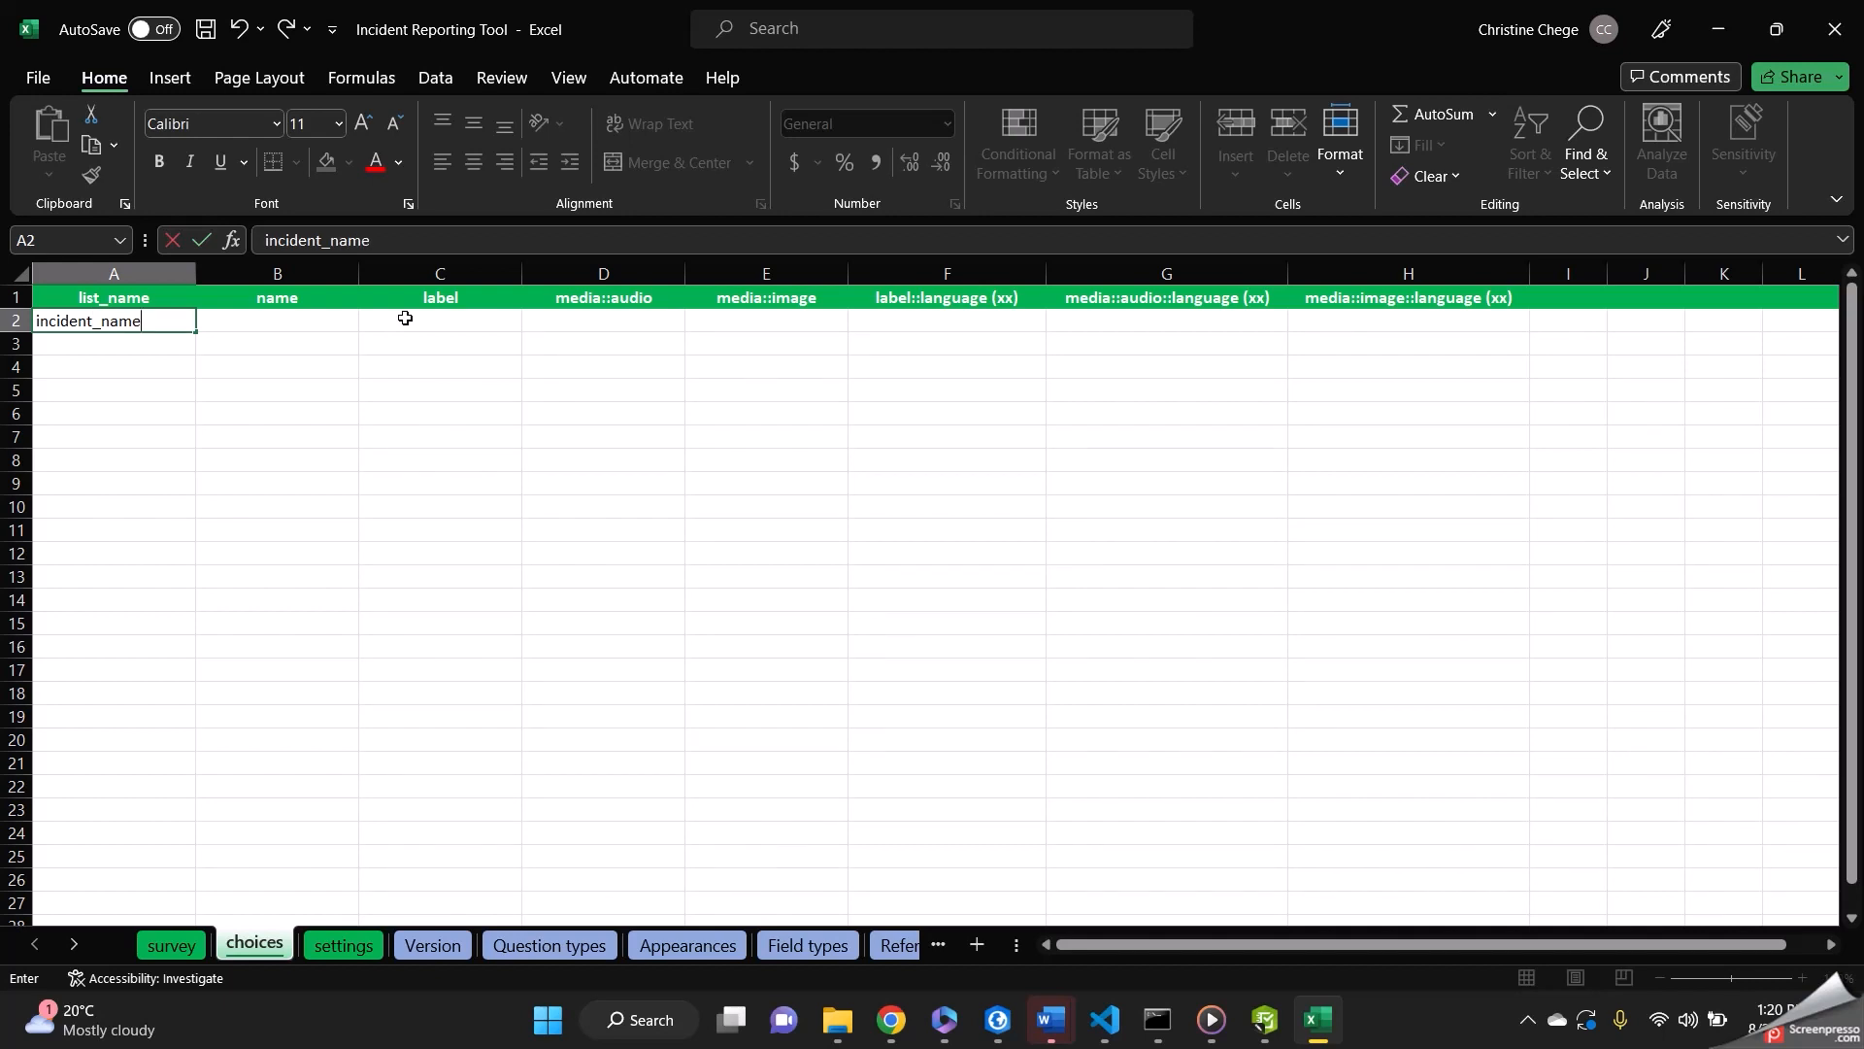
click(214, 324)
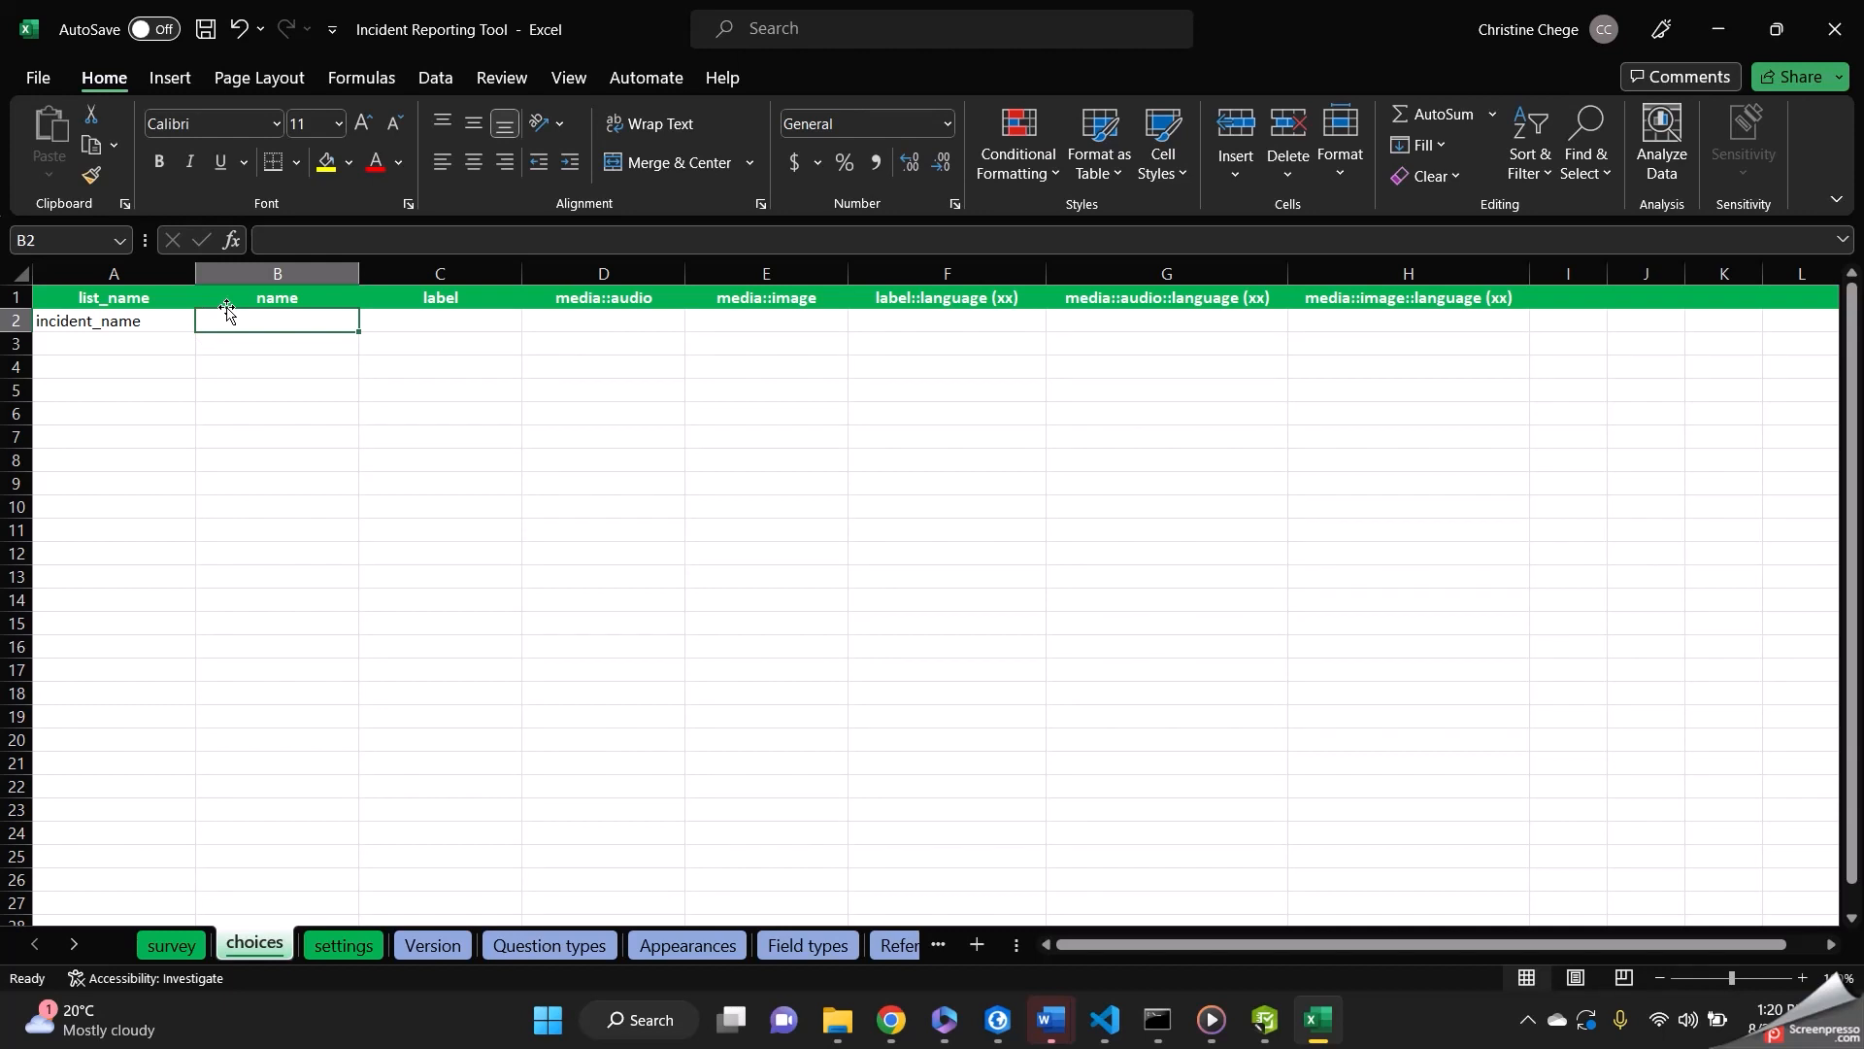
text(H)
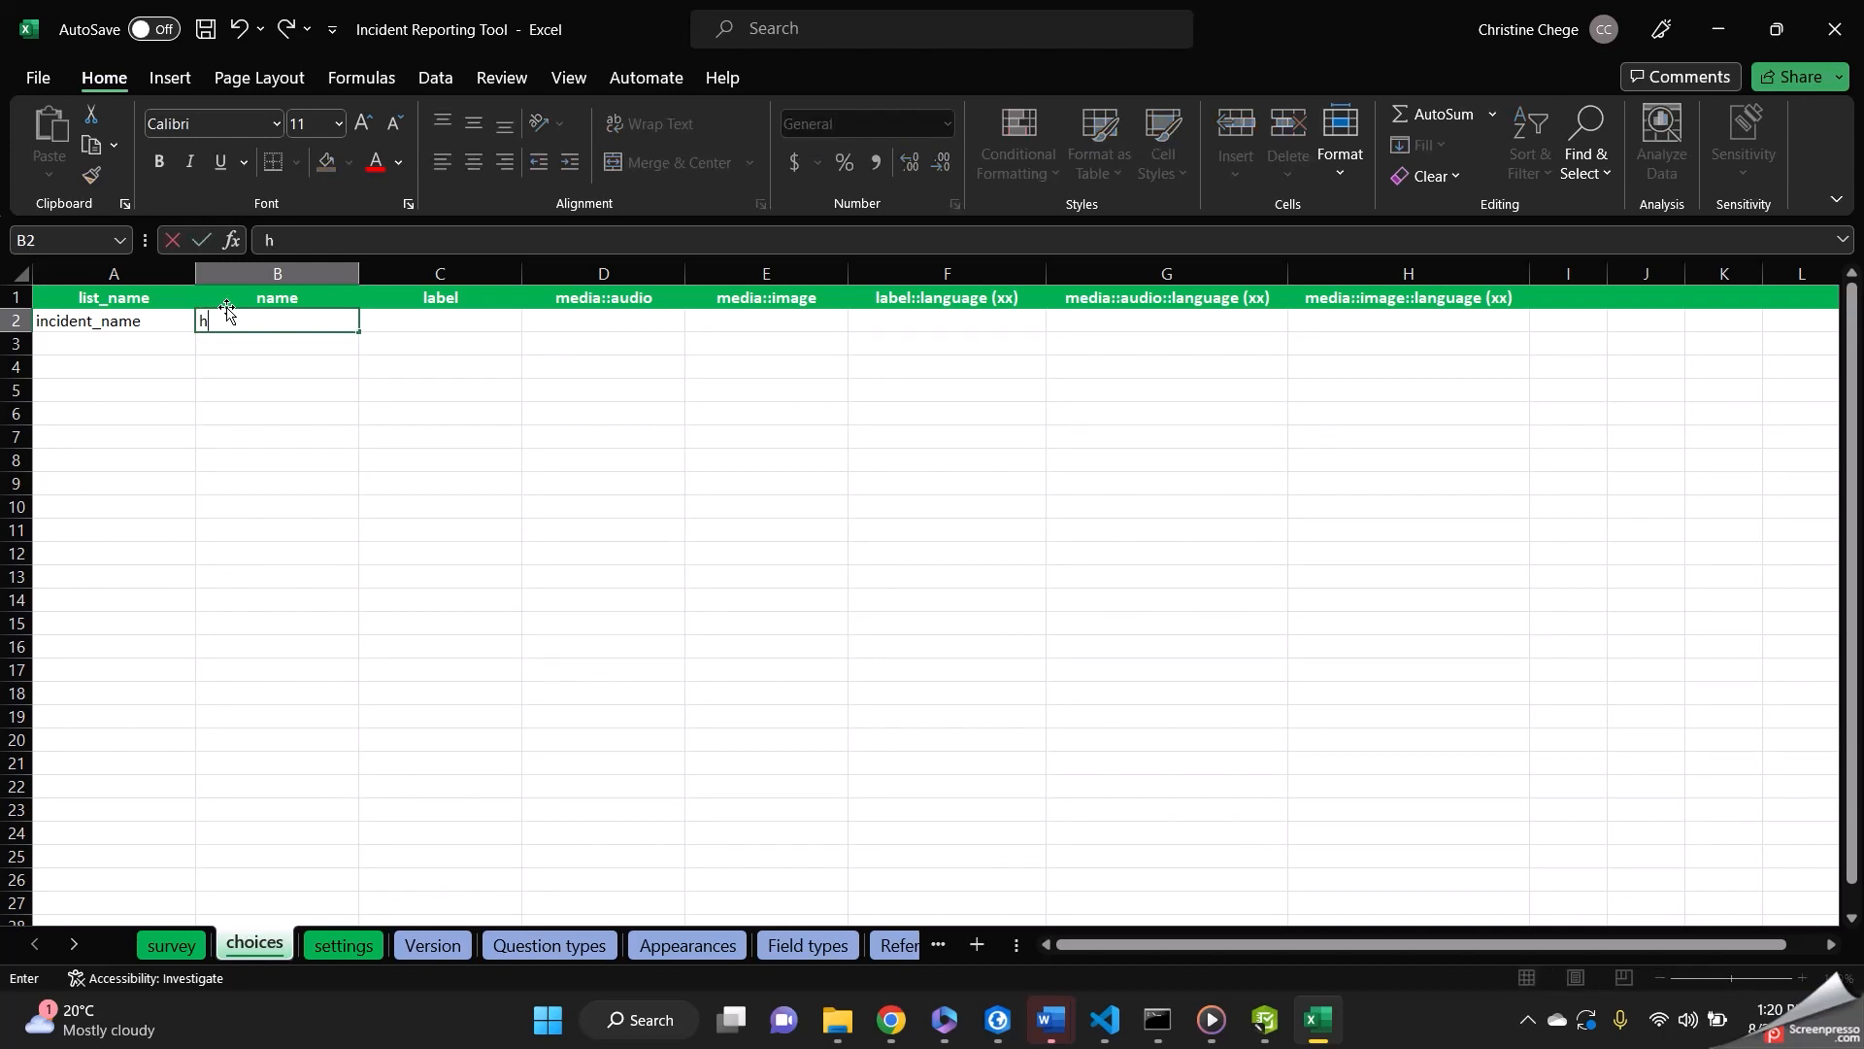
text(arassment)
click(440, 319)
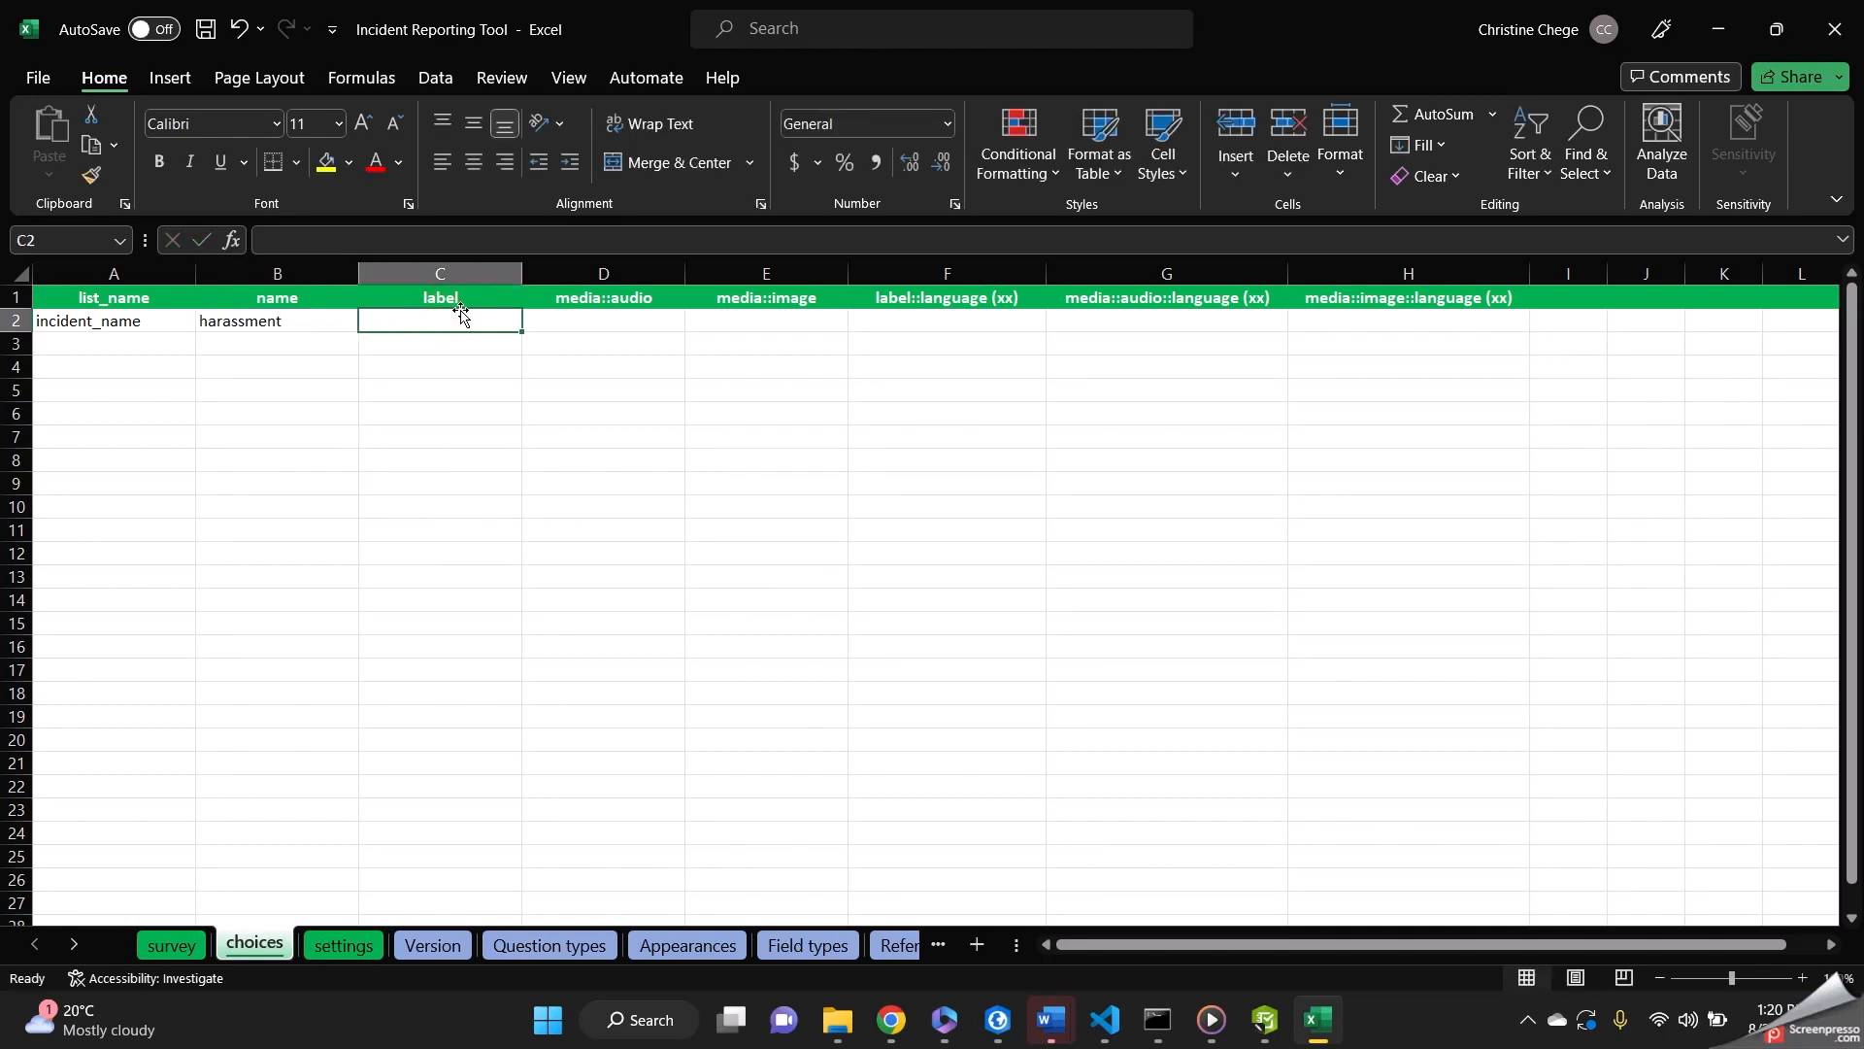
text(Harr)
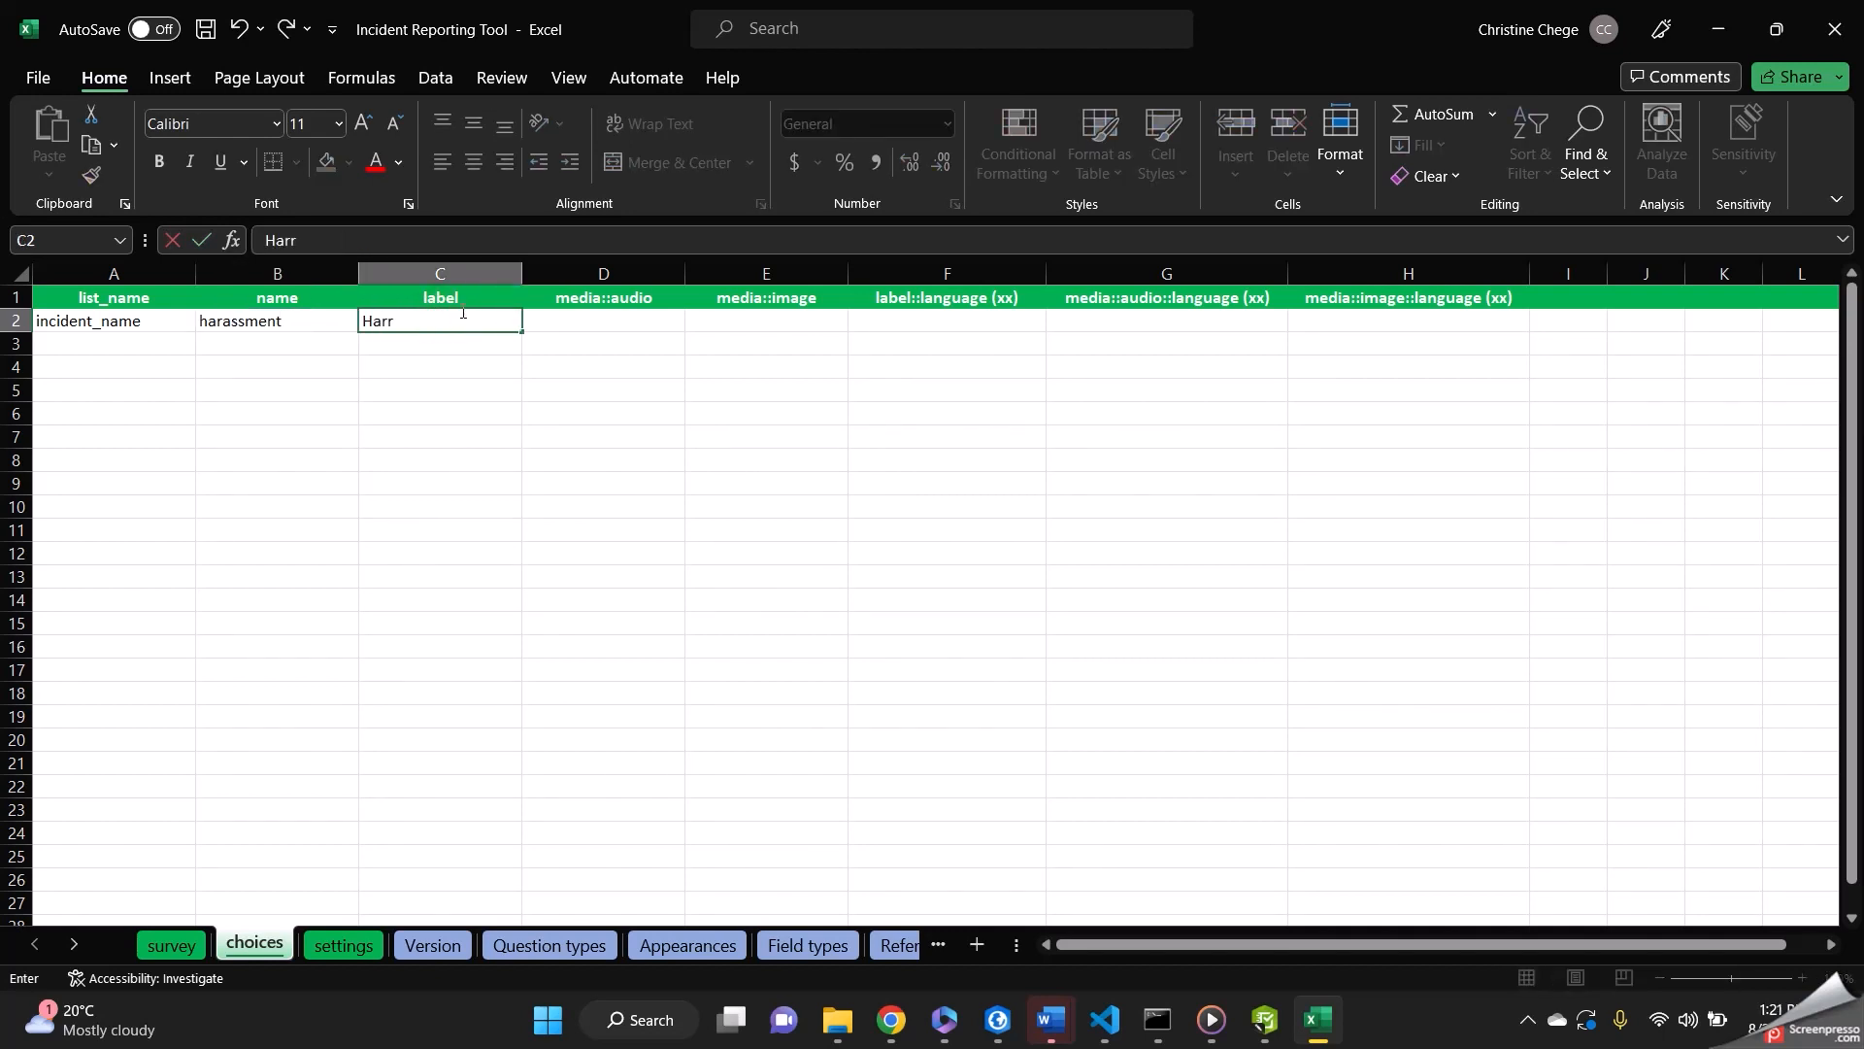
text(asment)
click(123, 319)
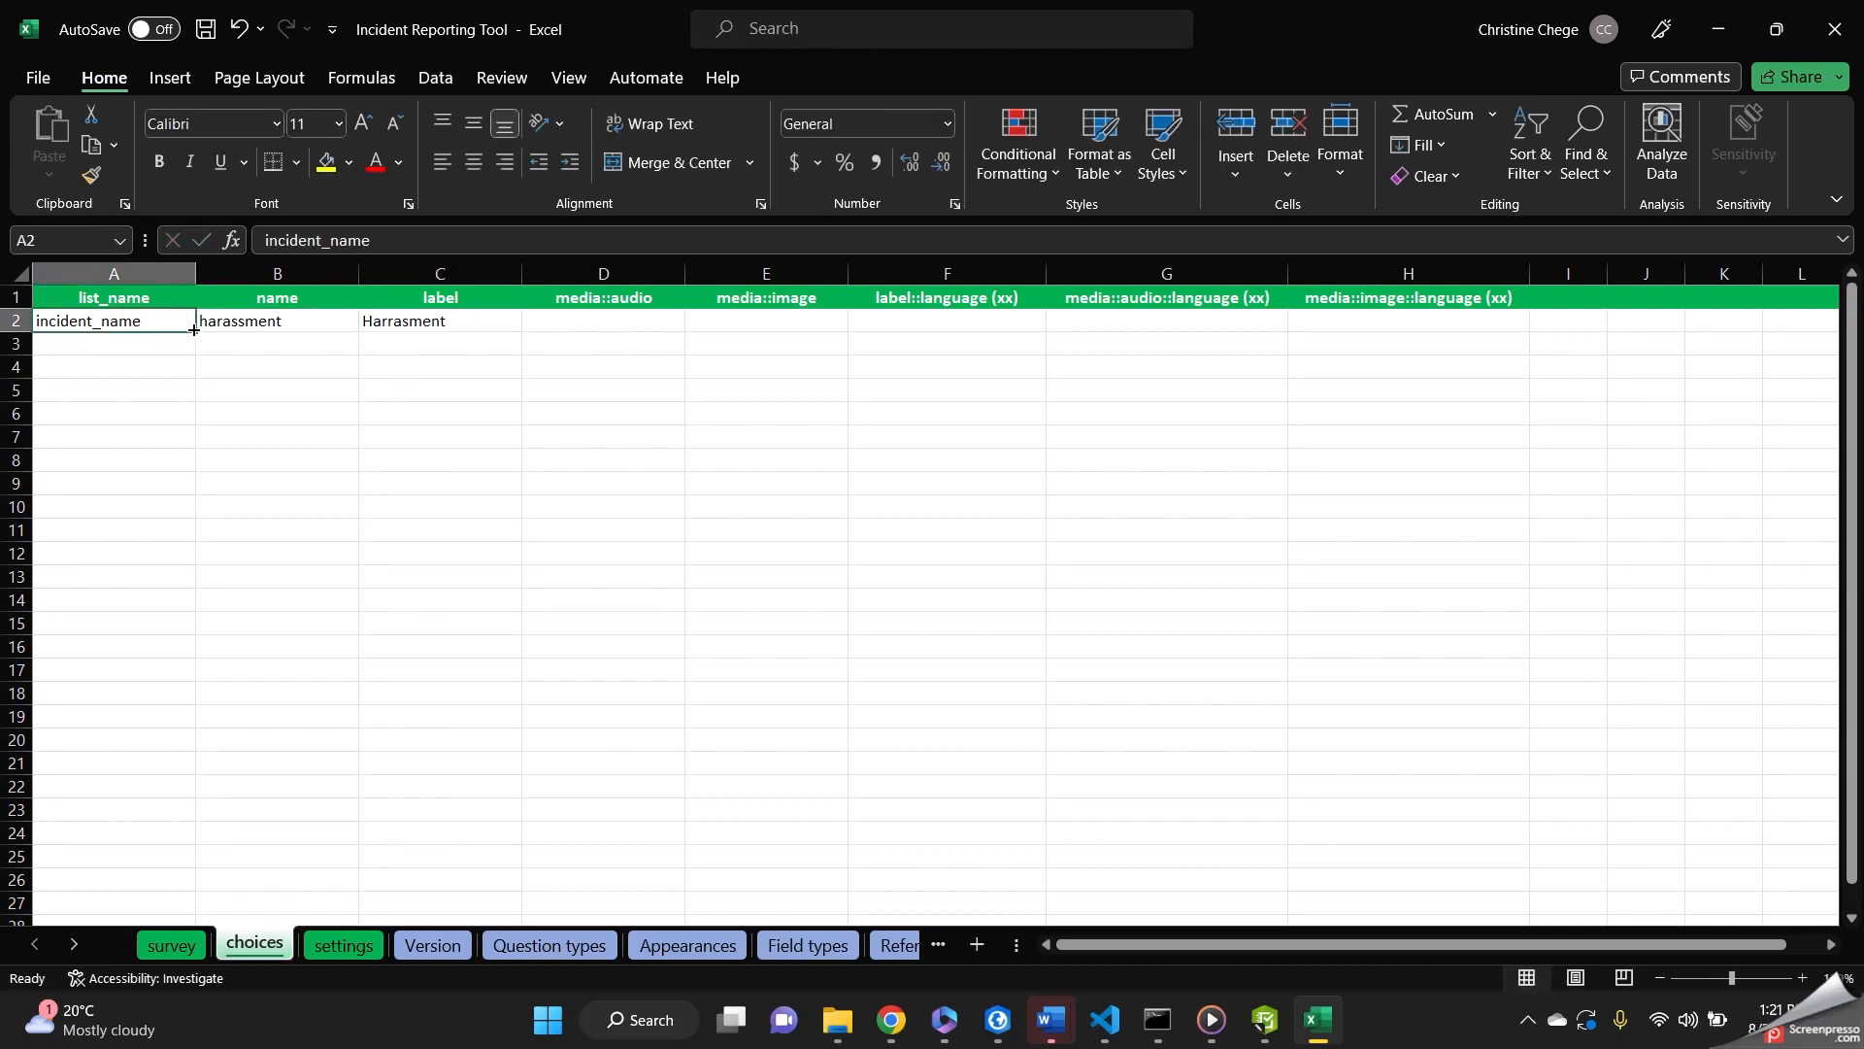
- Fill list_name "incident_name" down to rows 3 and 4, and give row 3 the name "physical_bullying" and label "Physical Bullying"
drag(194, 335, 195, 380)
click(241, 341)
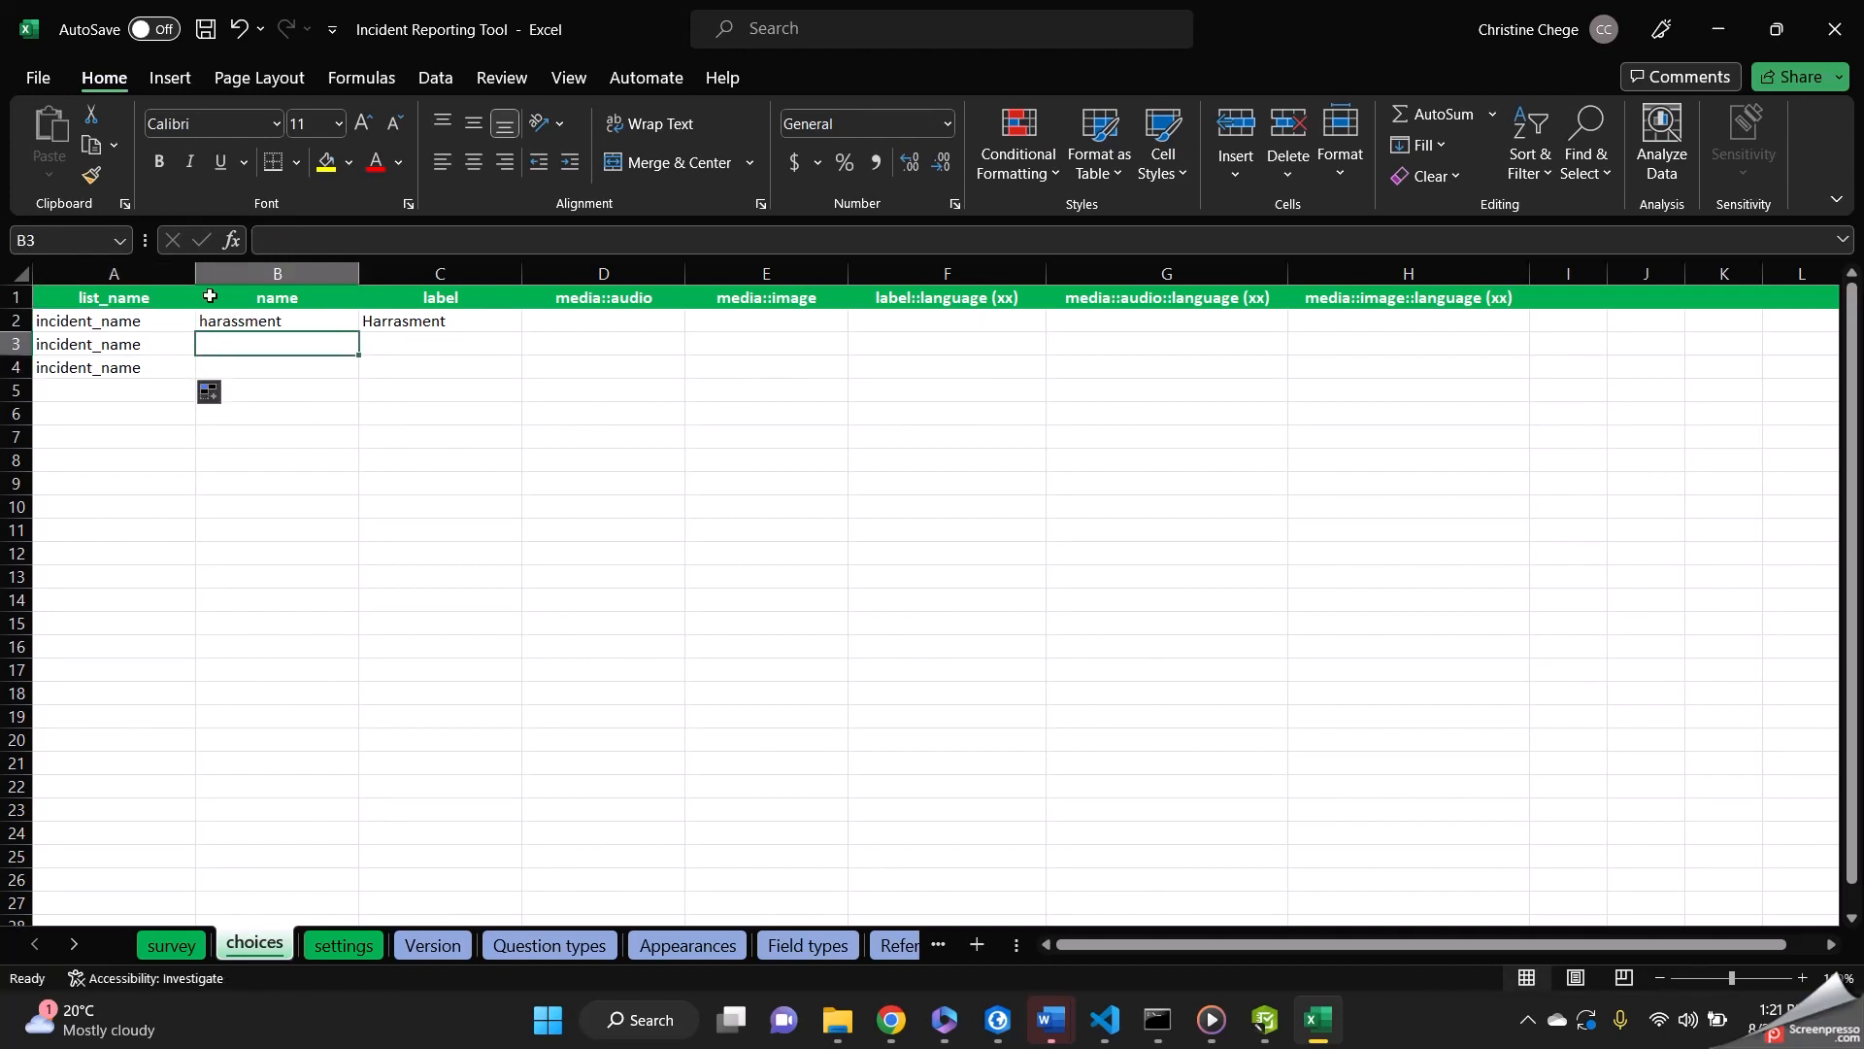
text(physical)
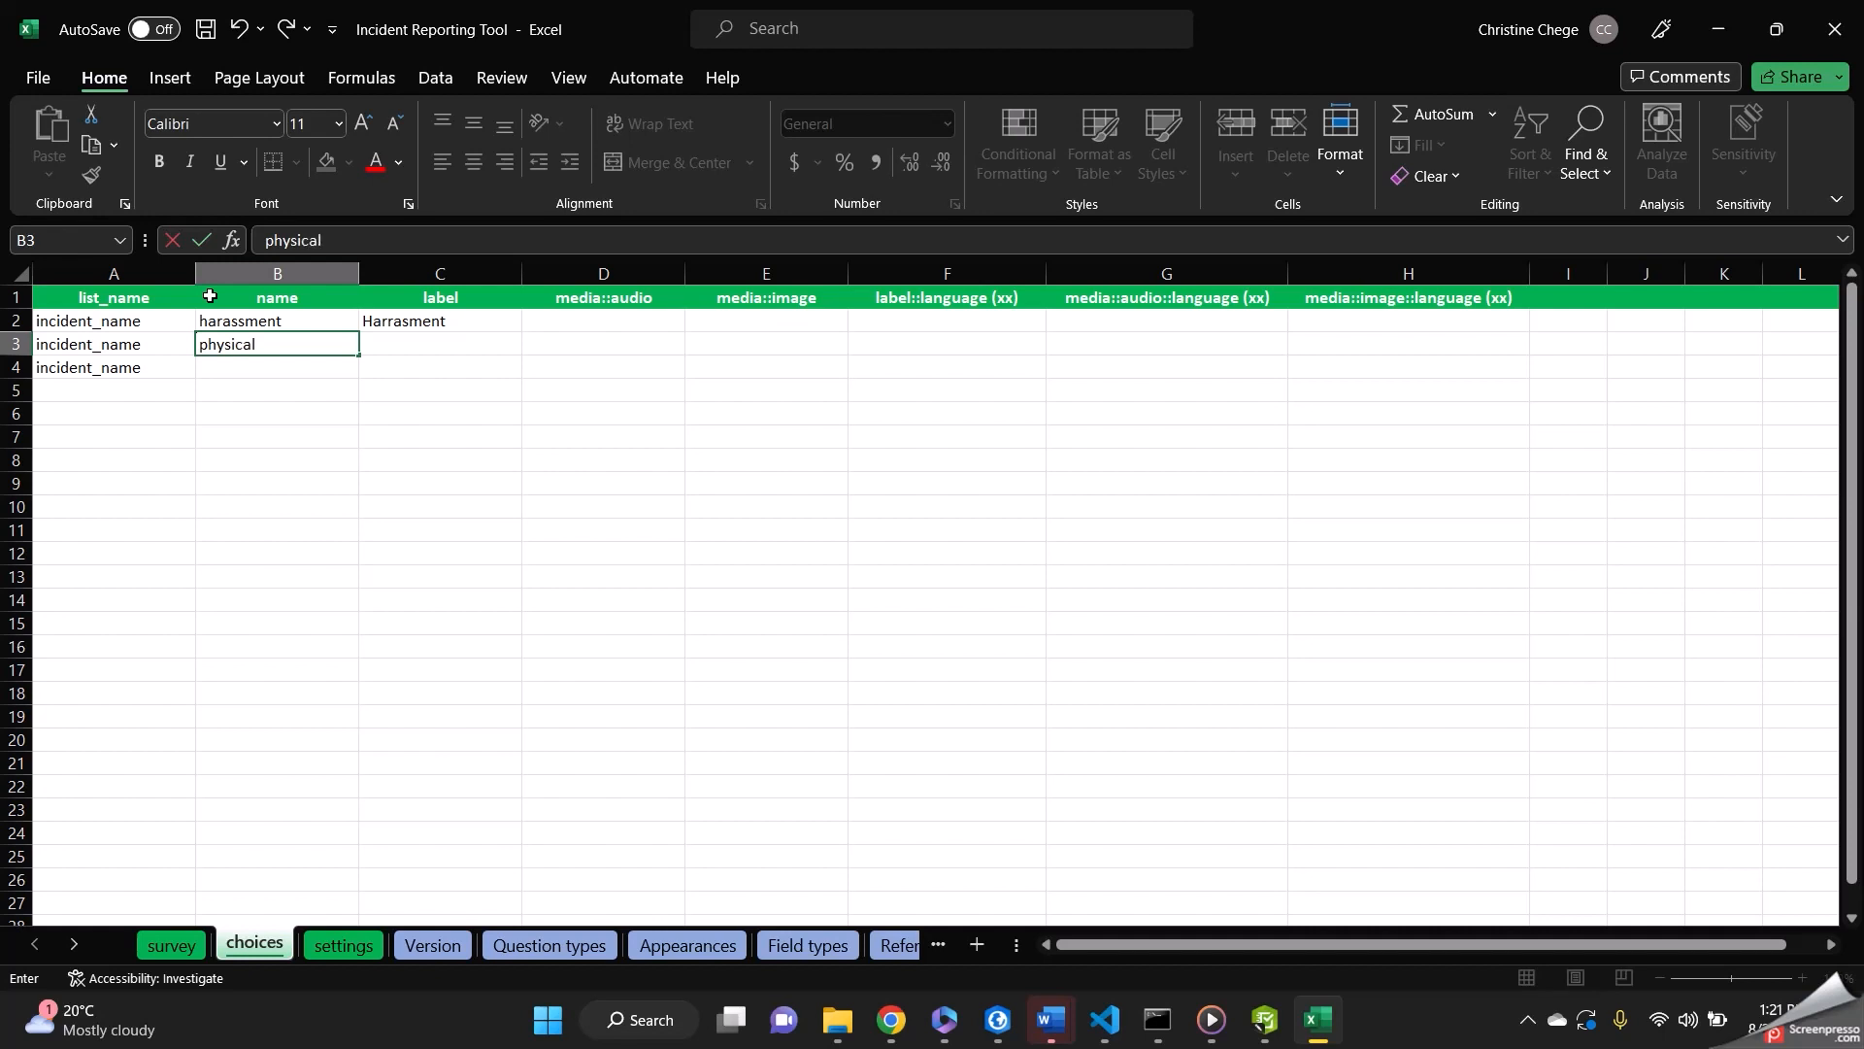
text(_bullying)
click(418, 341)
text(P)
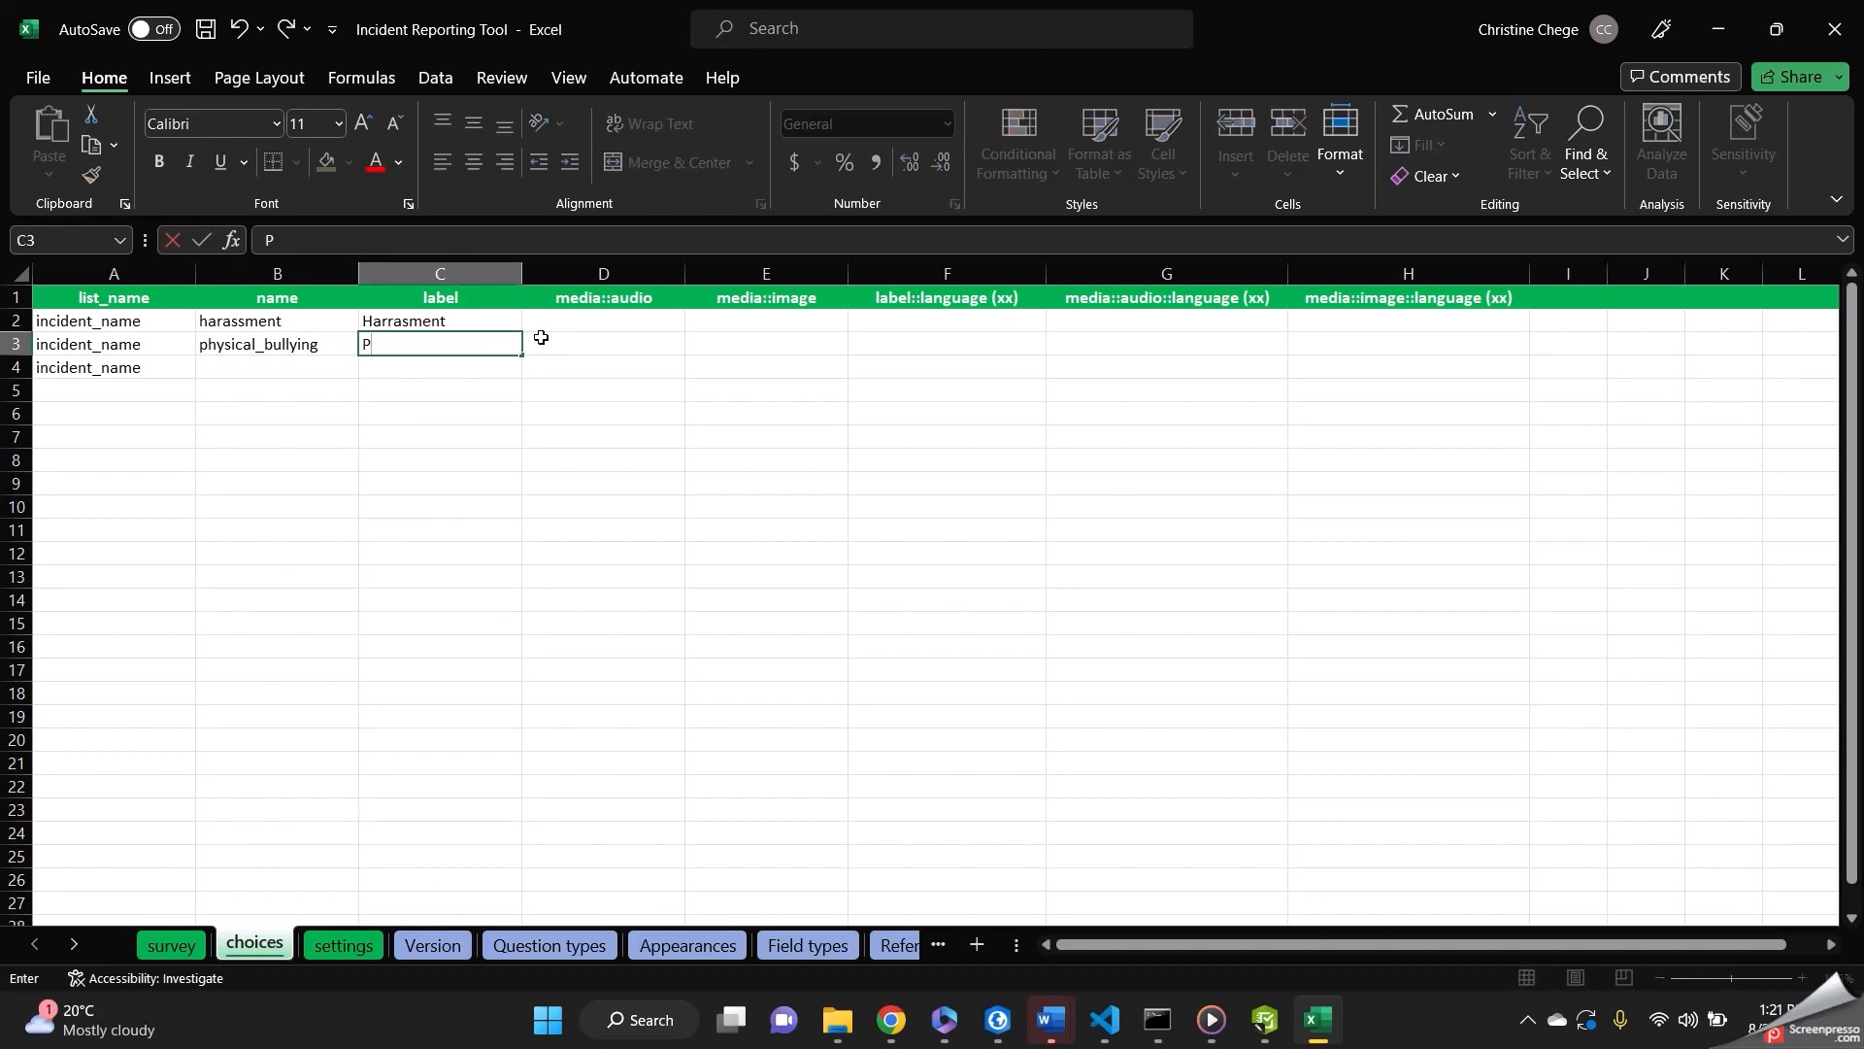
text(hysical Bullying)
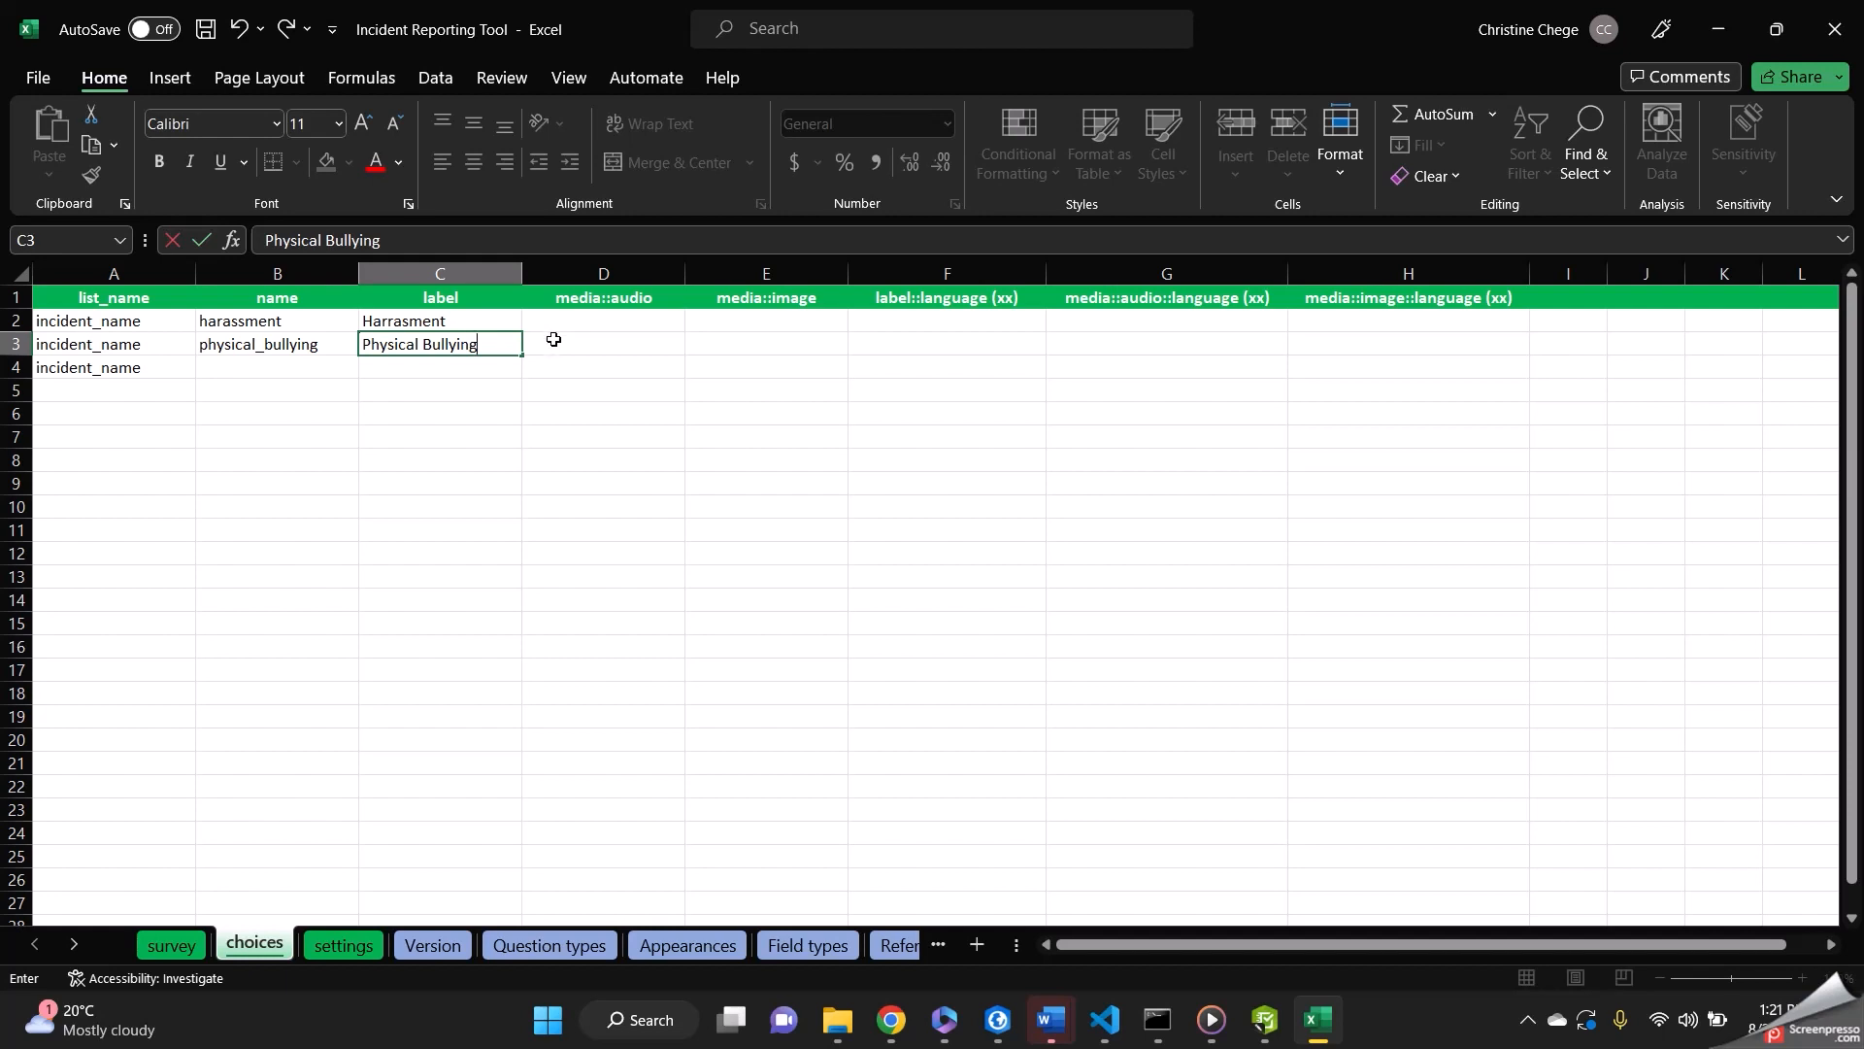
click(251, 365)
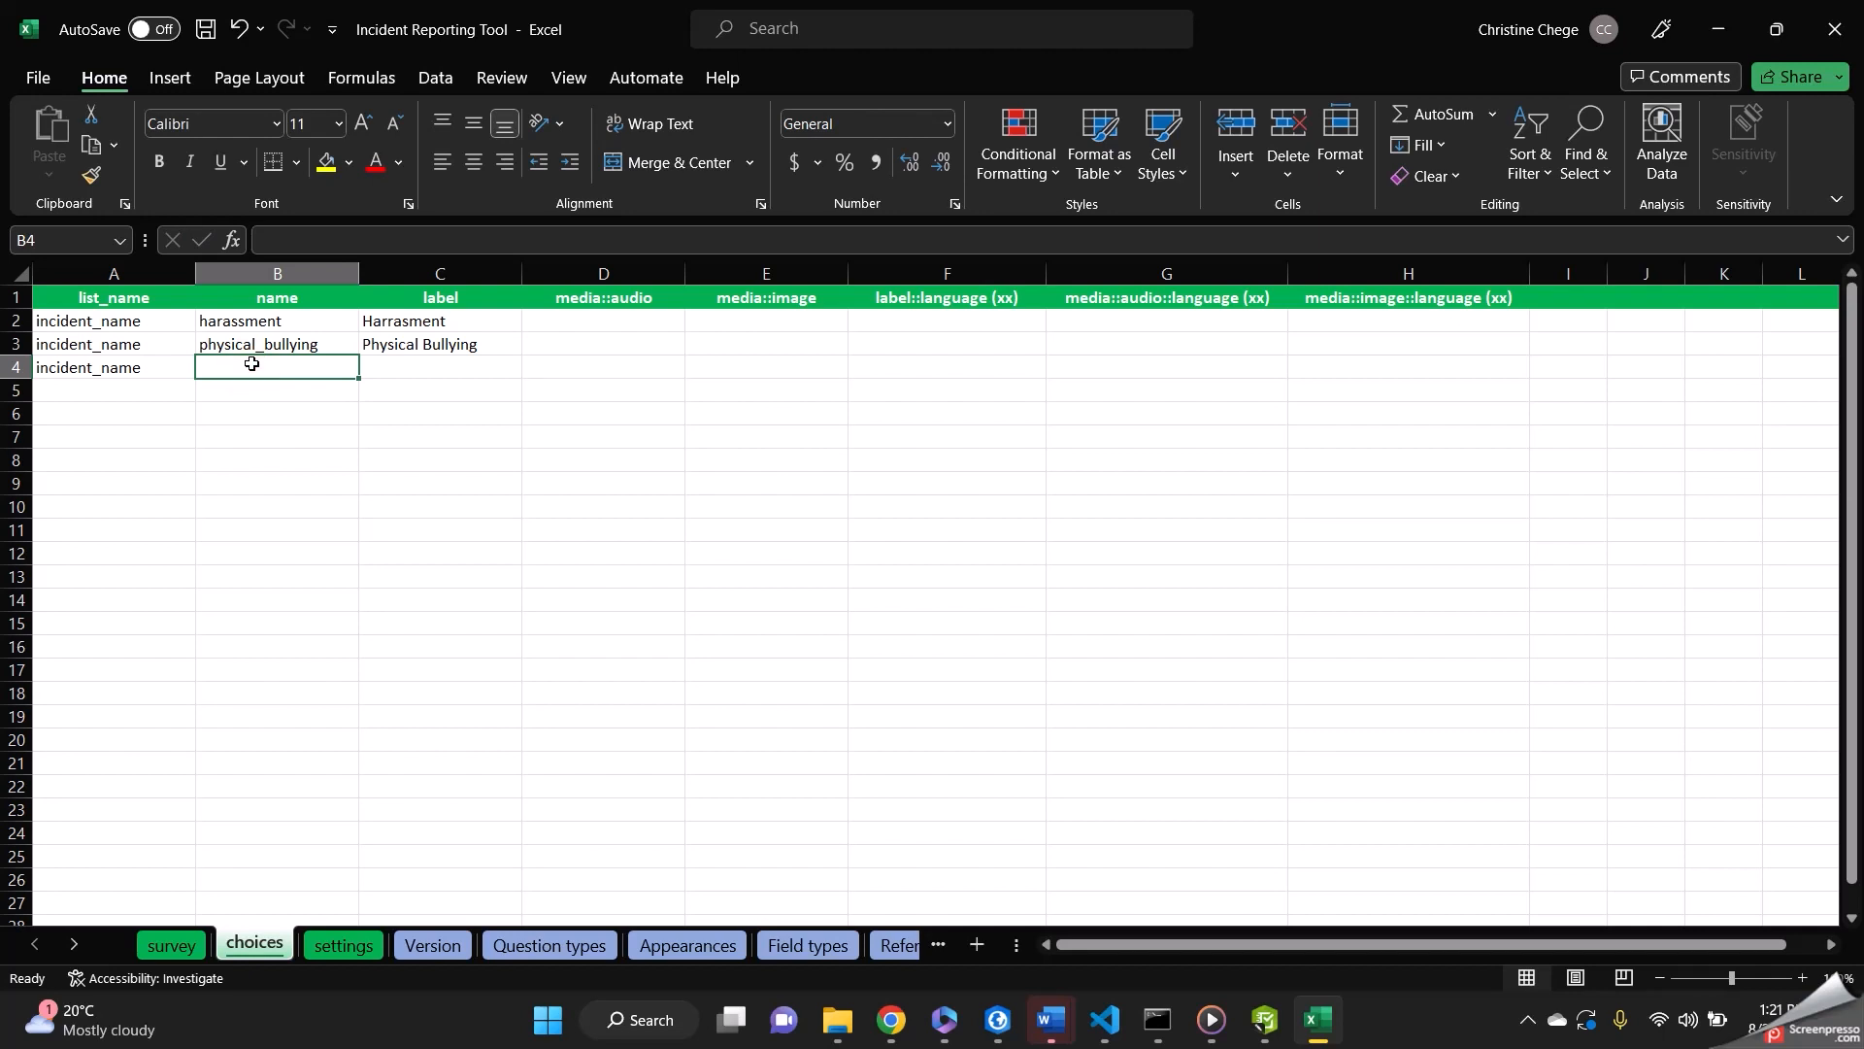
text(mental)
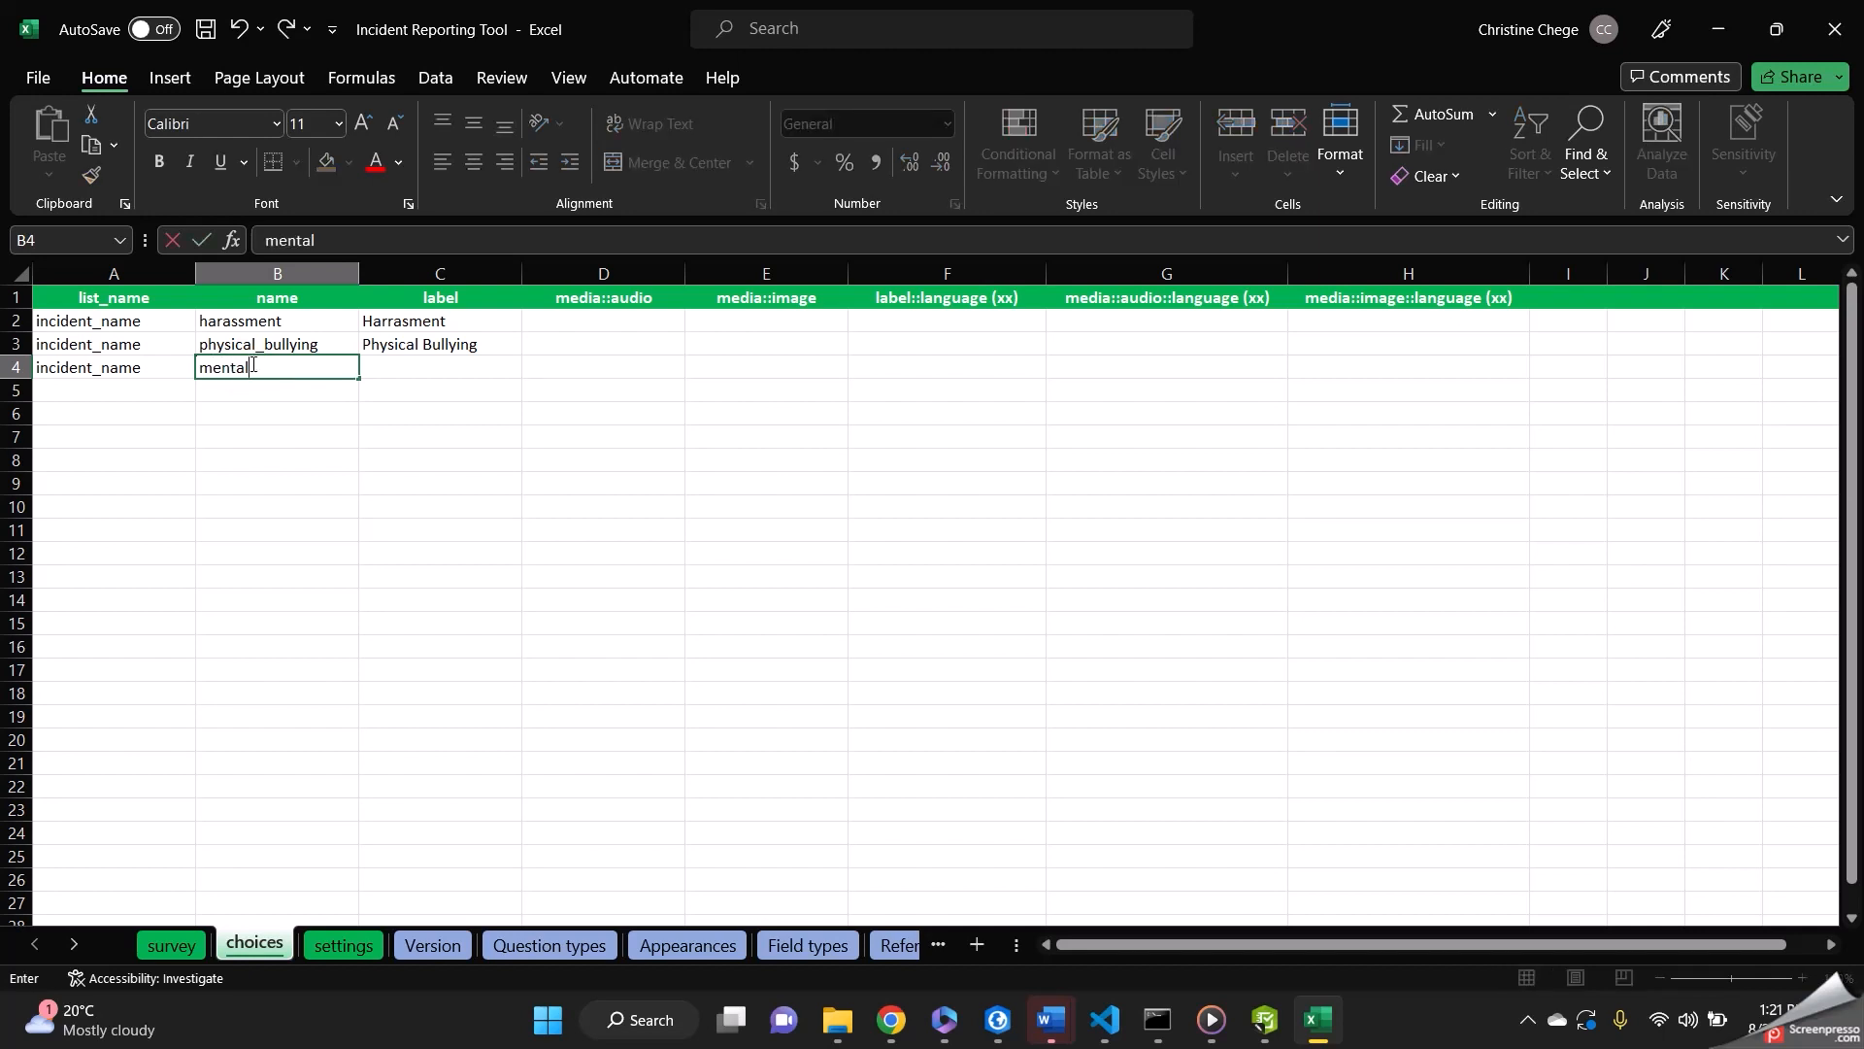
text(_healt)
key(BackSpace)
key(BackSpace)
key(BackSpace)
key(BackSpace)
key(BackSpace)
key(BackSpace)
key(BackSpace)
key(BackSpace)
key(BackSpace)
key(BackSpace)
key(BackSpace)
key(BackSpace)
key(BackSpace)
- Give the row 4 choice the name "drug_abuse" and the label "Drug Abuse"
text(drug_abuse)
click(490, 362)
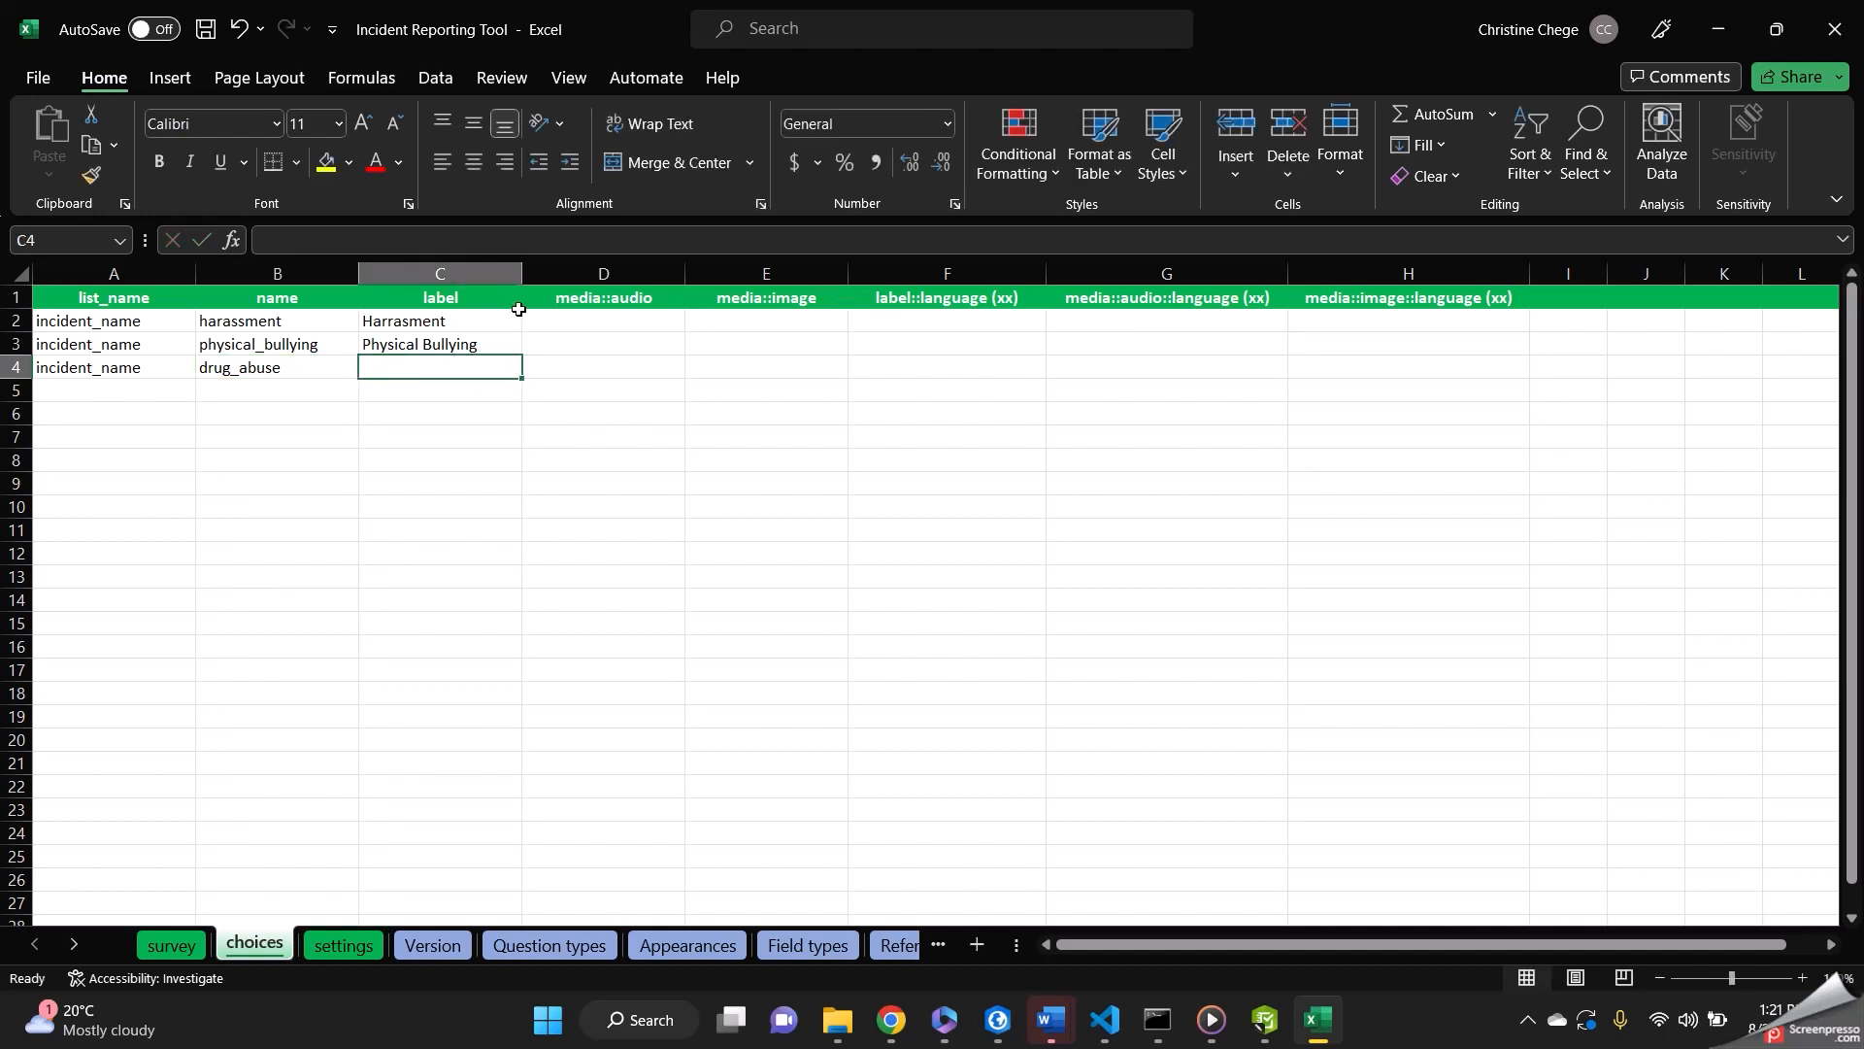
text(Drug)
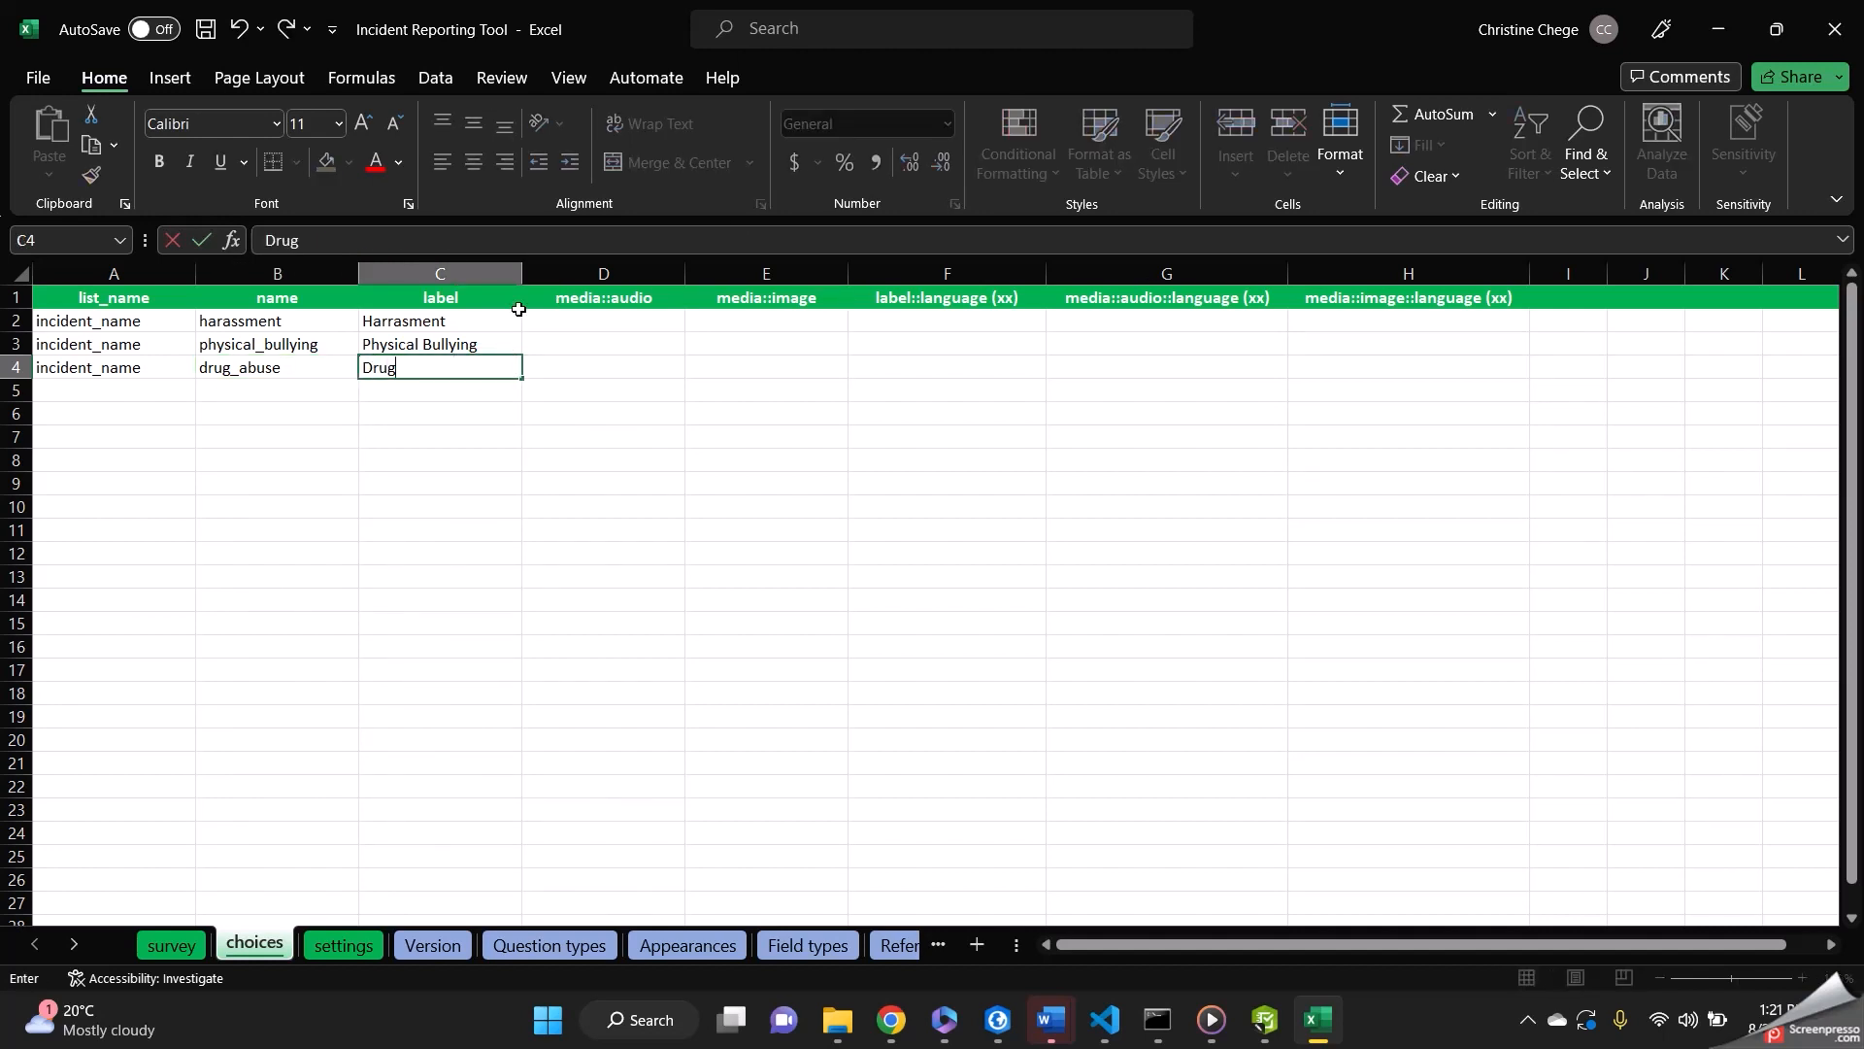
text( Abuse)
- Set the question type in cell A3 of the survey sheet to "select_one reported", based on the select_one list_name option
click(172, 945)
click(61, 346)
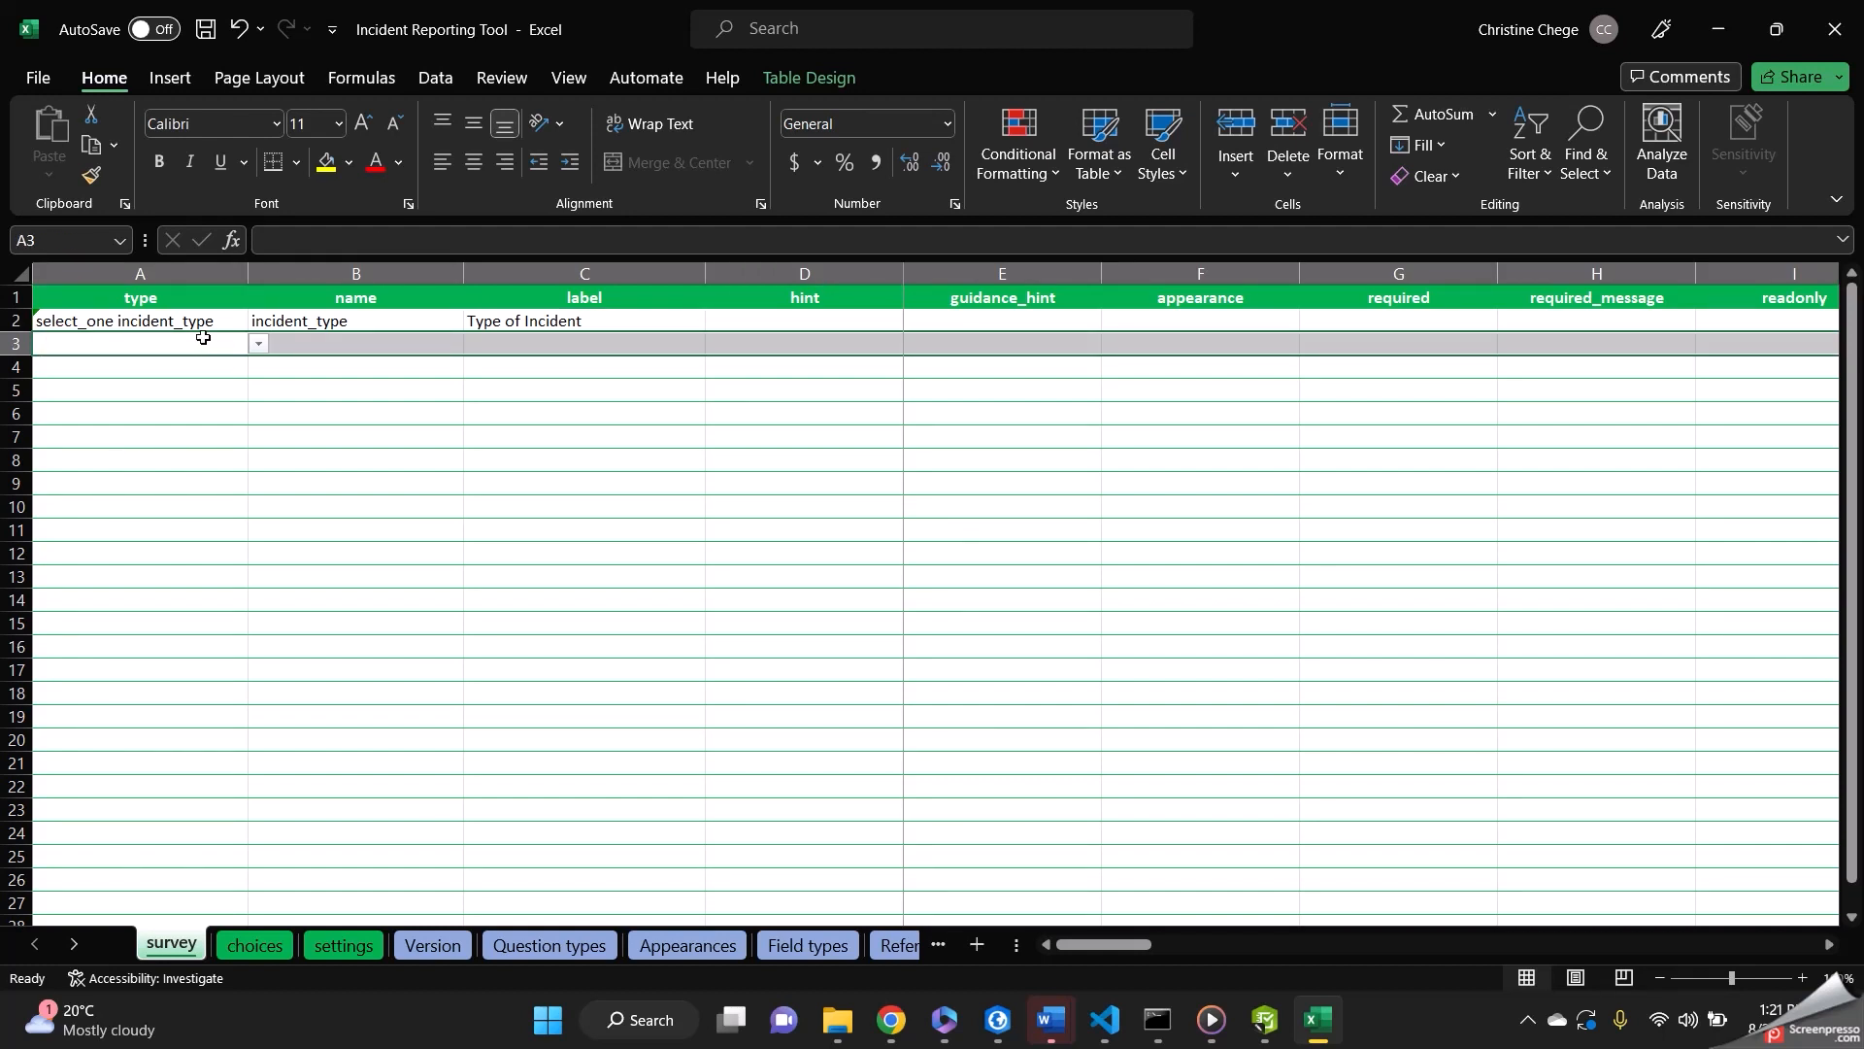
click(257, 344)
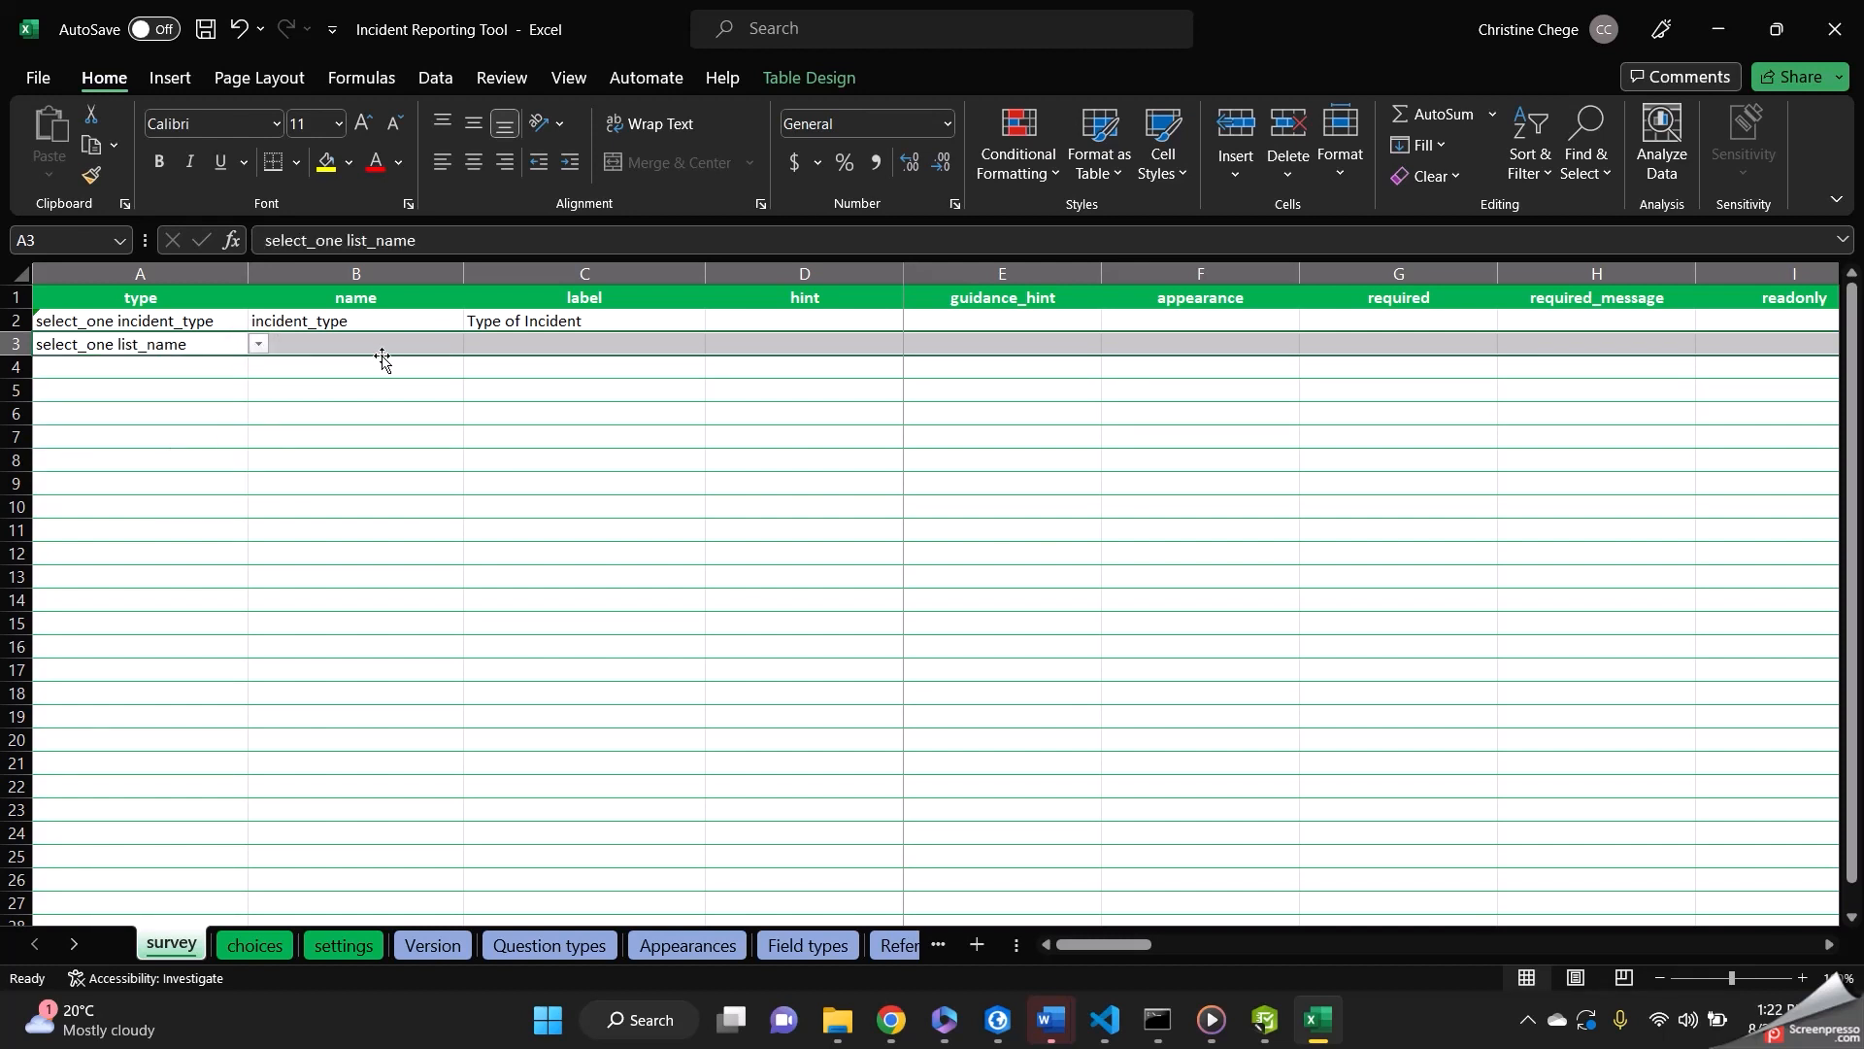
click(187, 341)
double_click(187, 342)
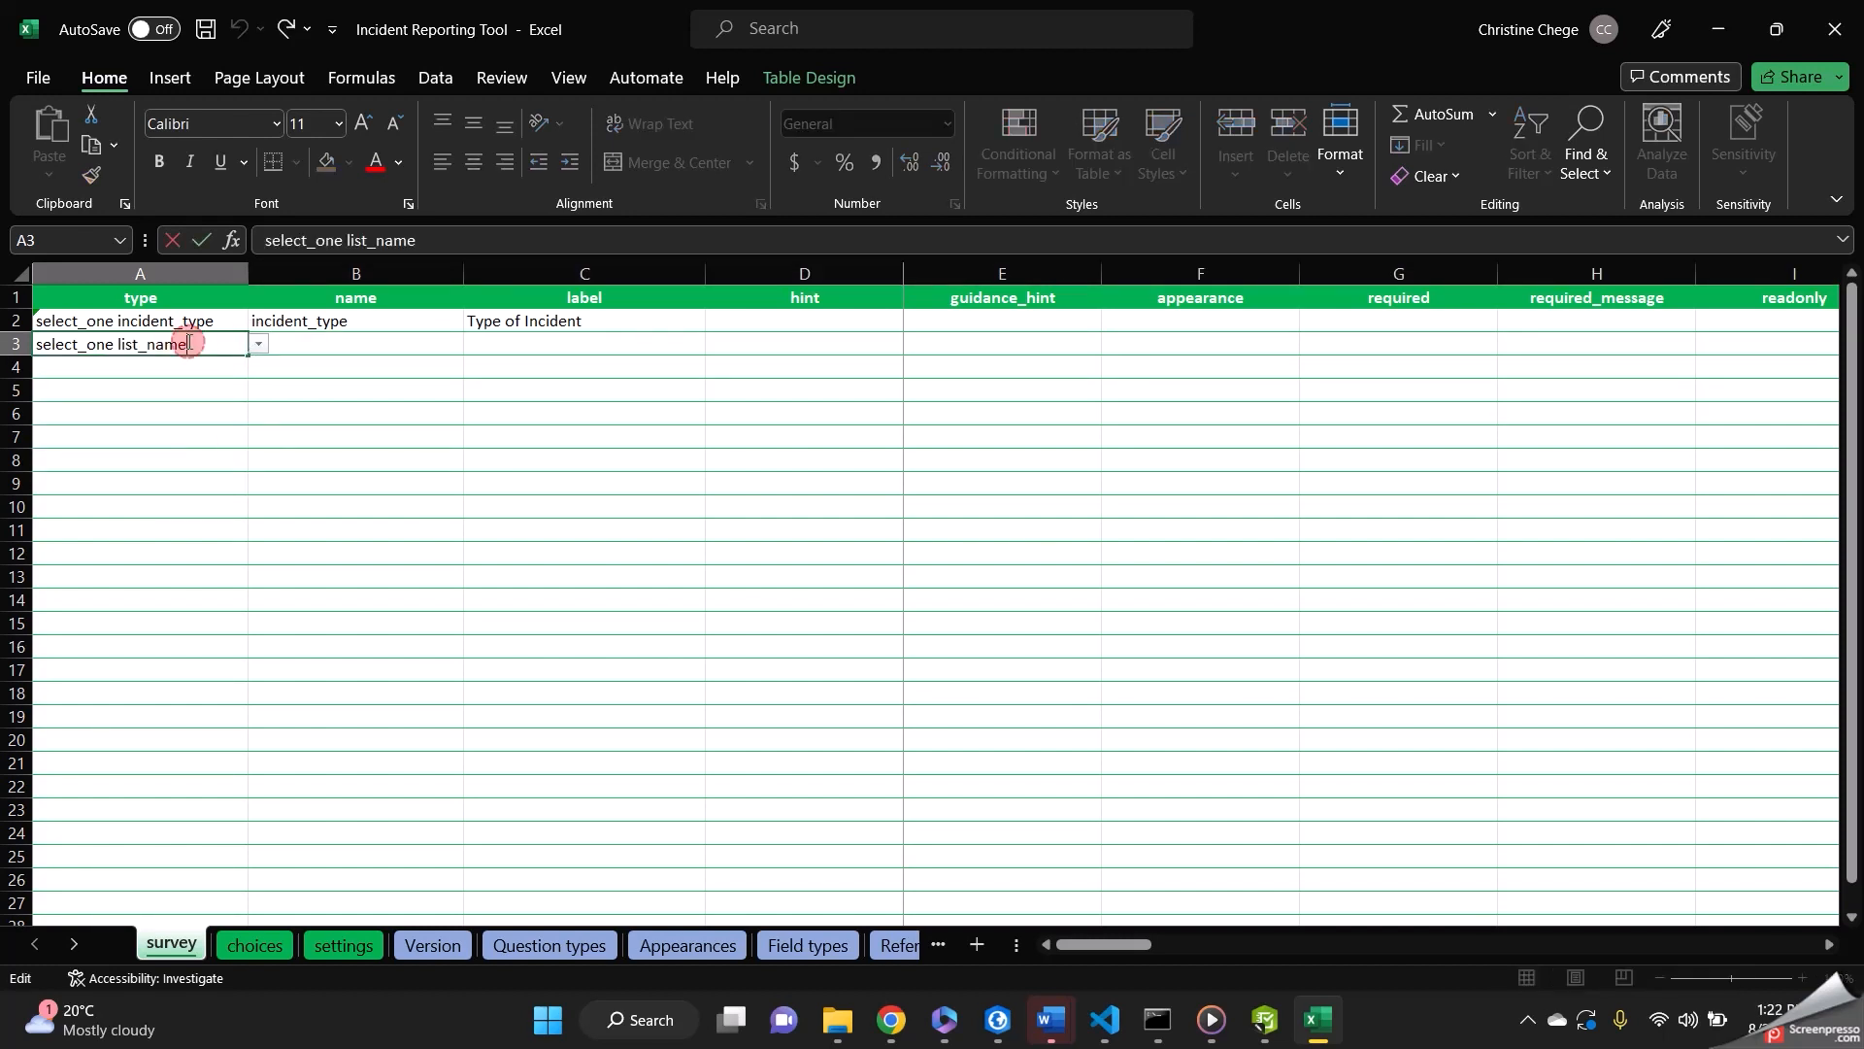
key(BackSpace)
key(BackSpace)
key(BackSpace)
key(BackSpace)
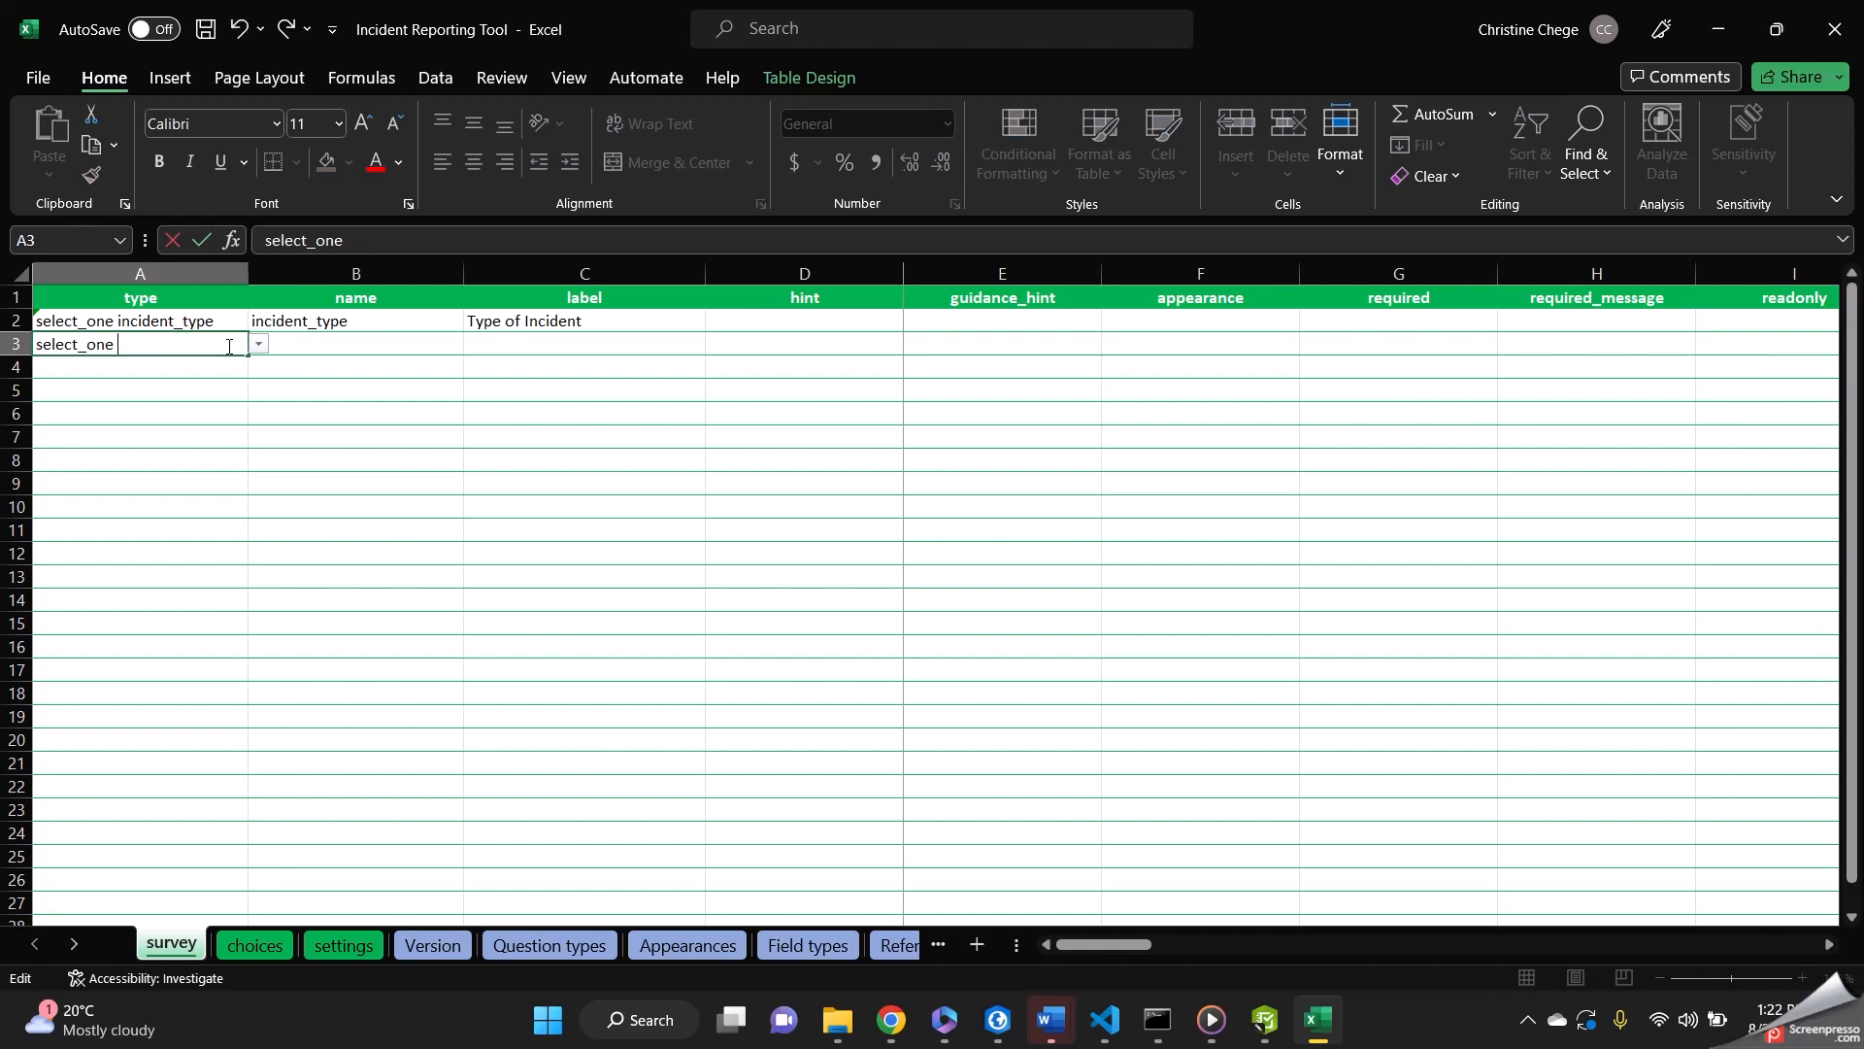
text(reported)
- Give the row 3 question the name "reported" and the label "Have you reported this to anyone"
click(354, 341)
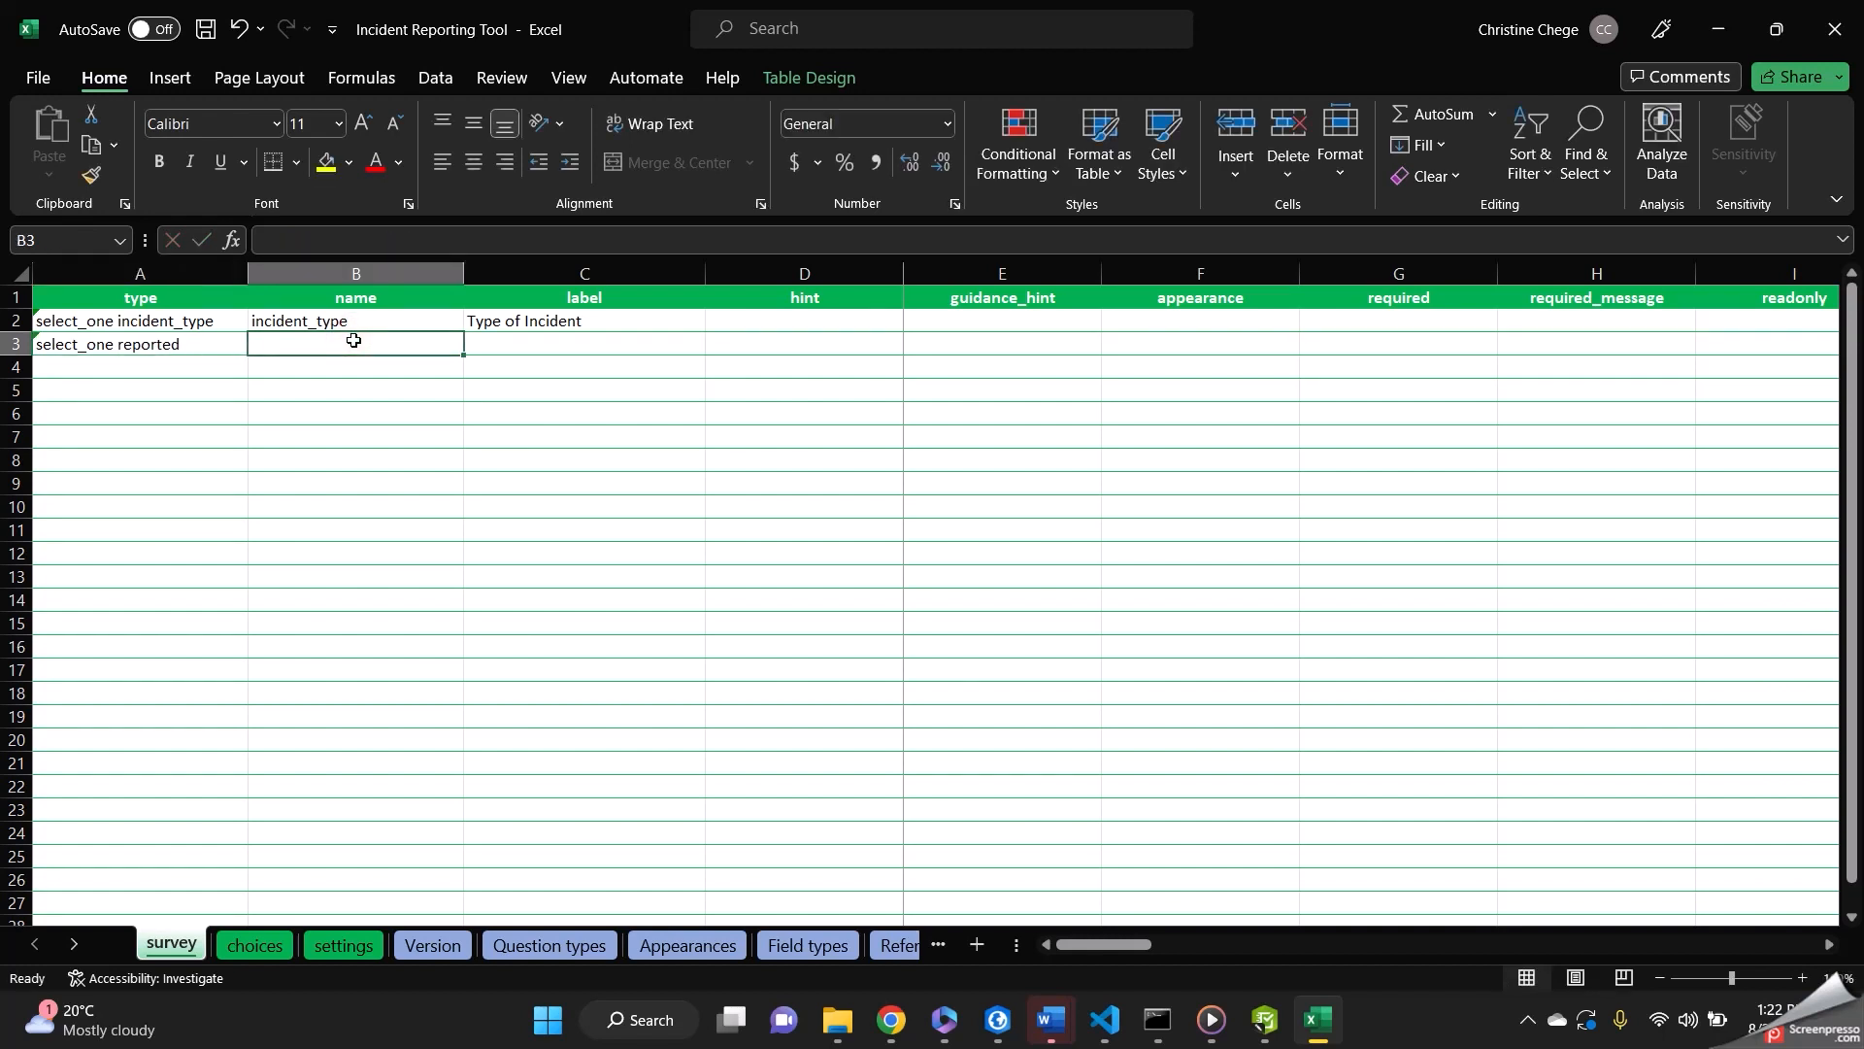
text(reported)
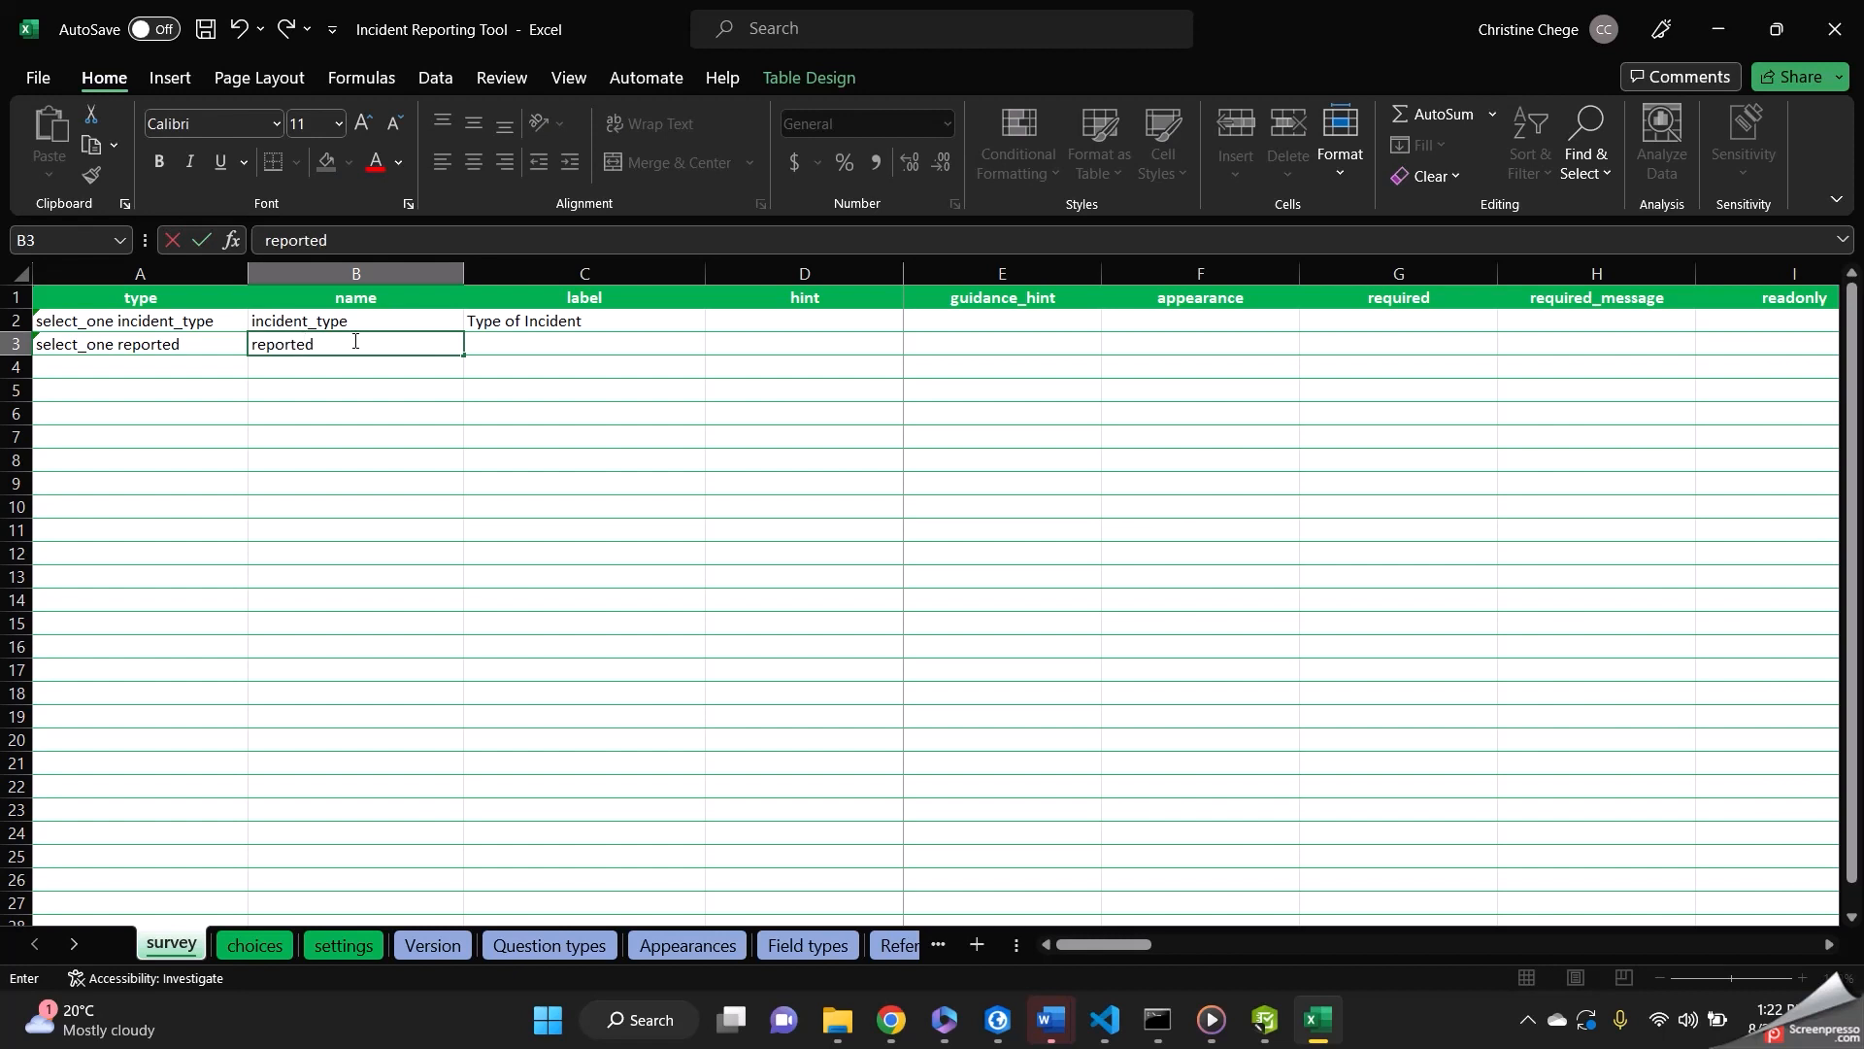
click(530, 341)
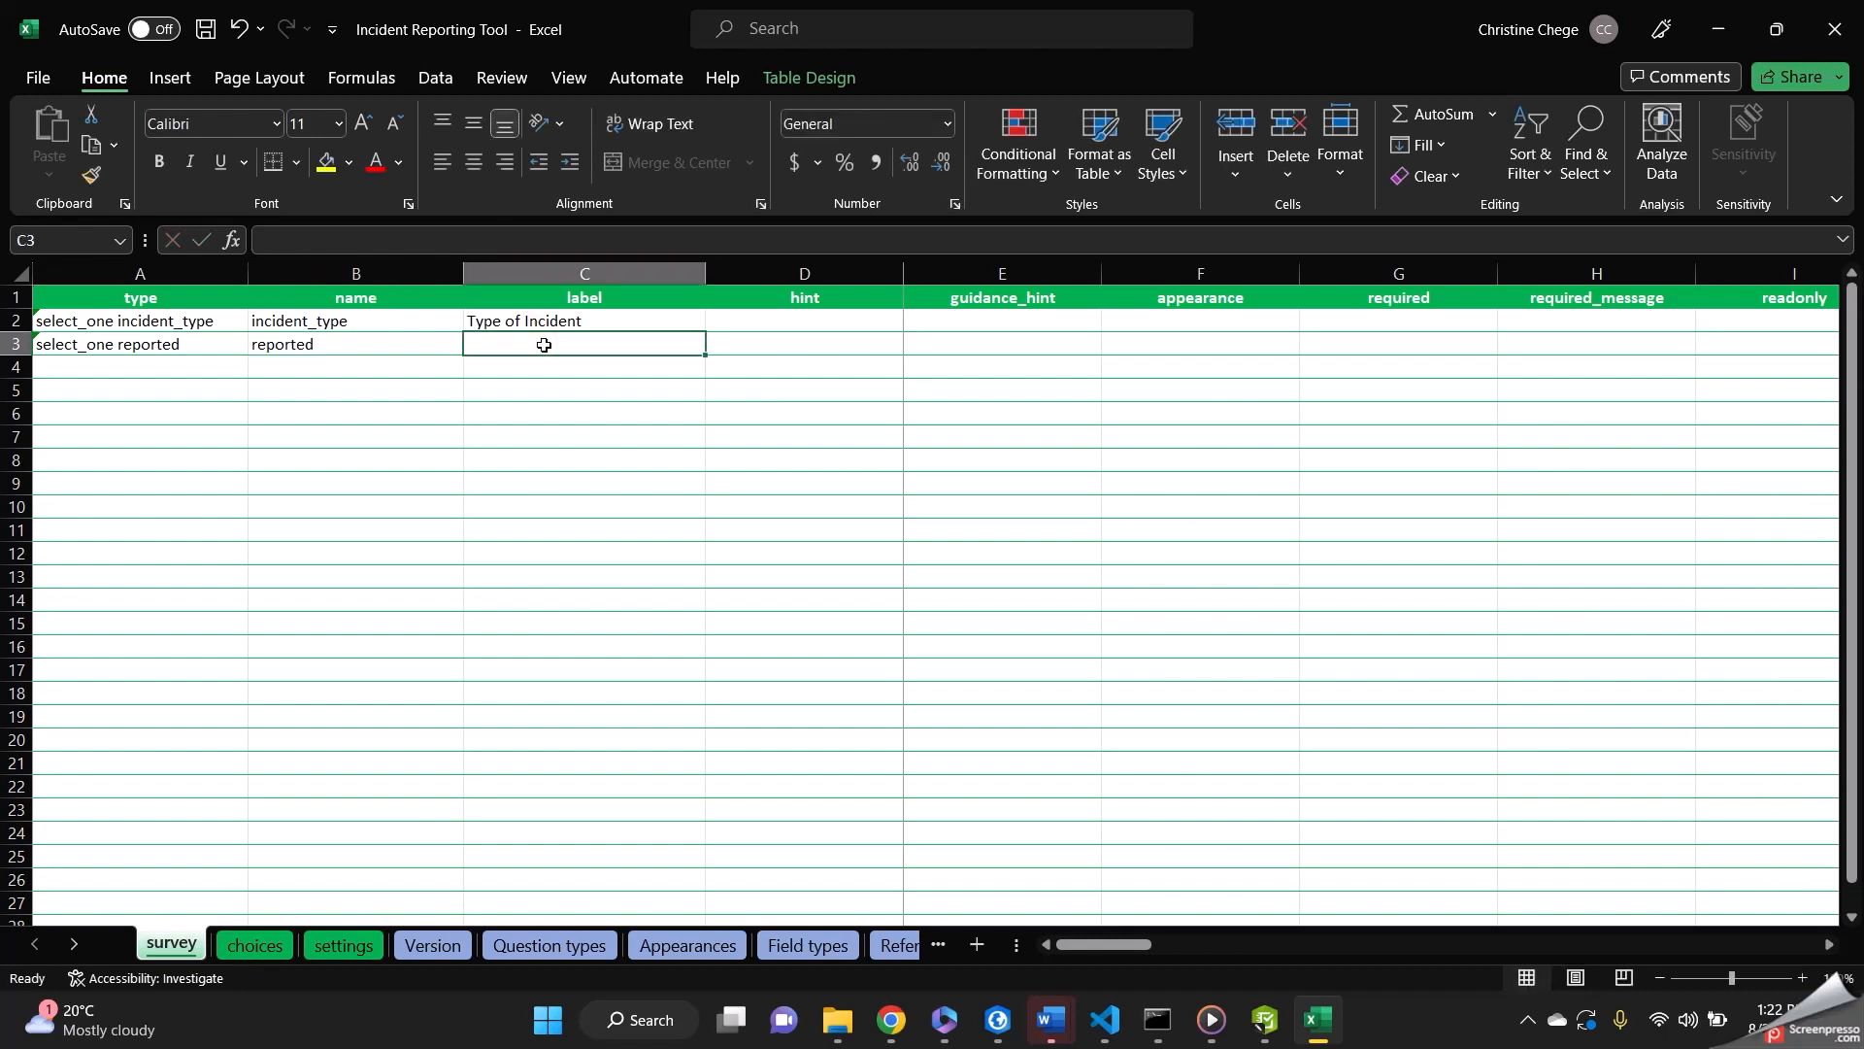
text(Have yo)
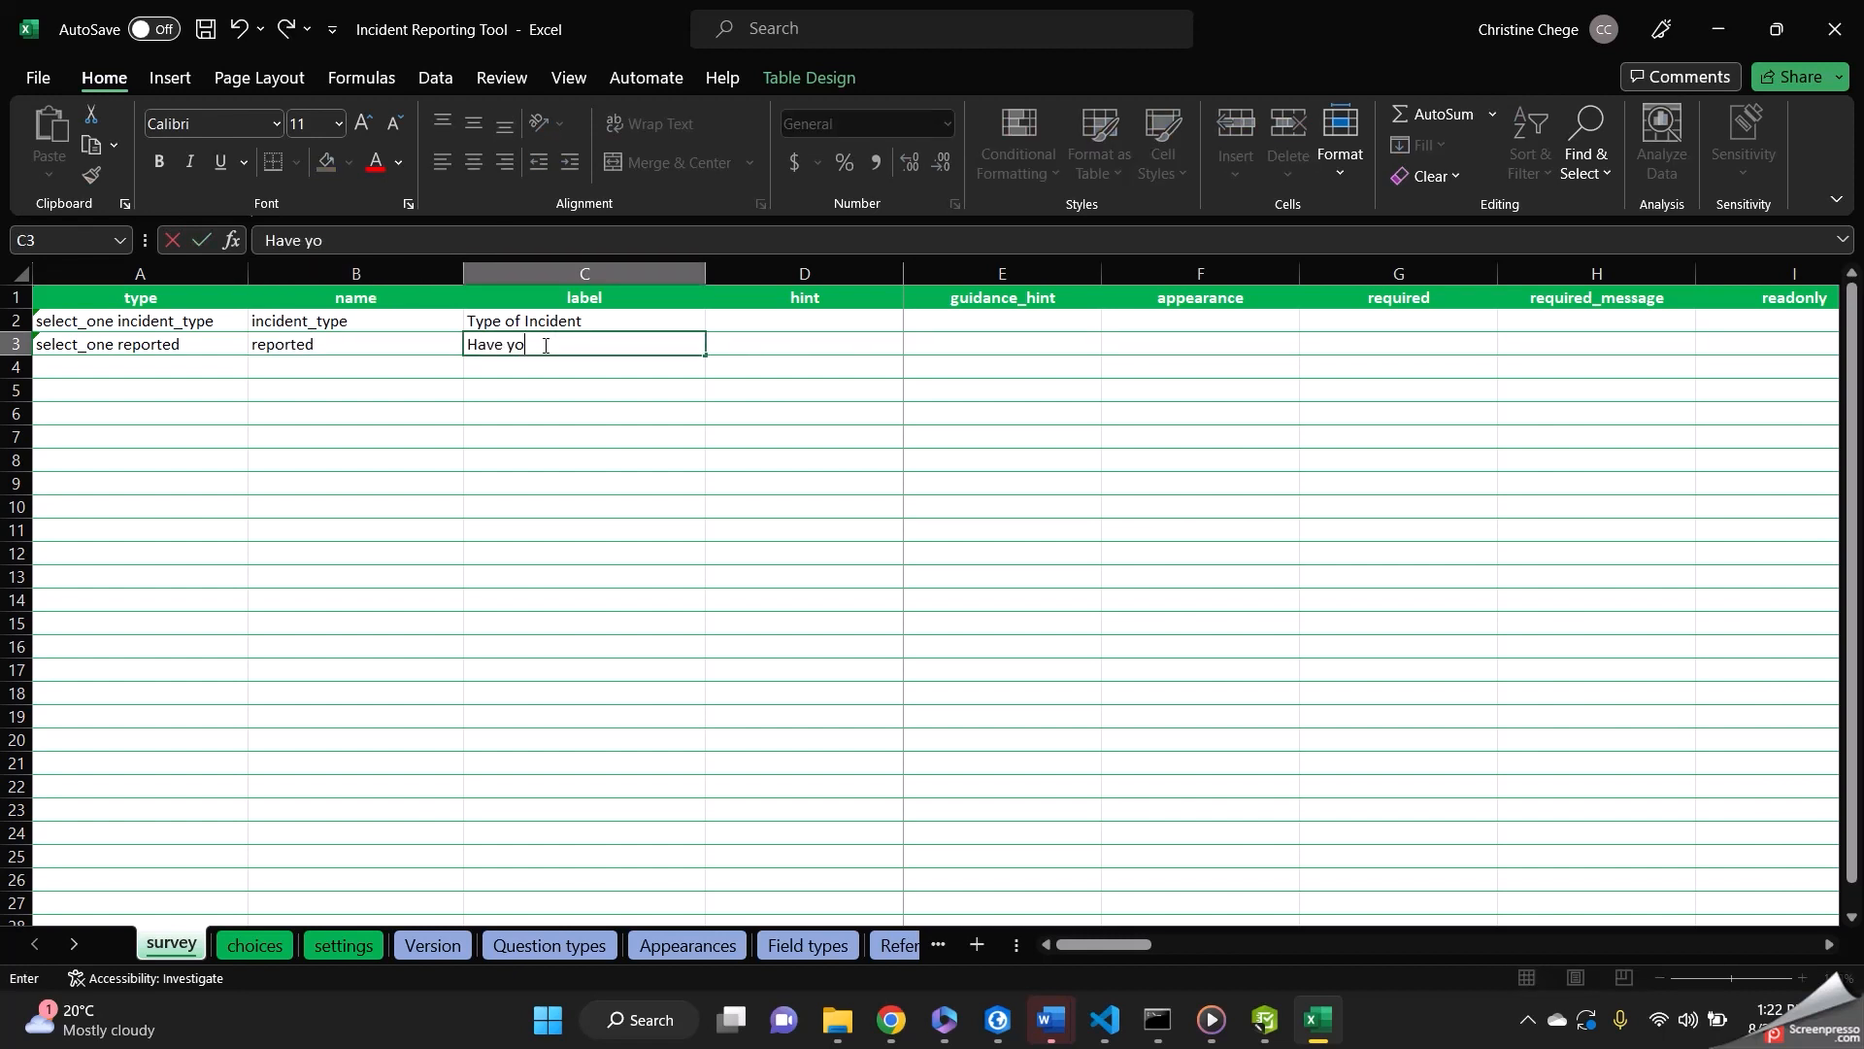
text(u reported this)
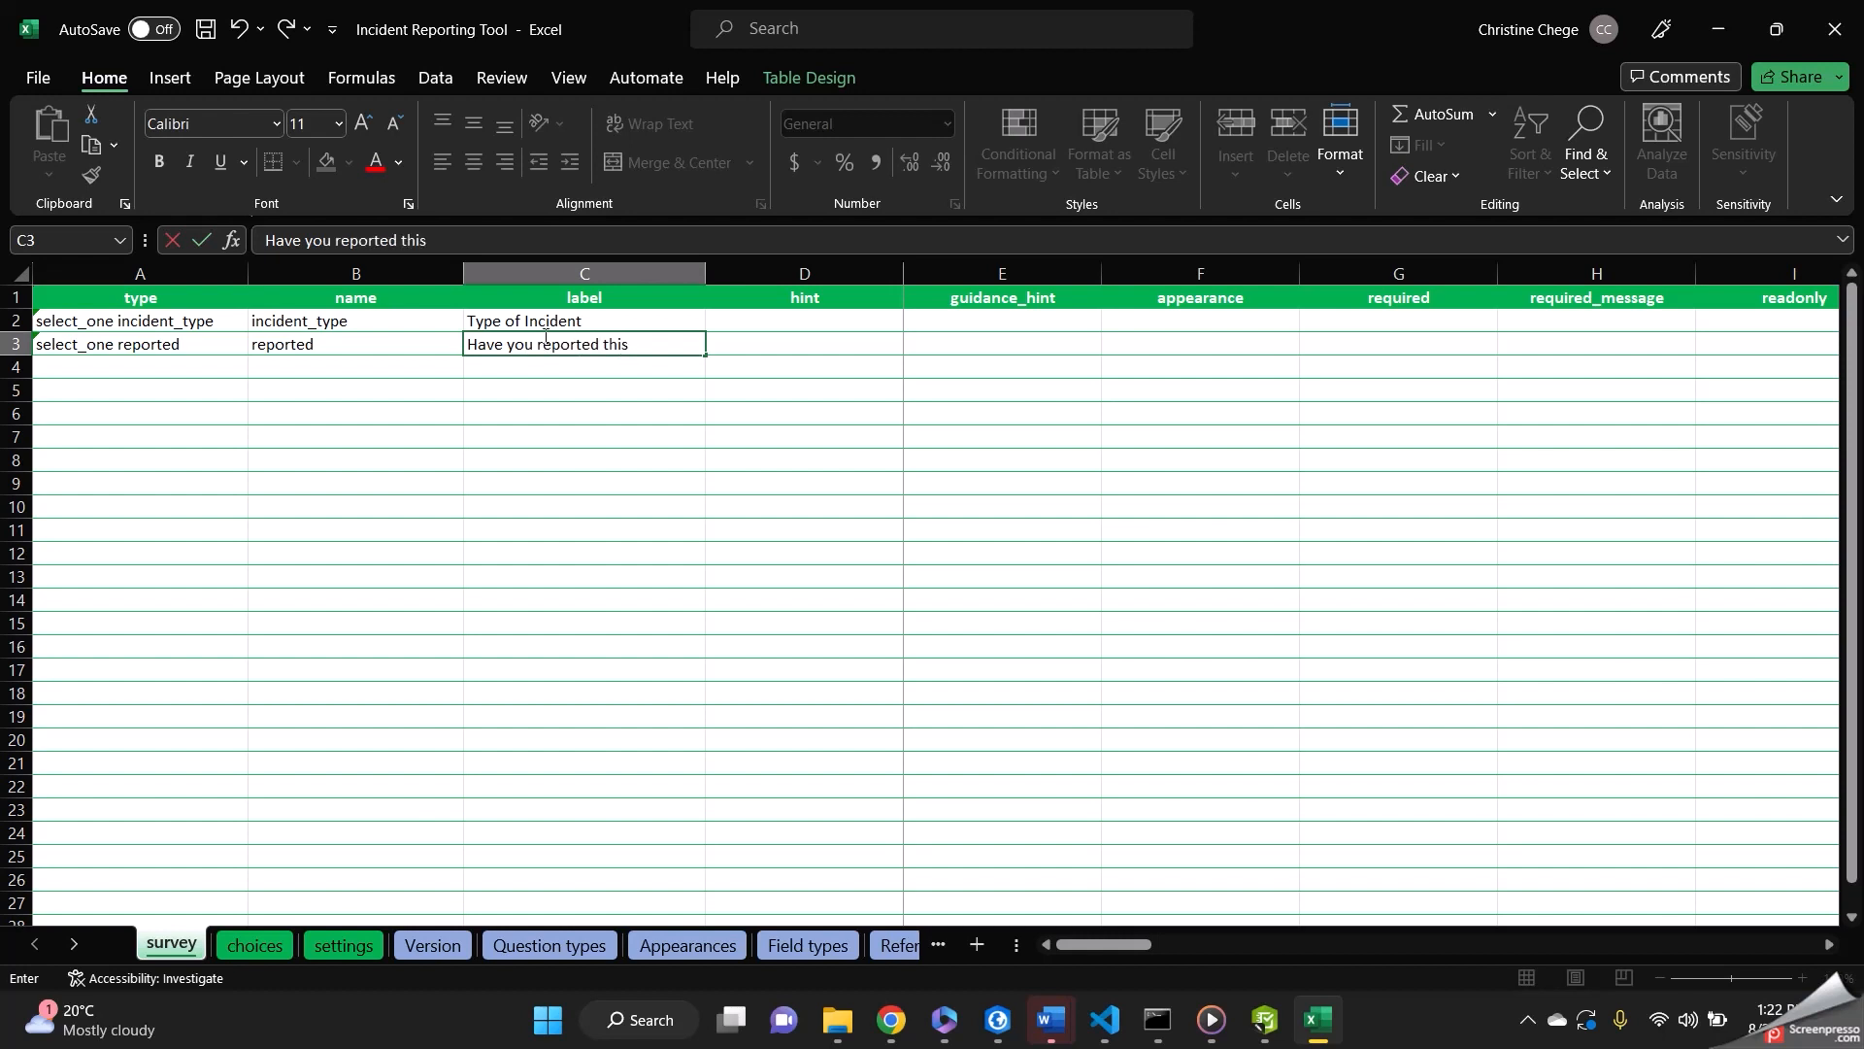
text( to anyone)
- Fill row 6 of the choices sheet with list_name "reported", name "yes" and label "Yes"
click(251, 943)
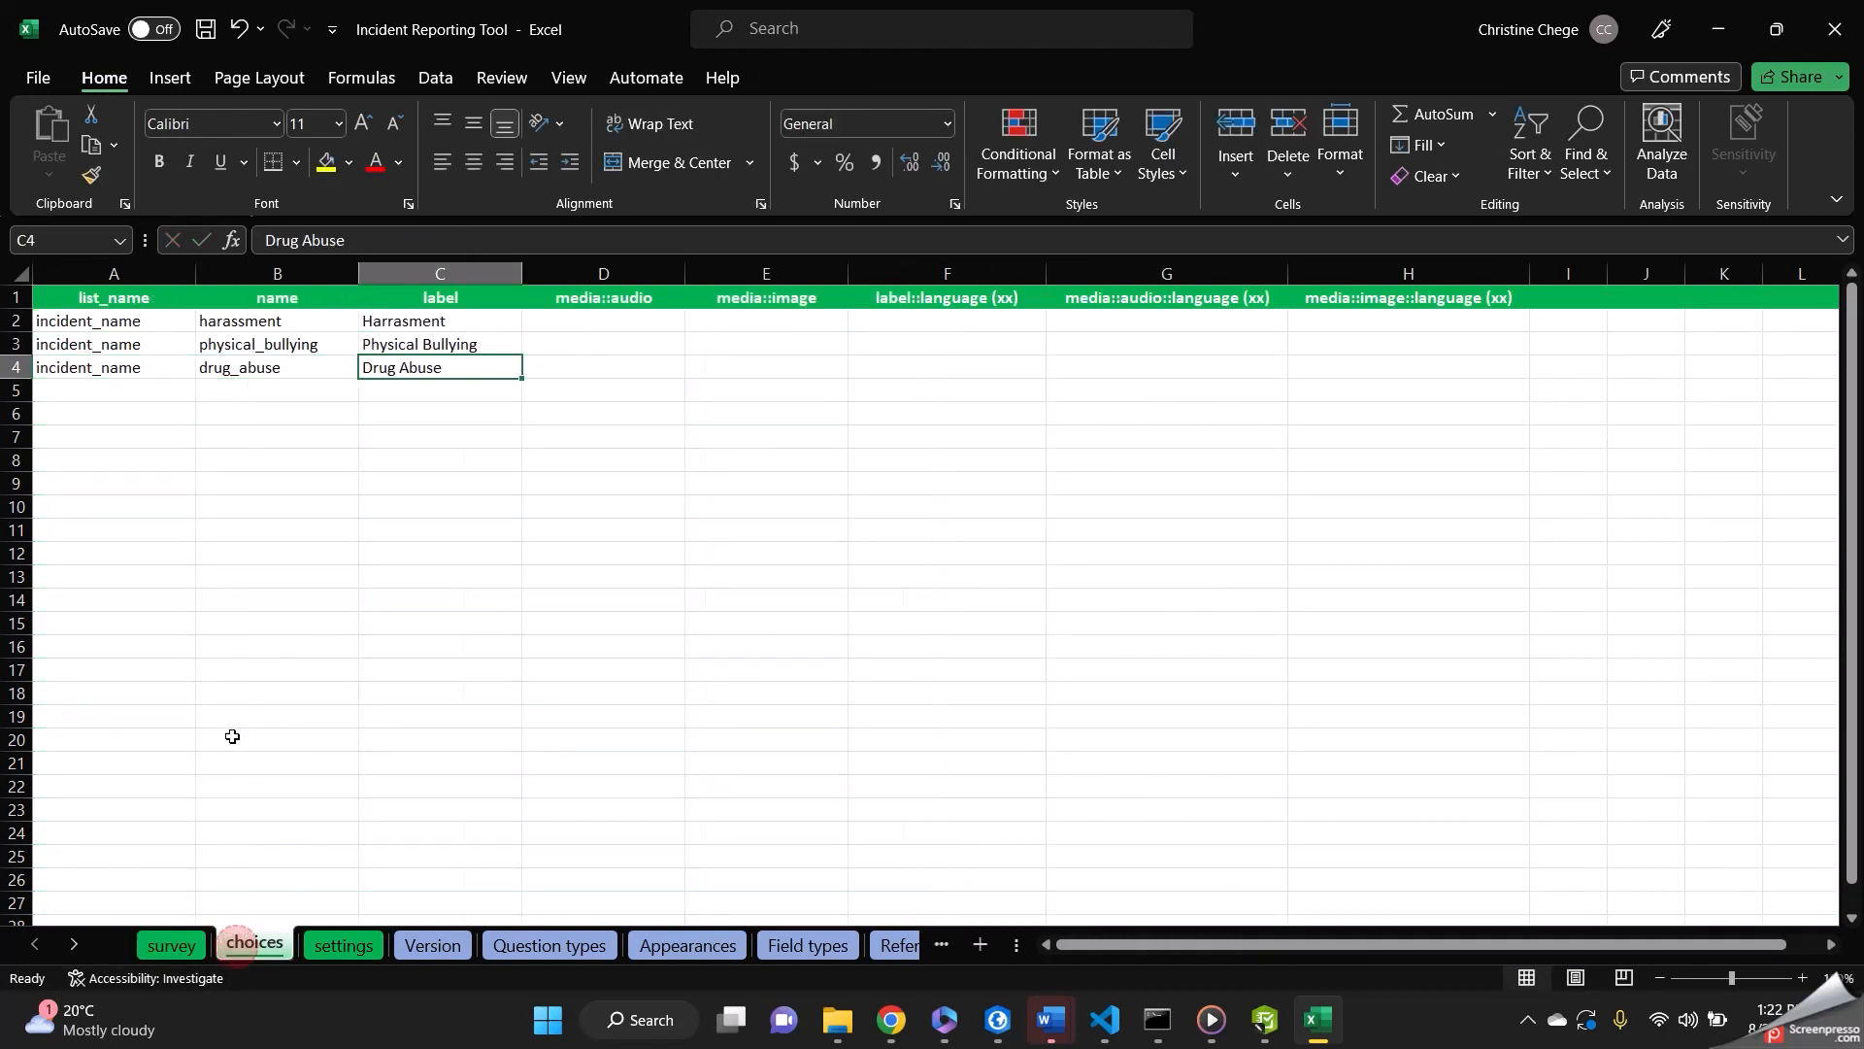
click(75, 414)
text(re)
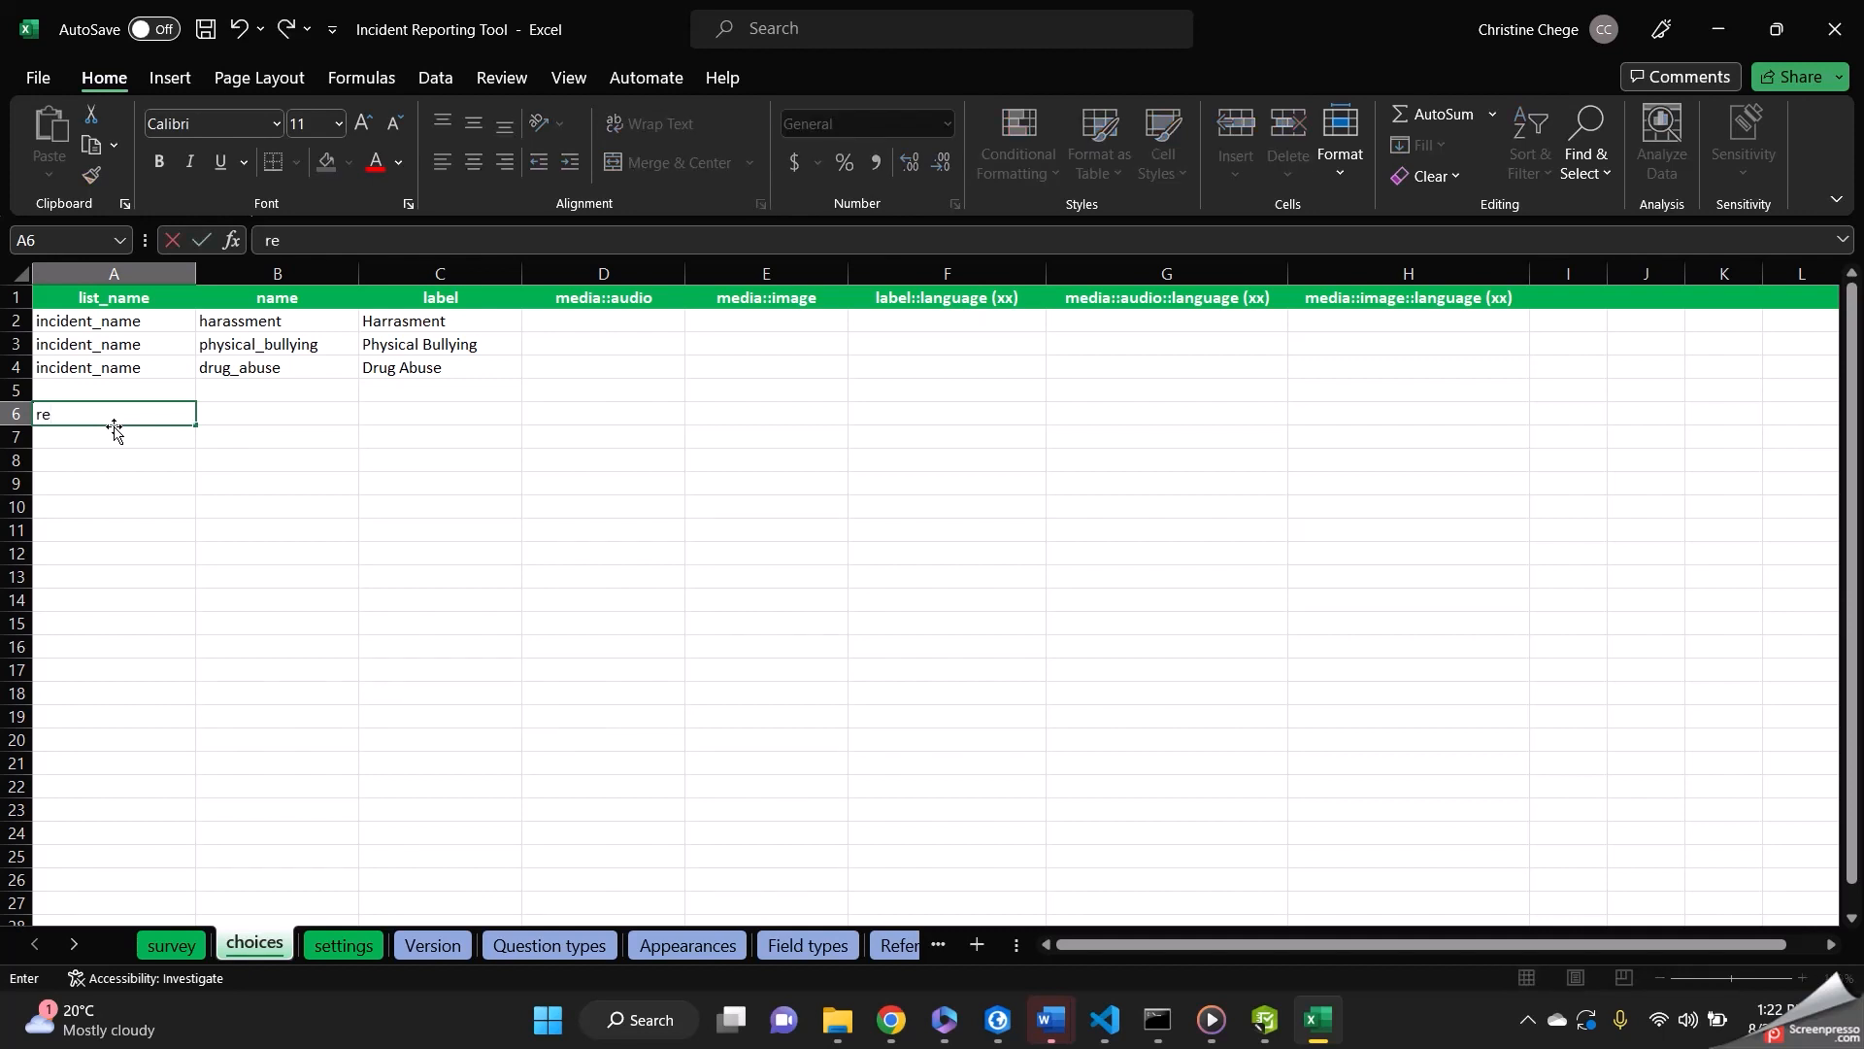
text(ported)
click(269, 407)
text(yes)
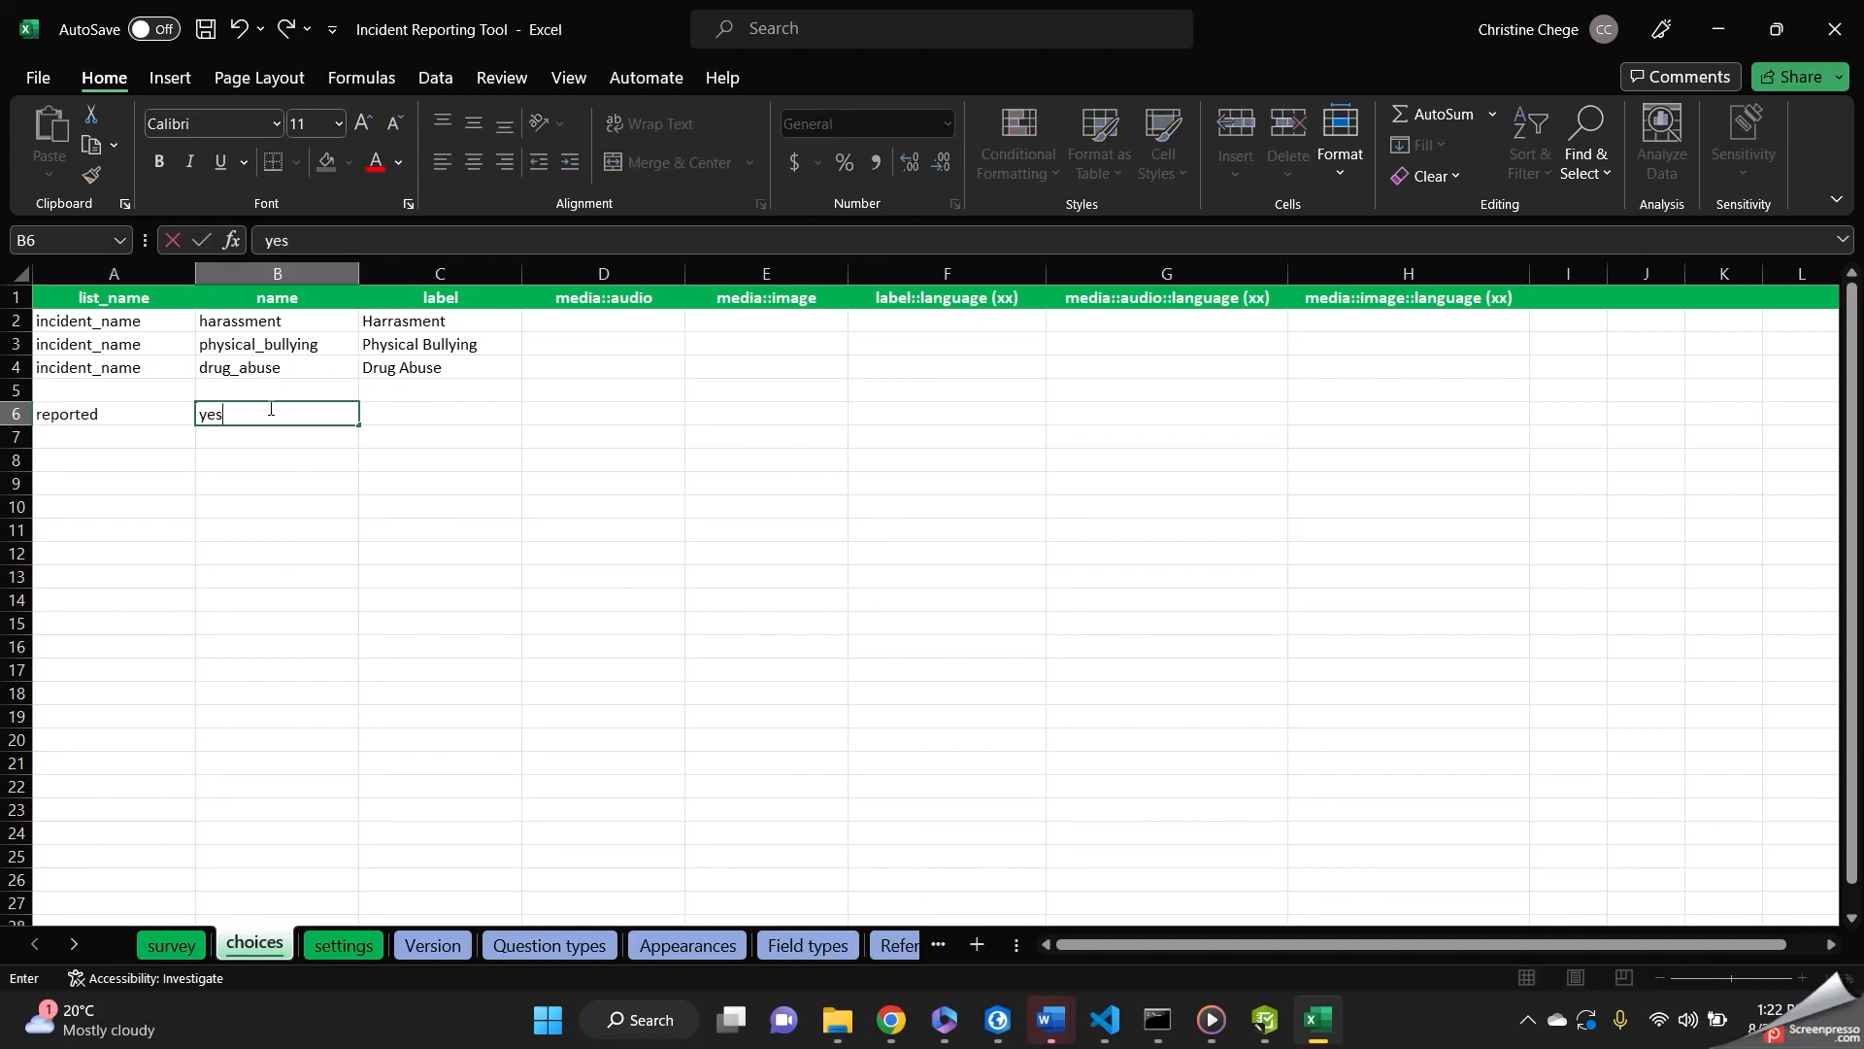
key(Tab)
text(Ye)
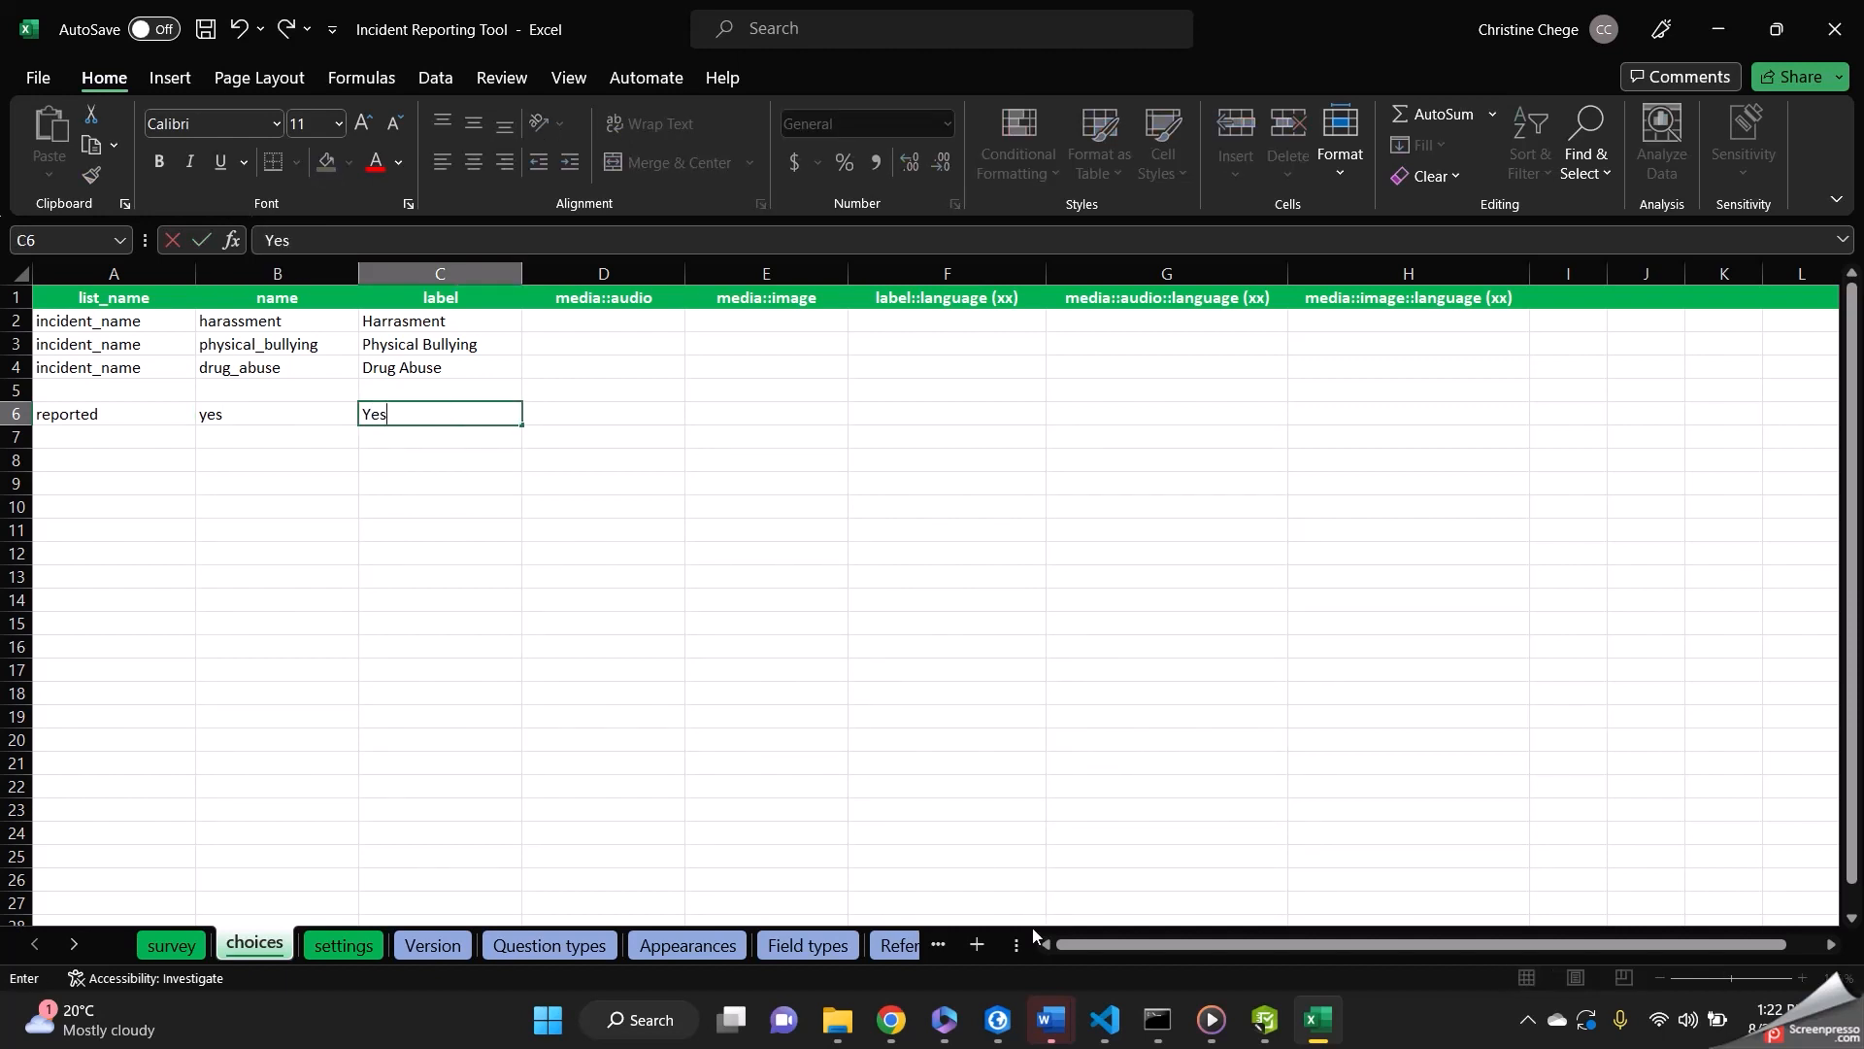
- Fill row 7 of the choices sheet with list_name "reported", name "no" and label "No"
click(79, 442)
text(re)
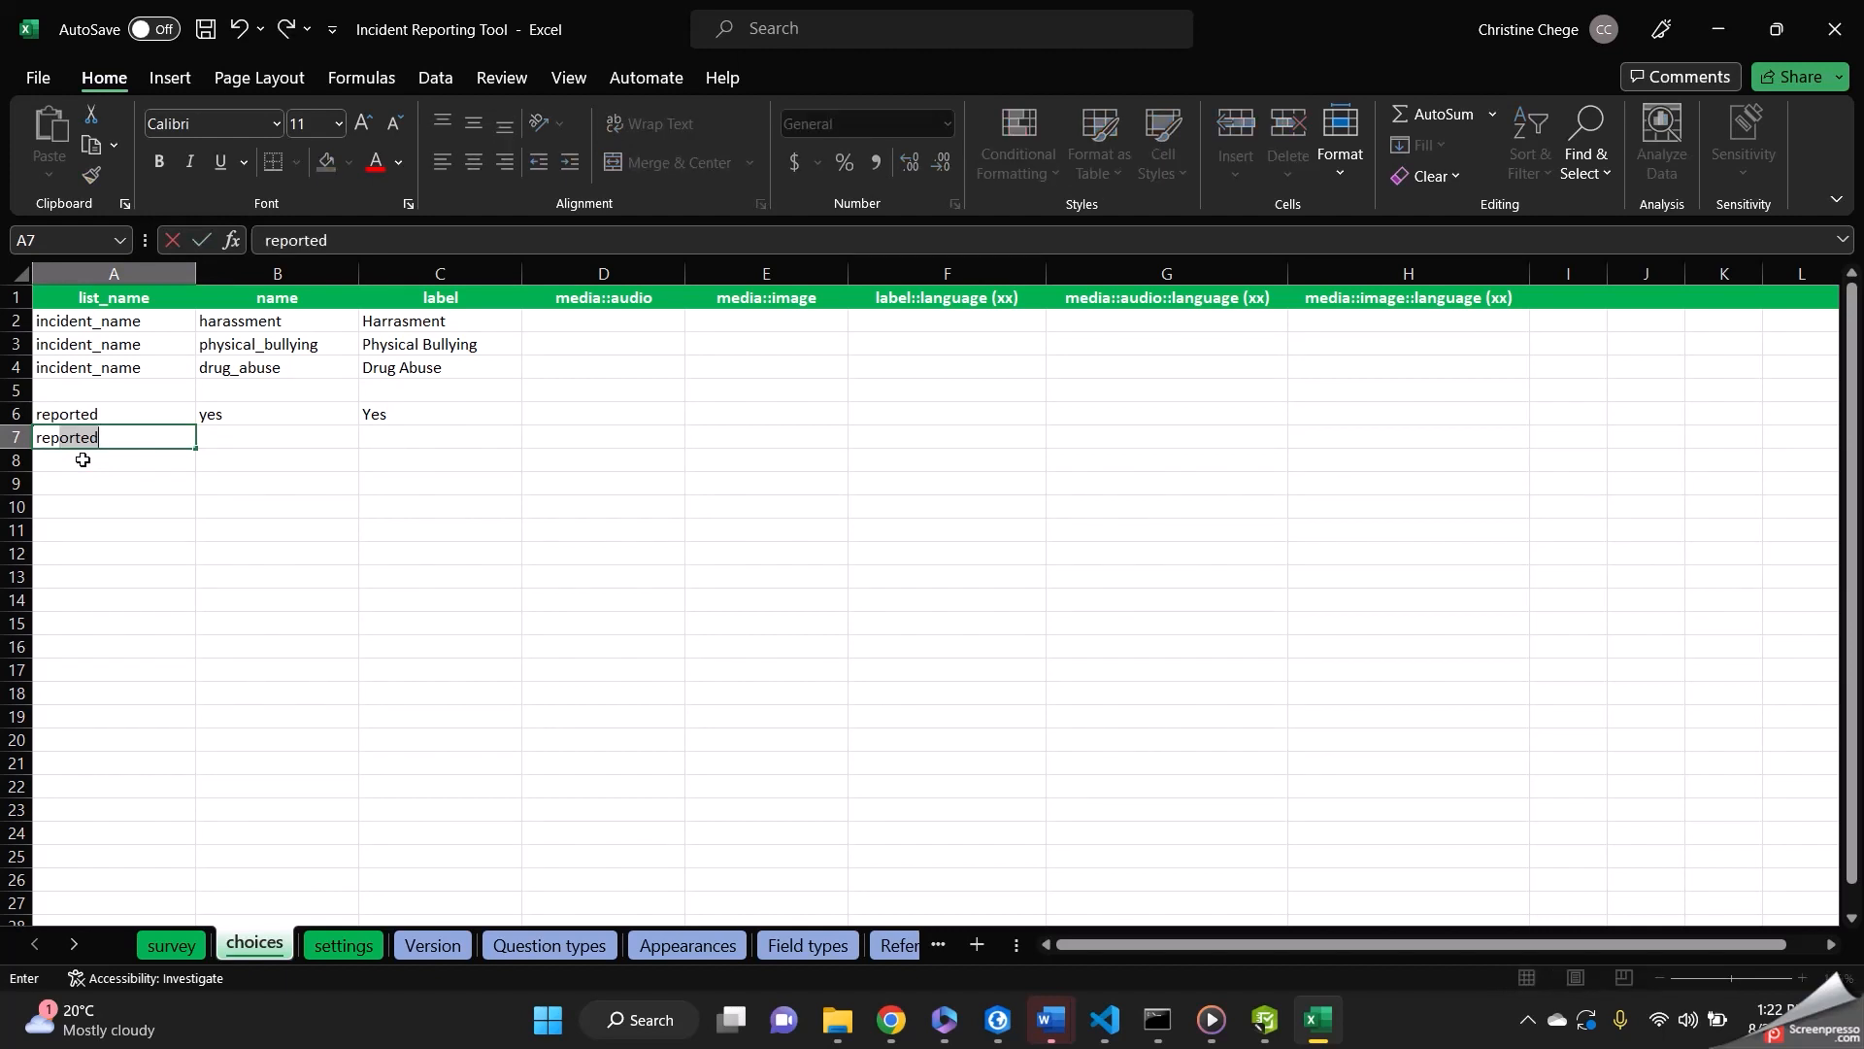
text(p)
key(Tab)
text(no)
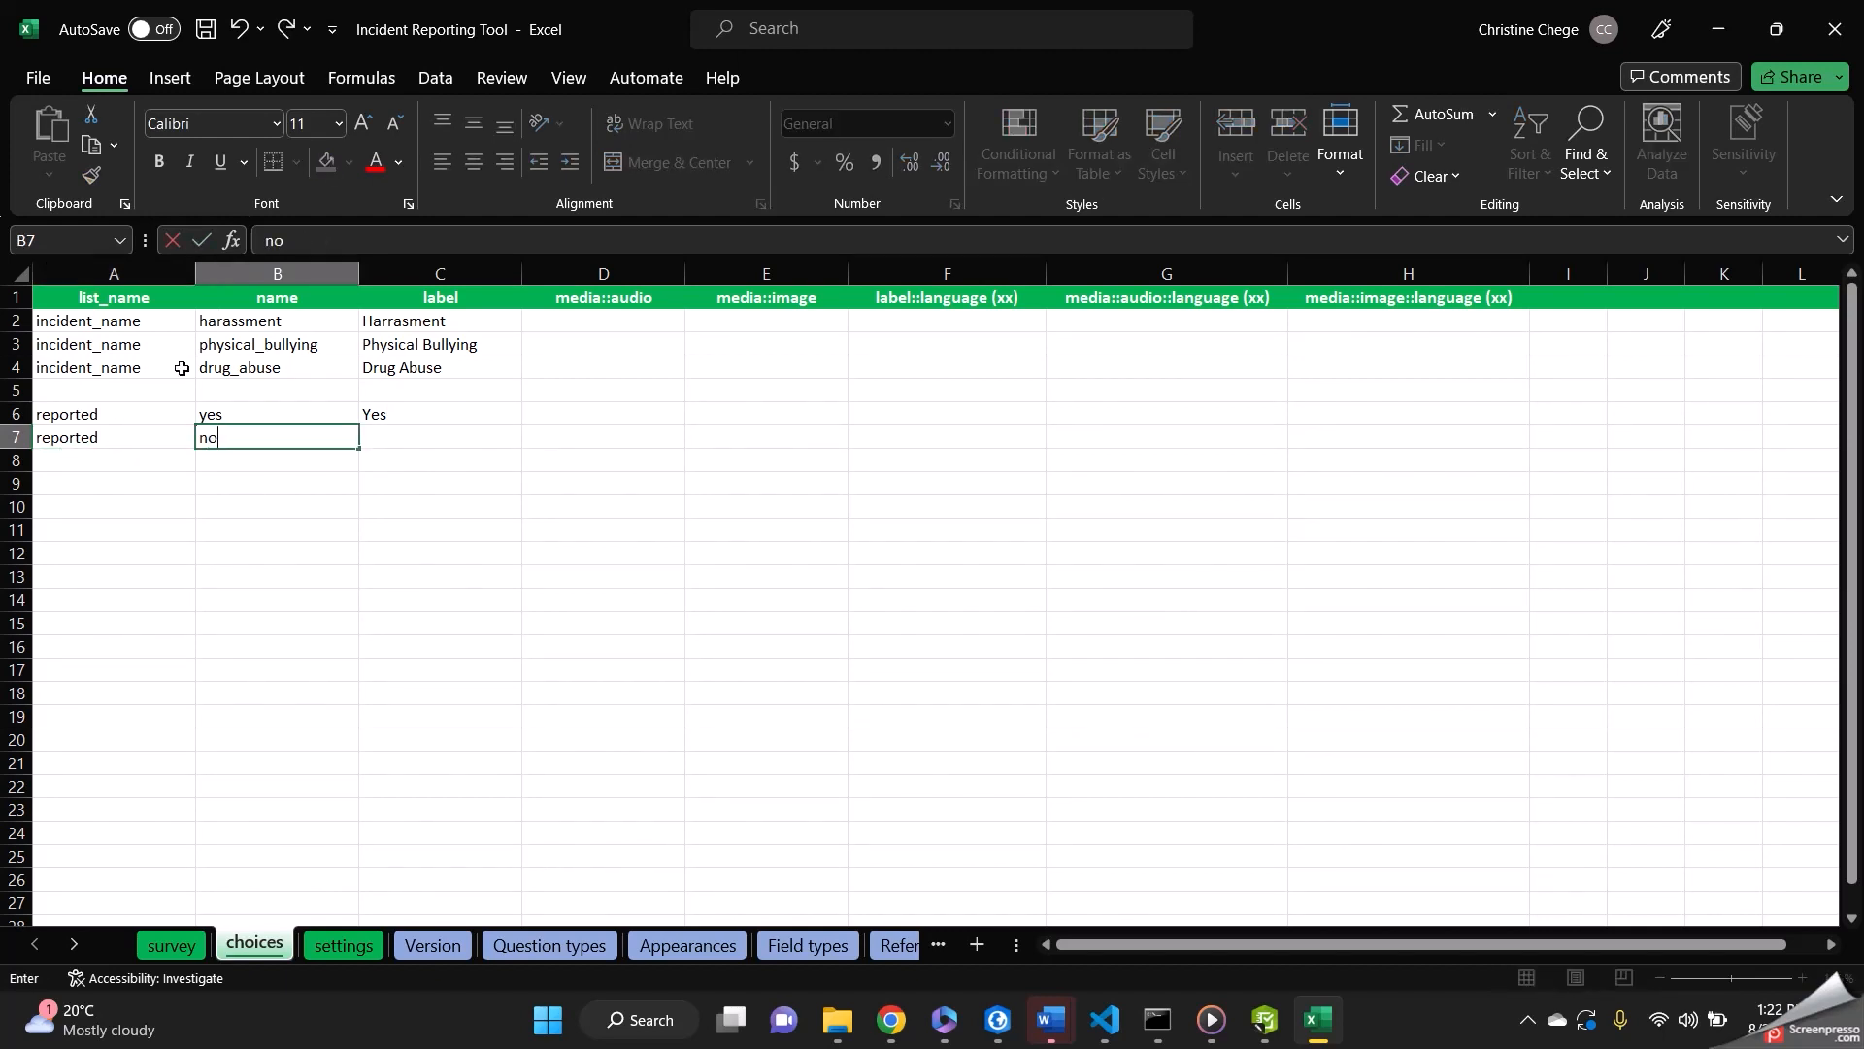
click(416, 441)
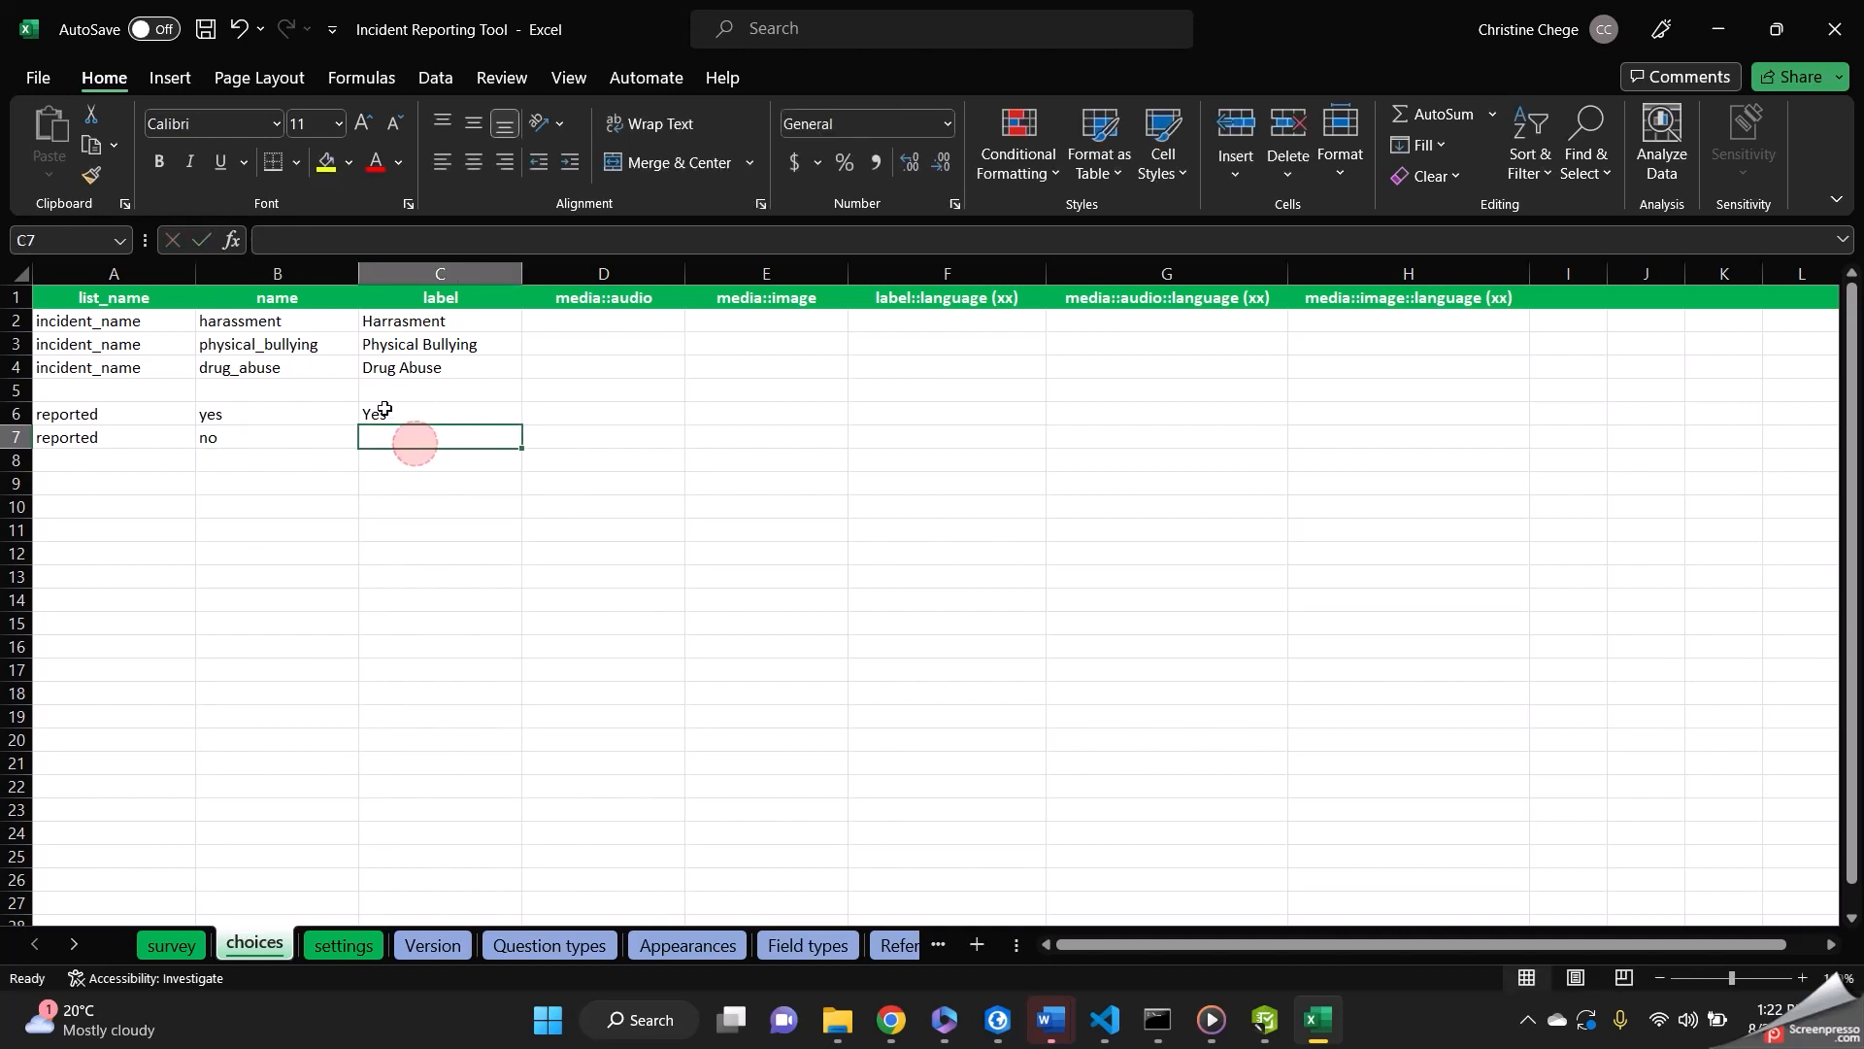
text(N)
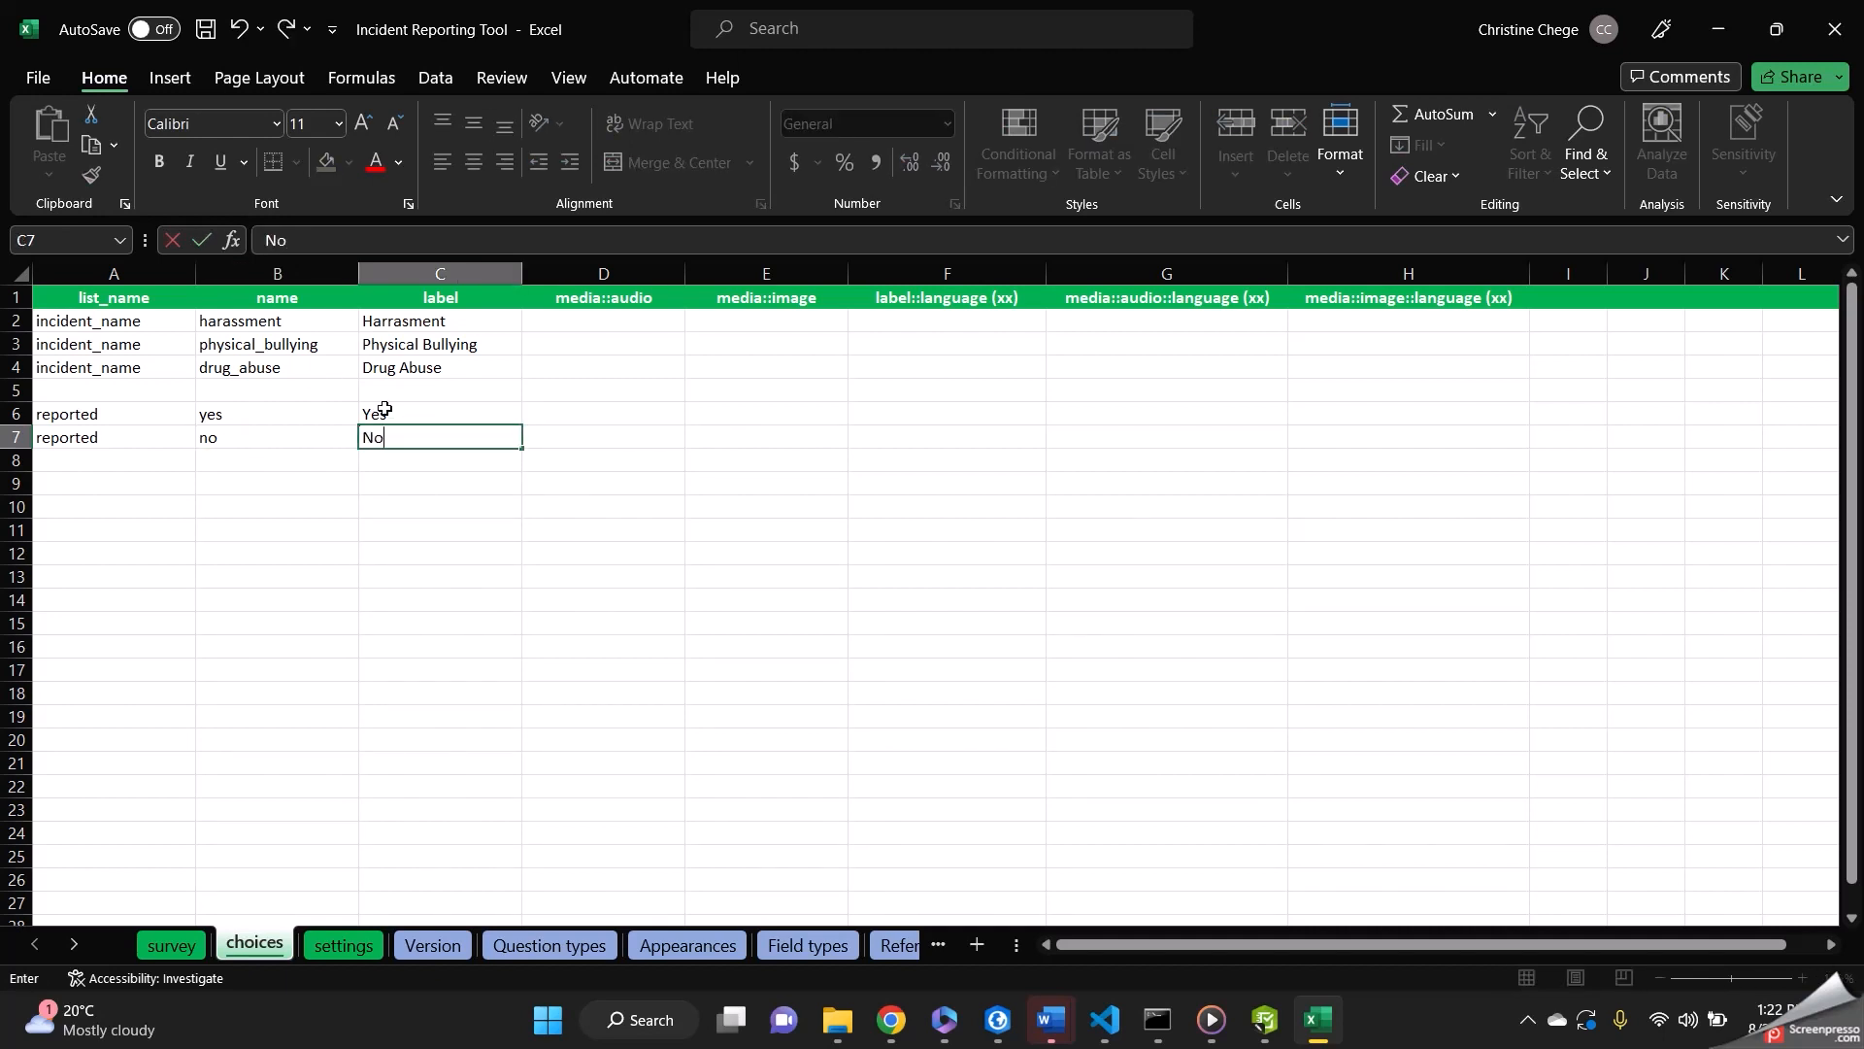
text(o)
- Set the question type in cell A4 of the survey sheet to "geopoint"
click(171, 944)
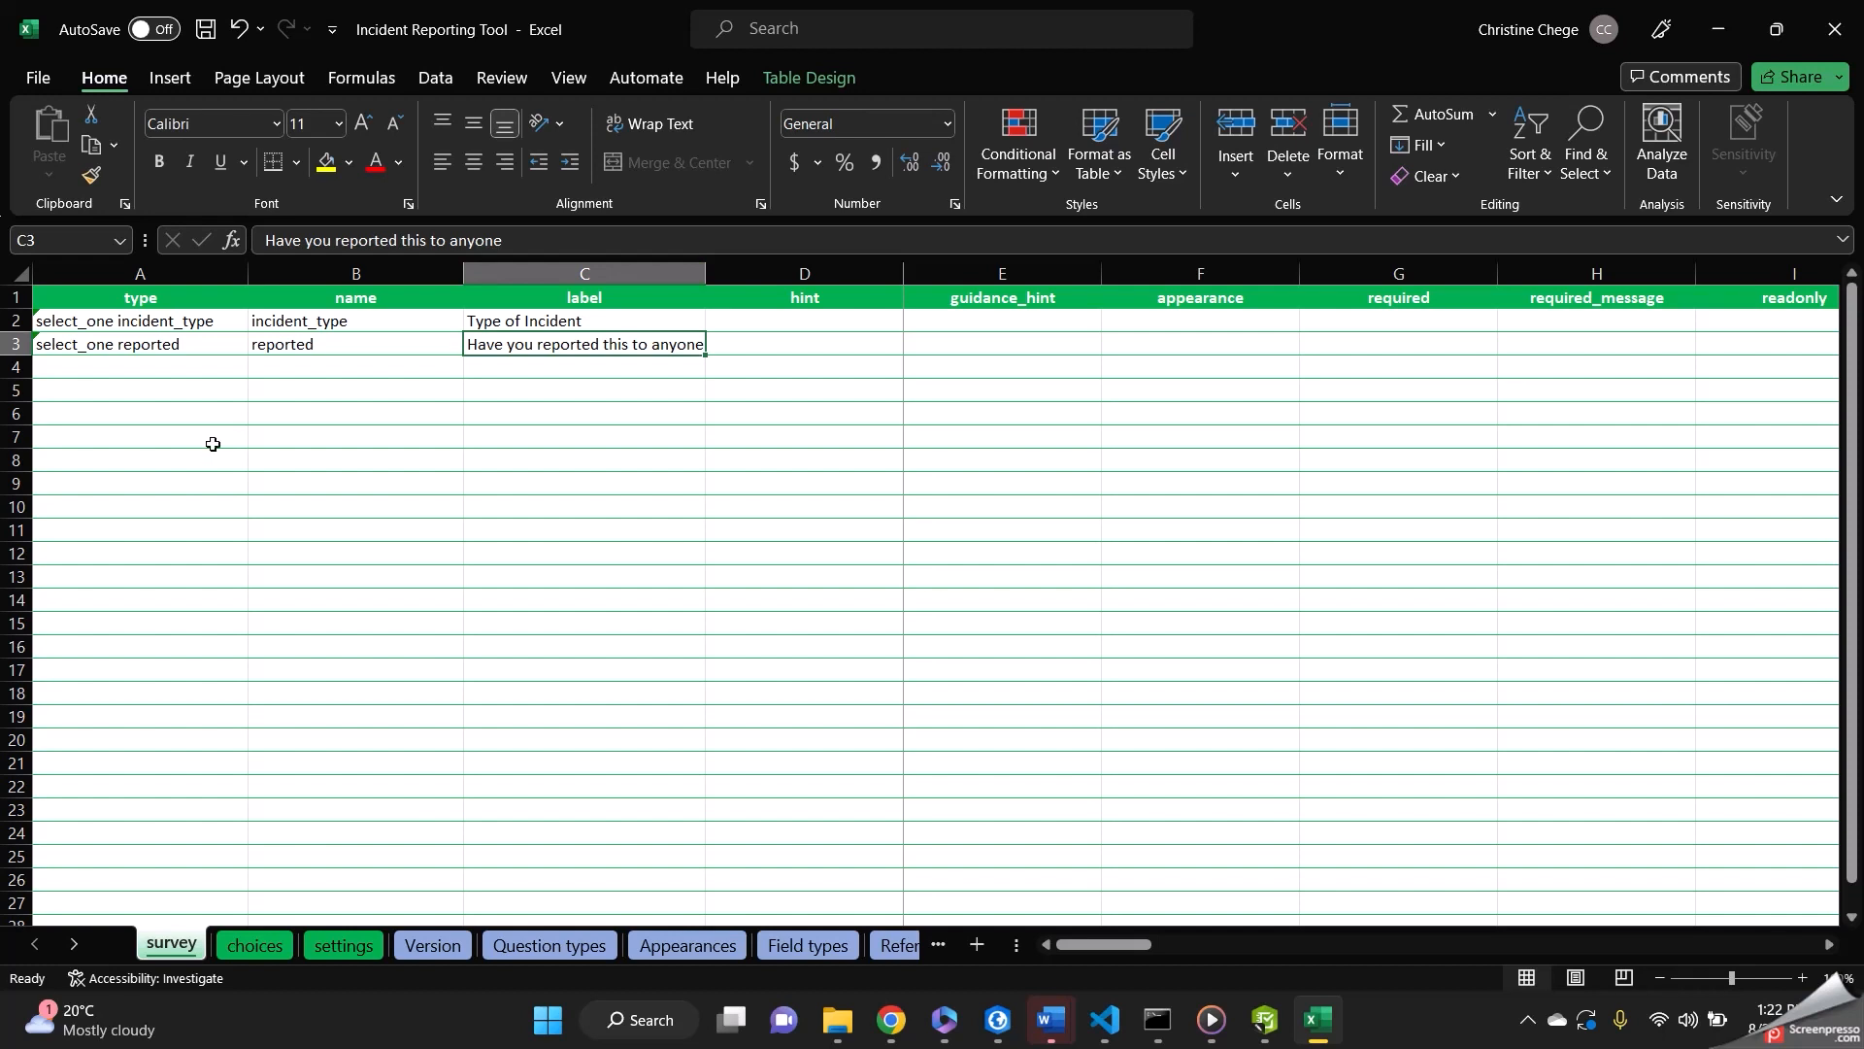
click(186, 369)
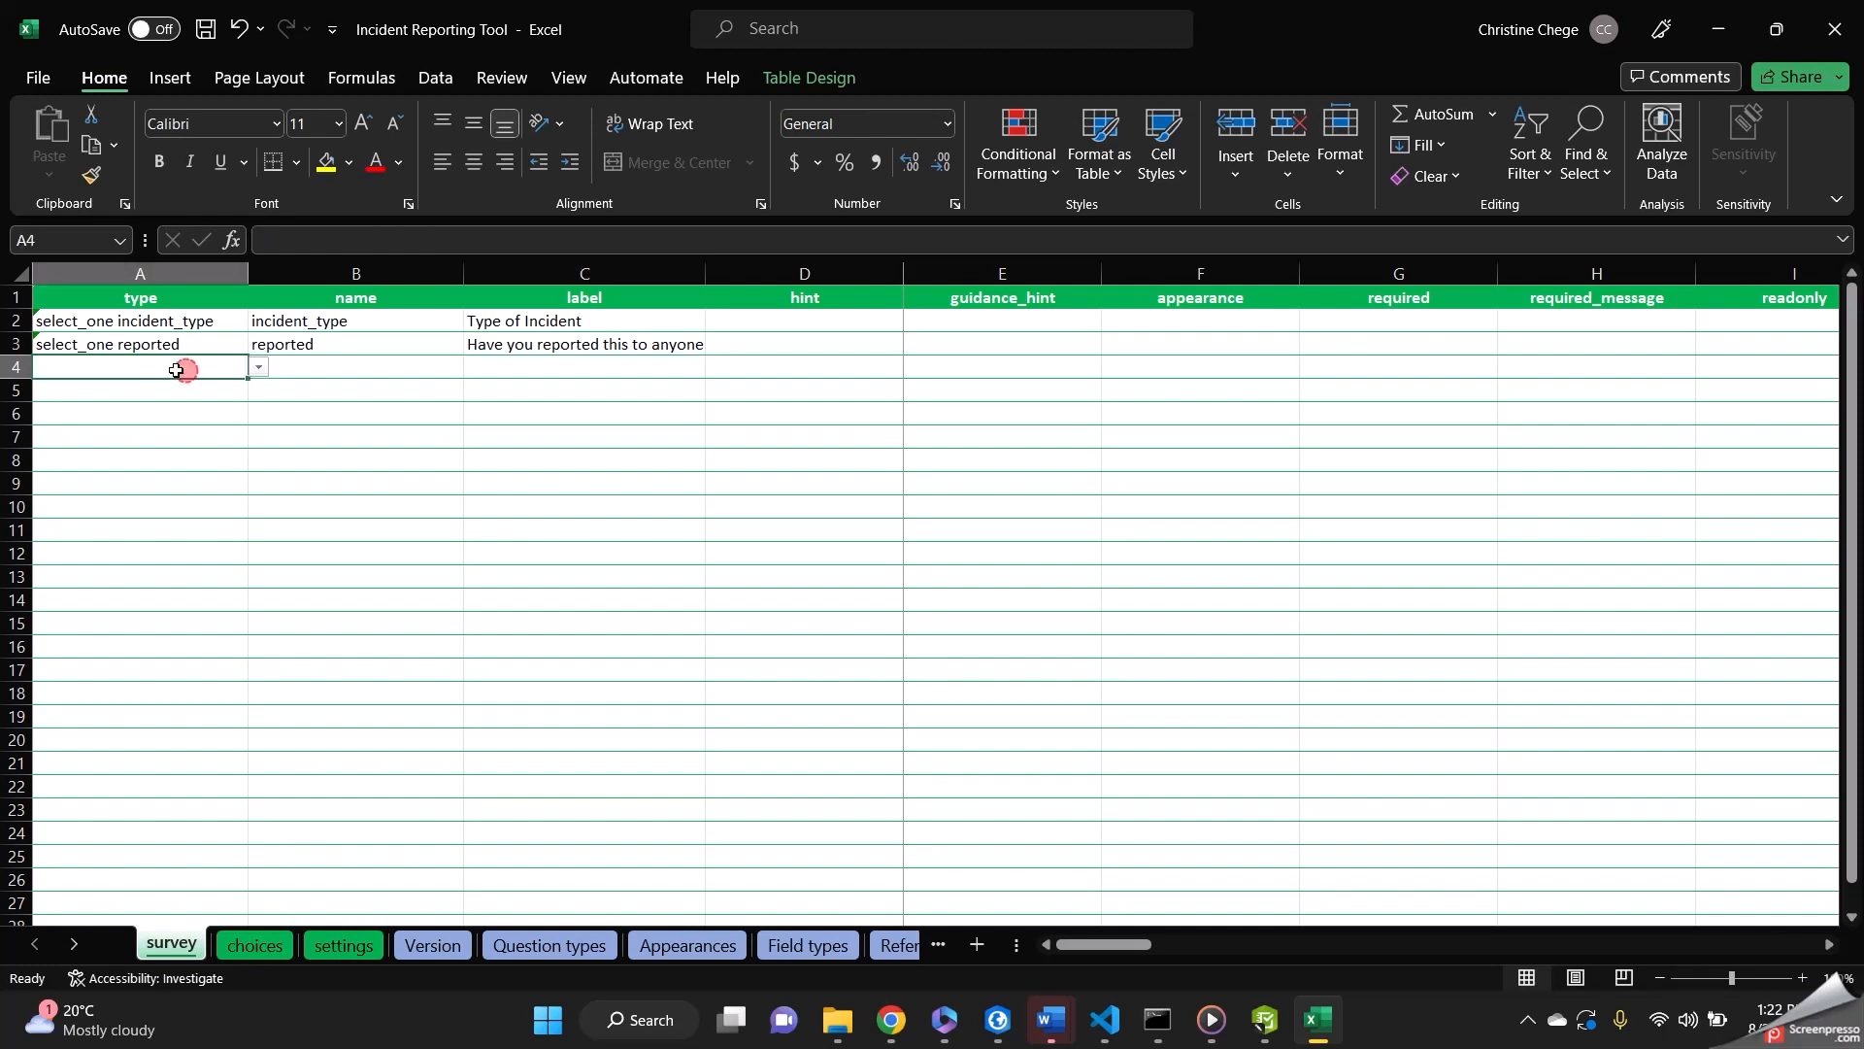
click(259, 368)
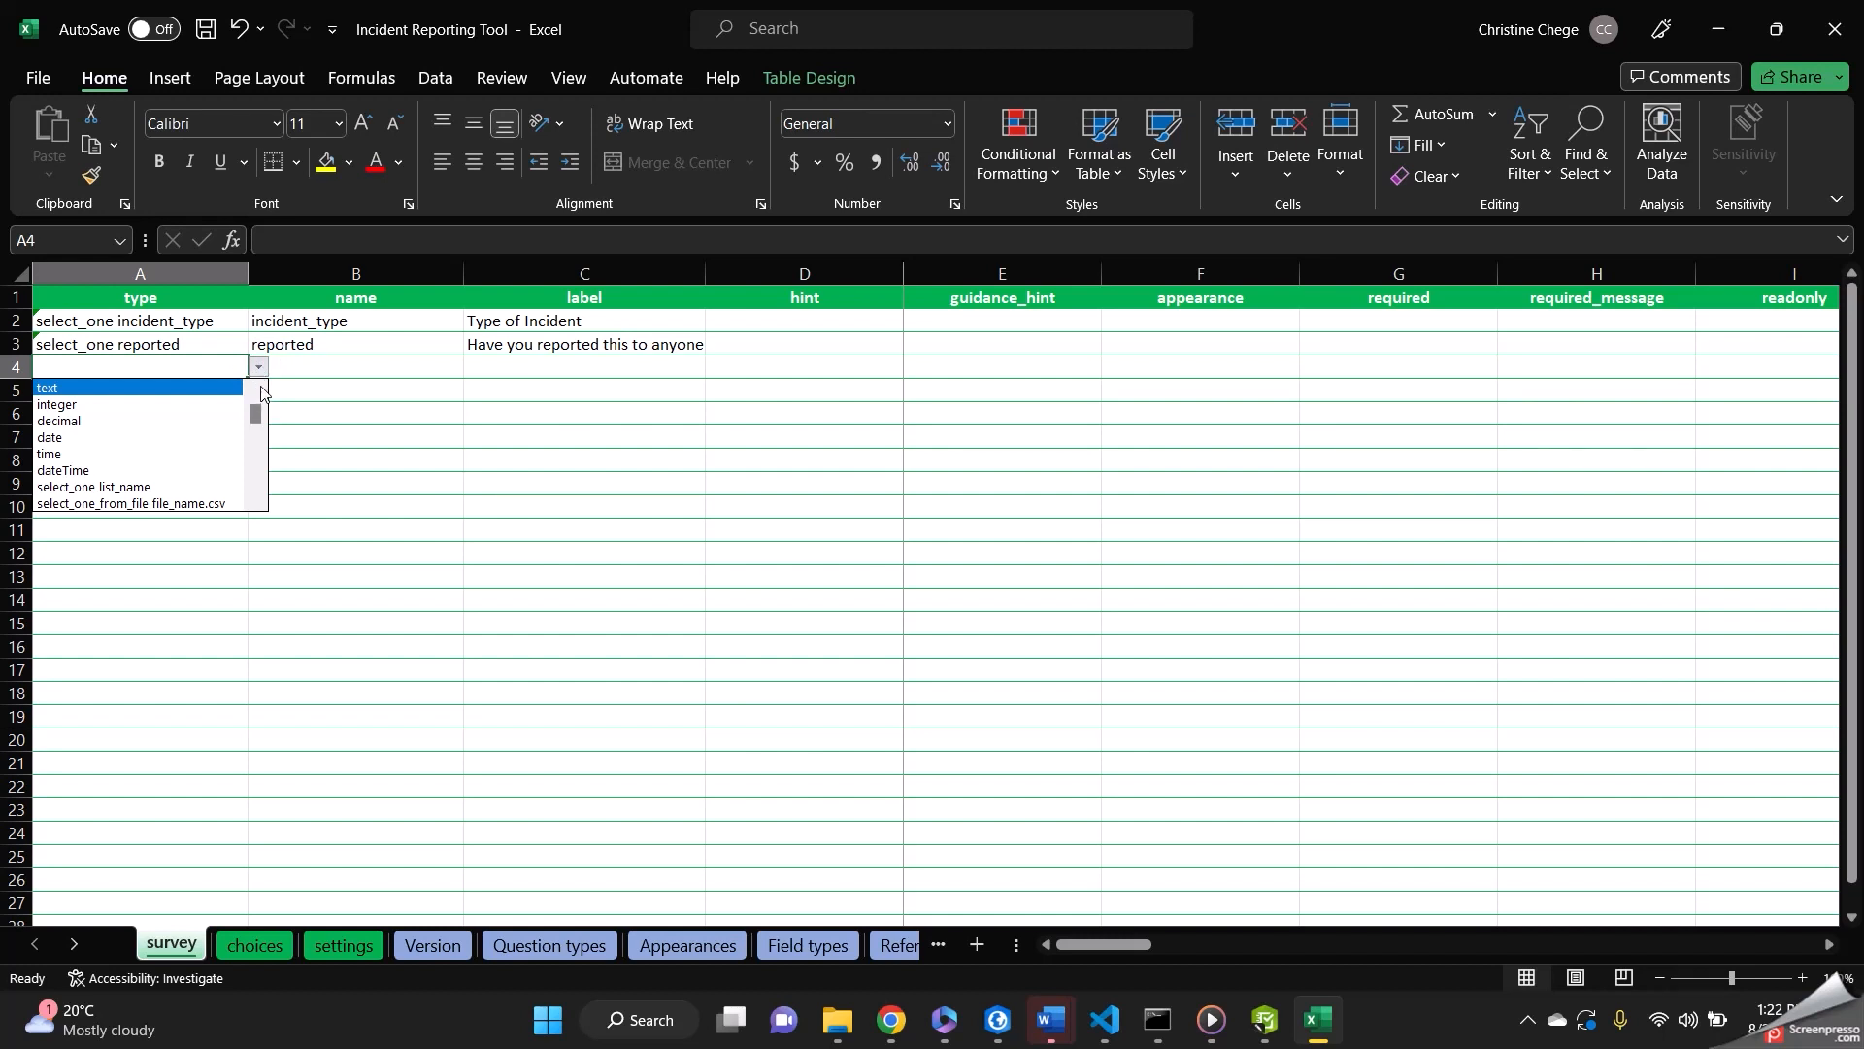
drag(255, 415, 256, 440)
click(150, 454)
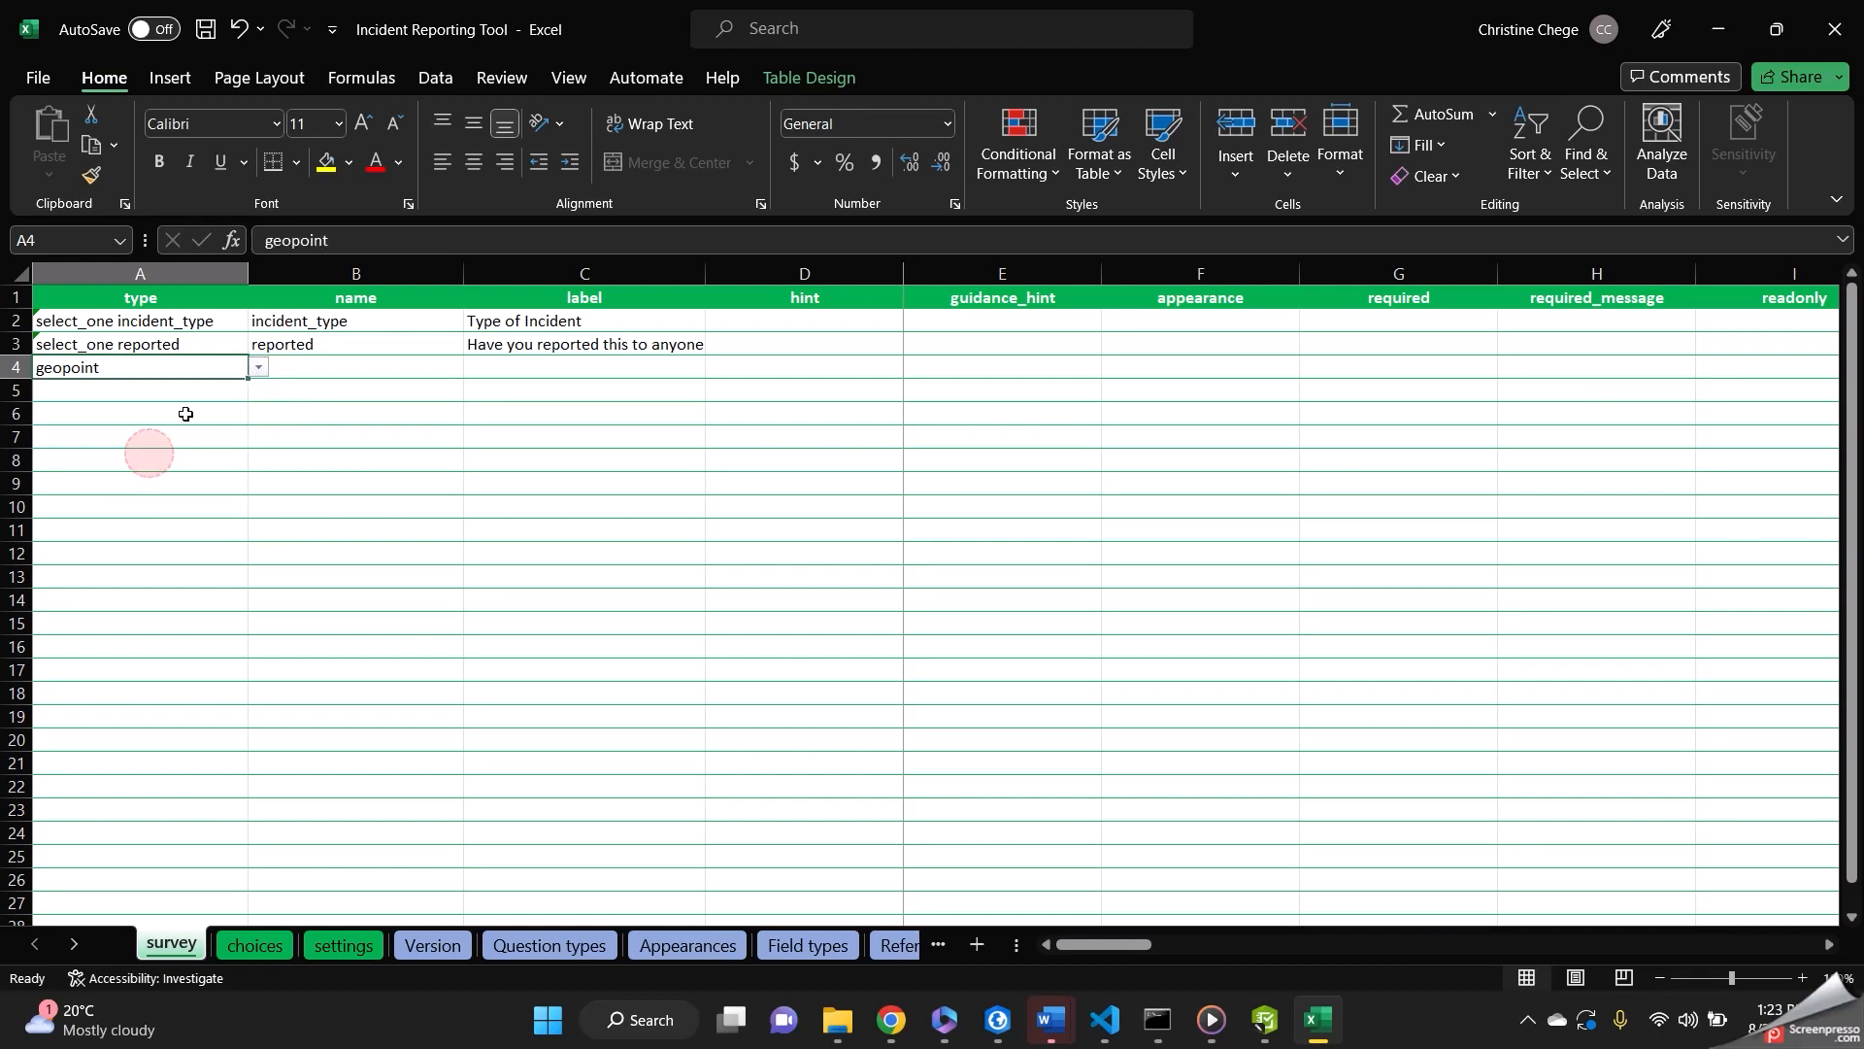
- Give the geopoint question in row 4 the name "location" and the label "Location of Incident"
click(273, 366)
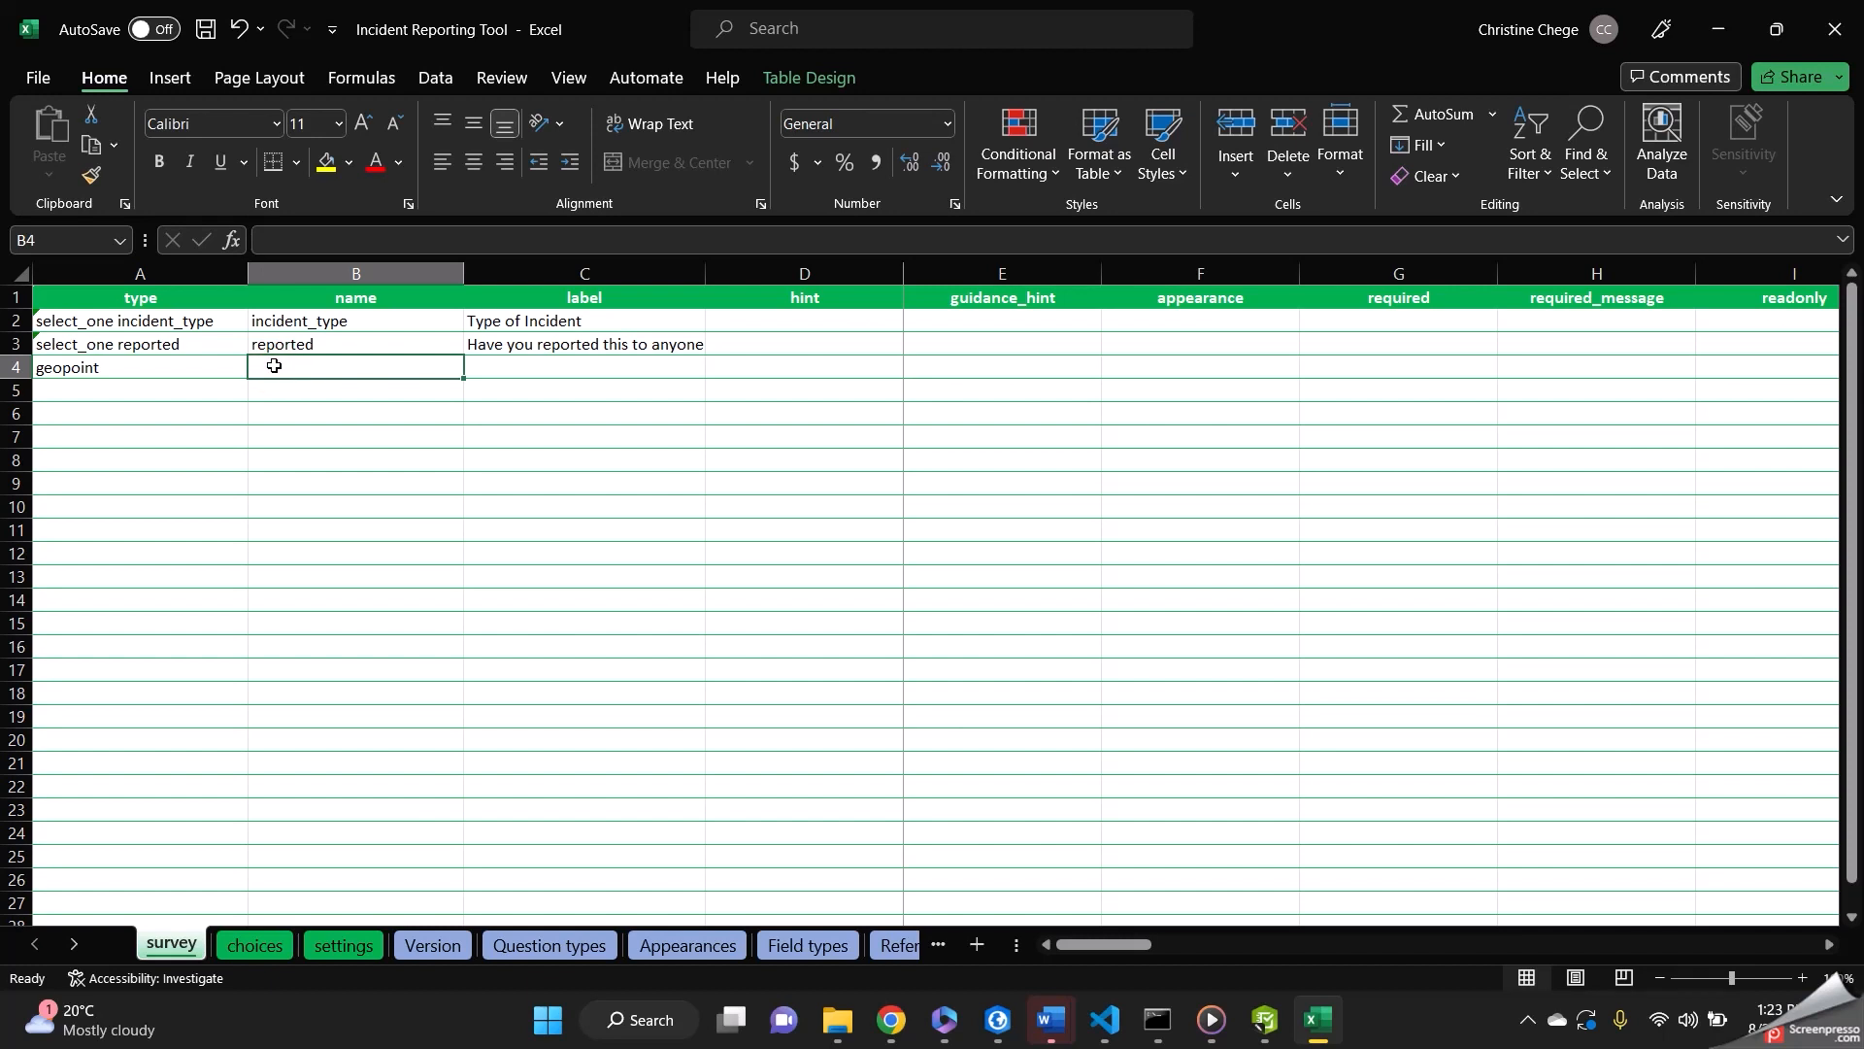
text(location)
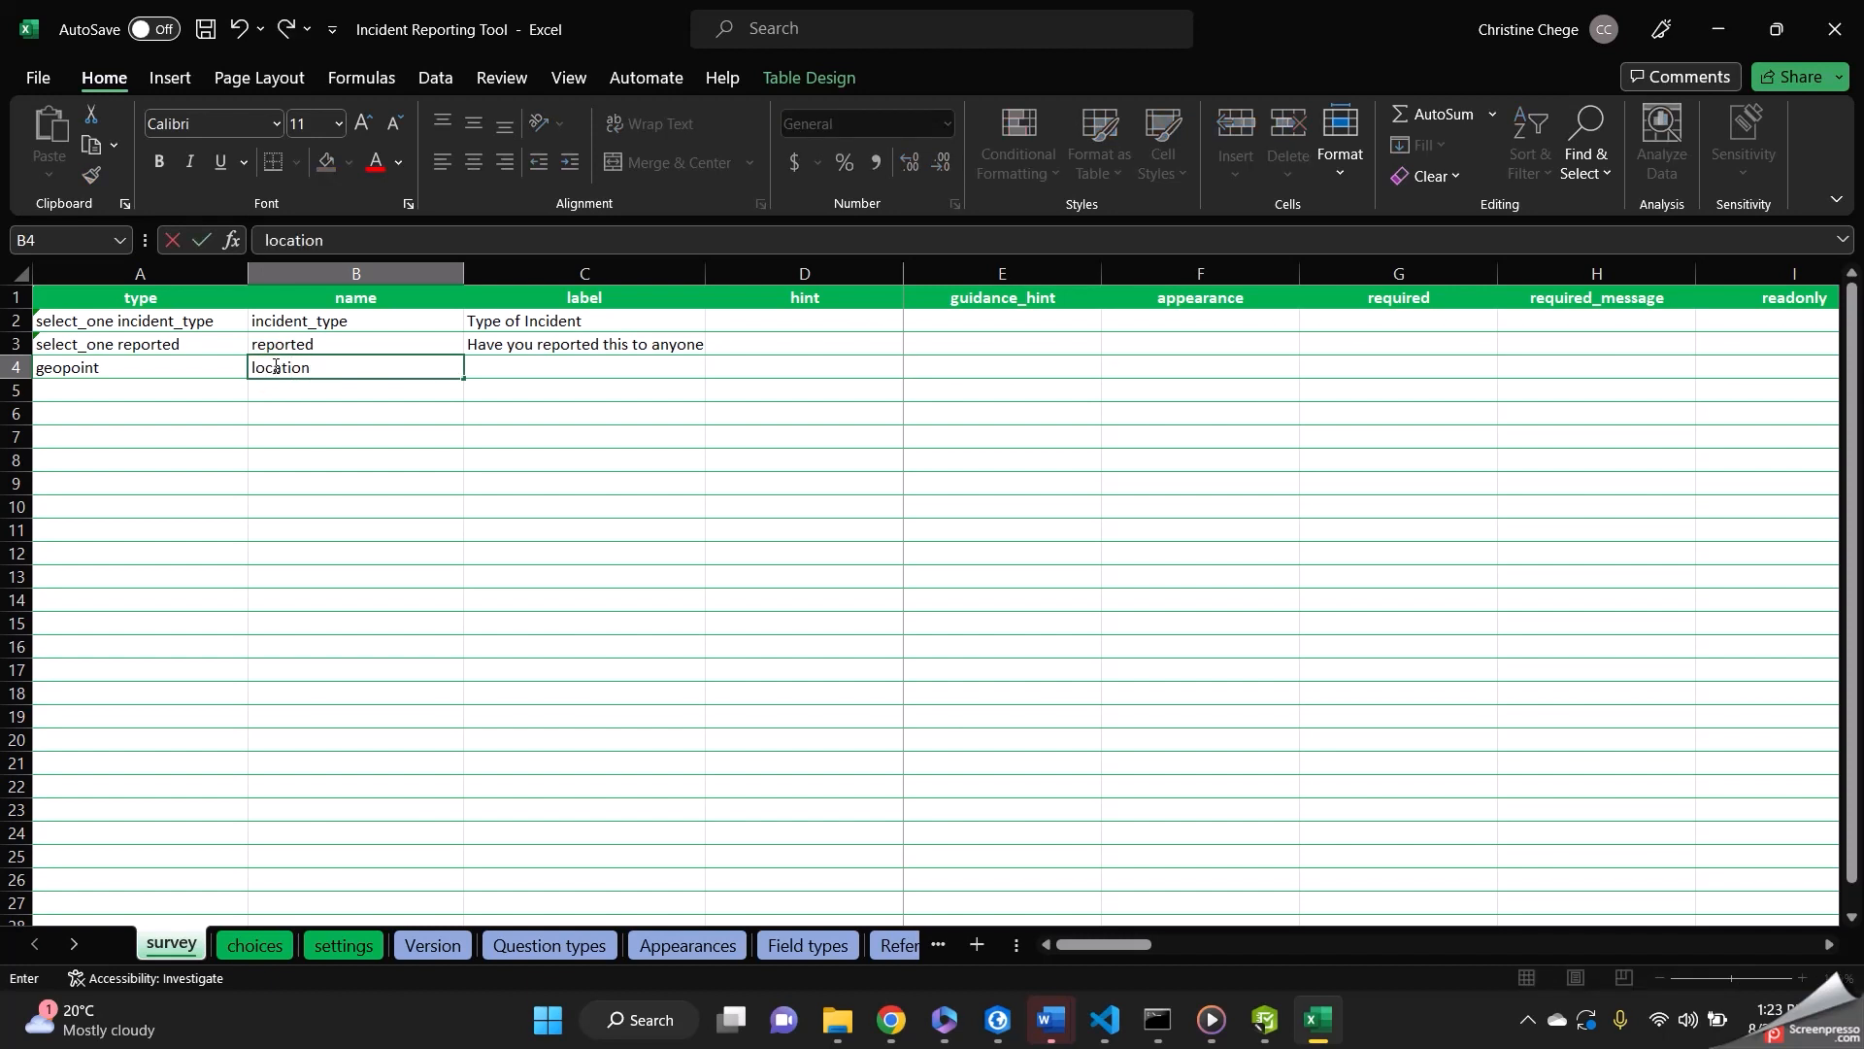
click(515, 361)
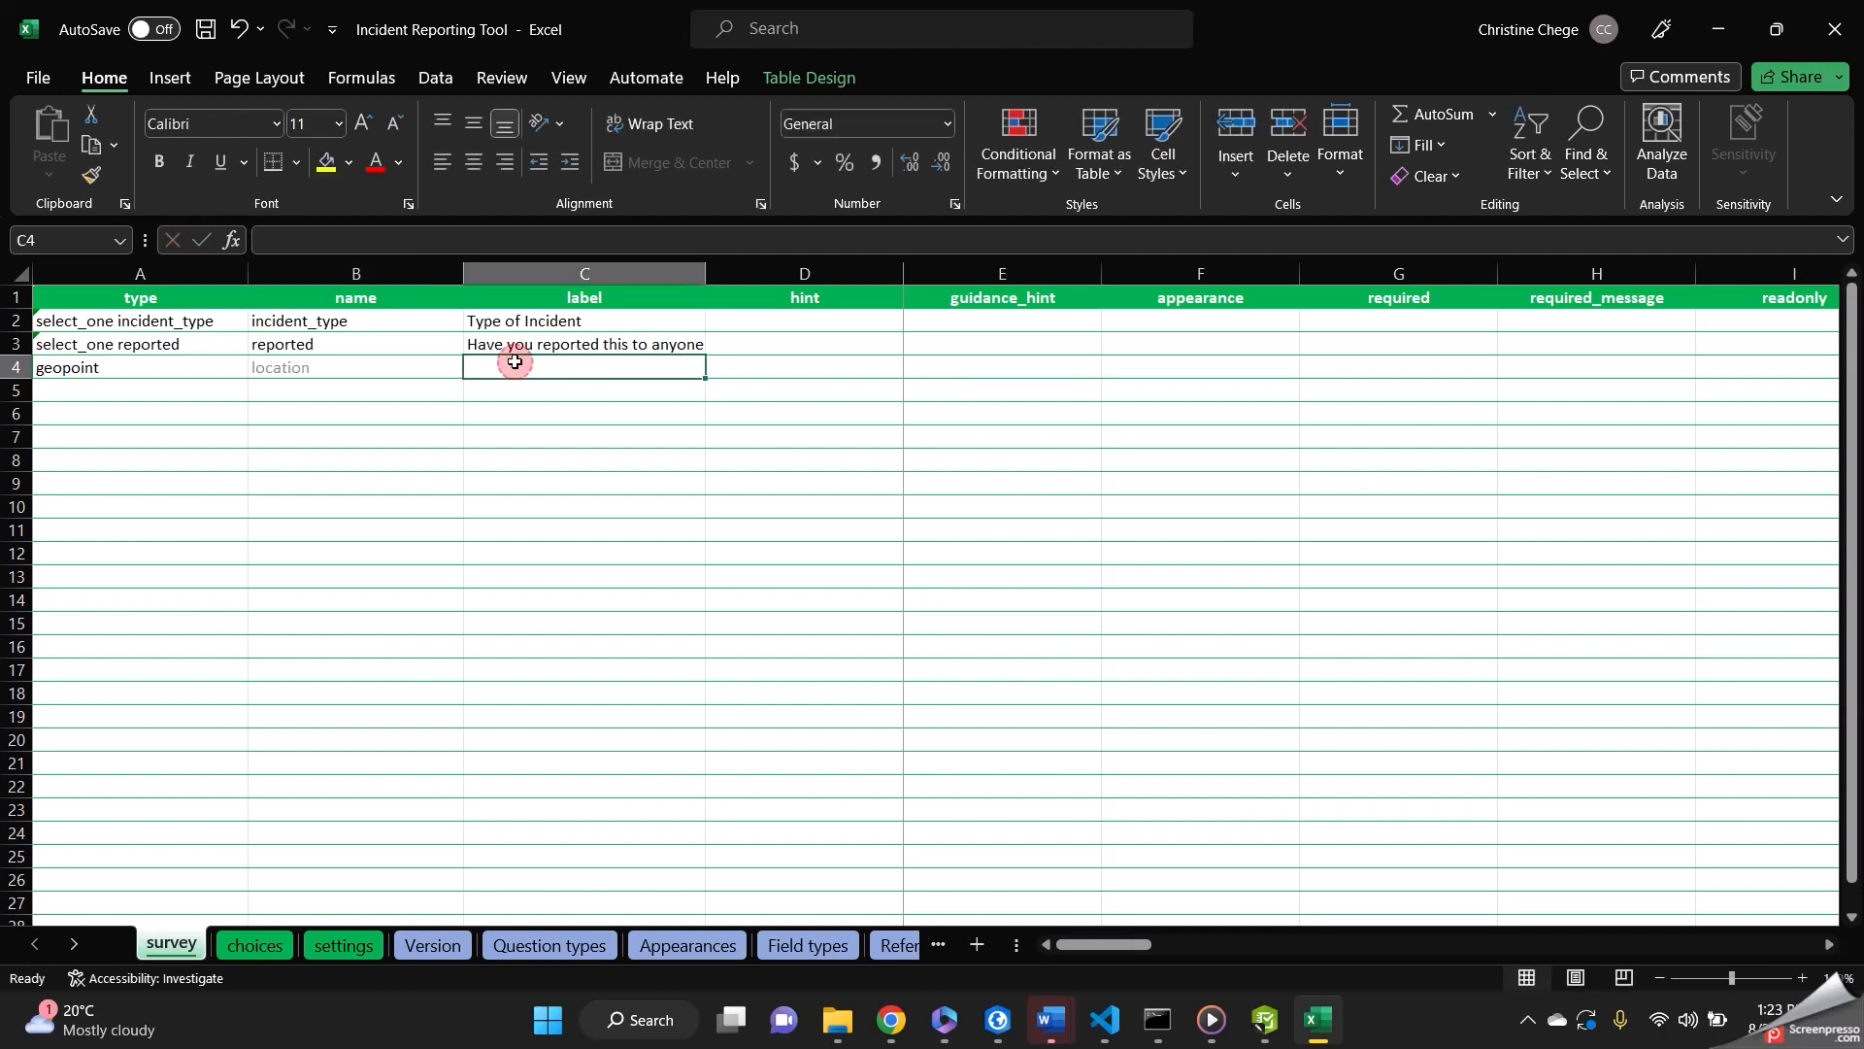
text(Location of)
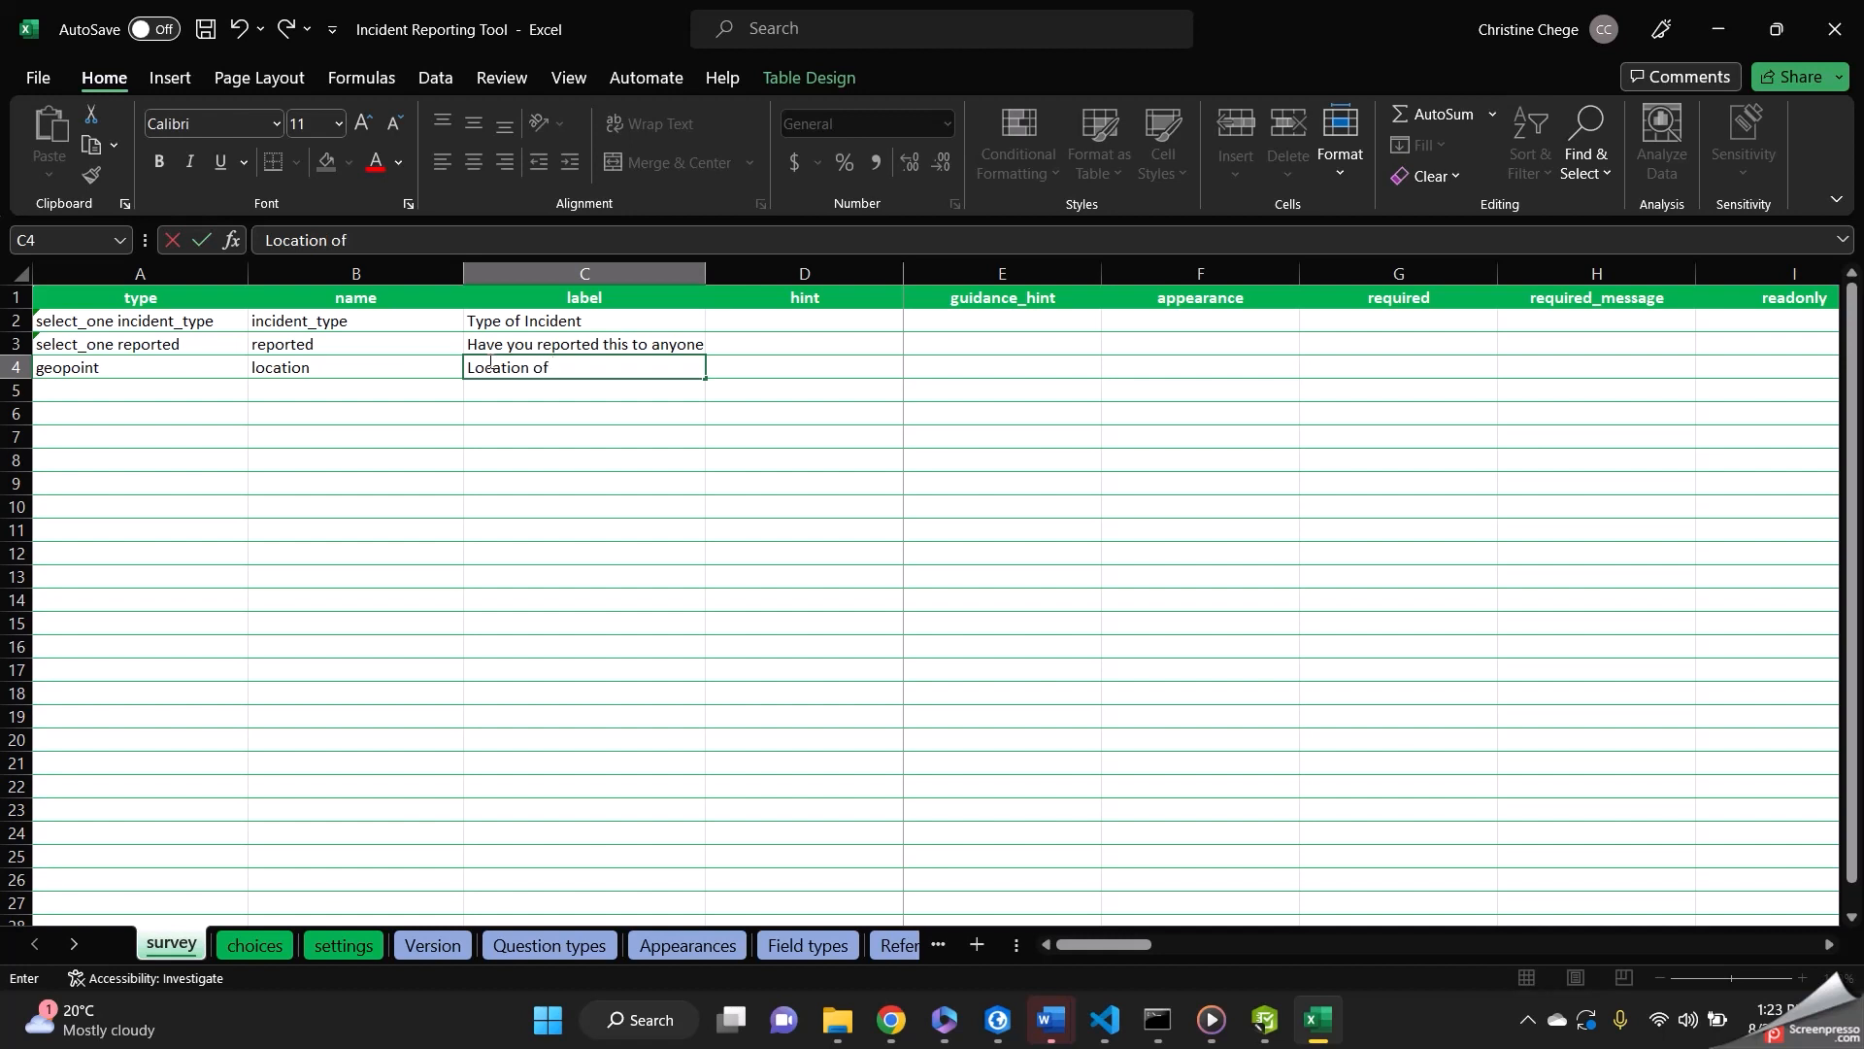
text( Incident)
- Add a question in row 5 of the survey sheet with type "text" and name "description"
click(210, 393)
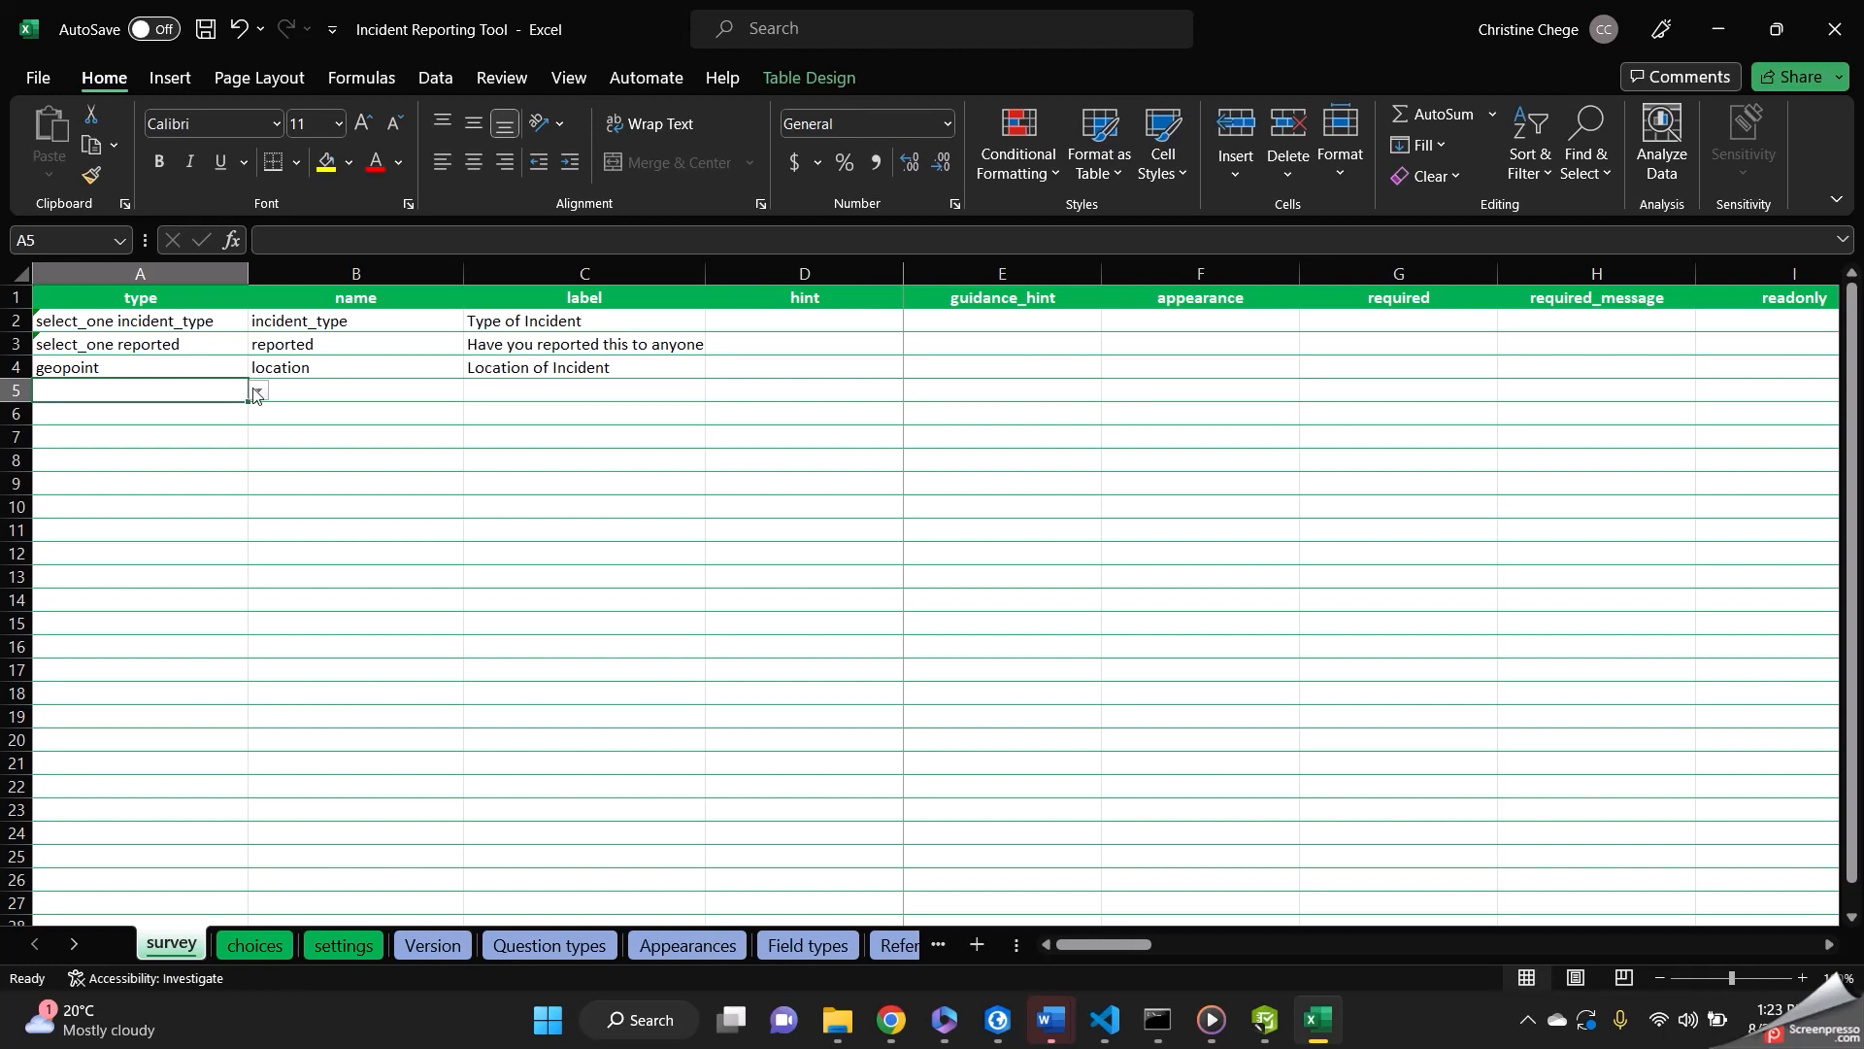
click(258, 390)
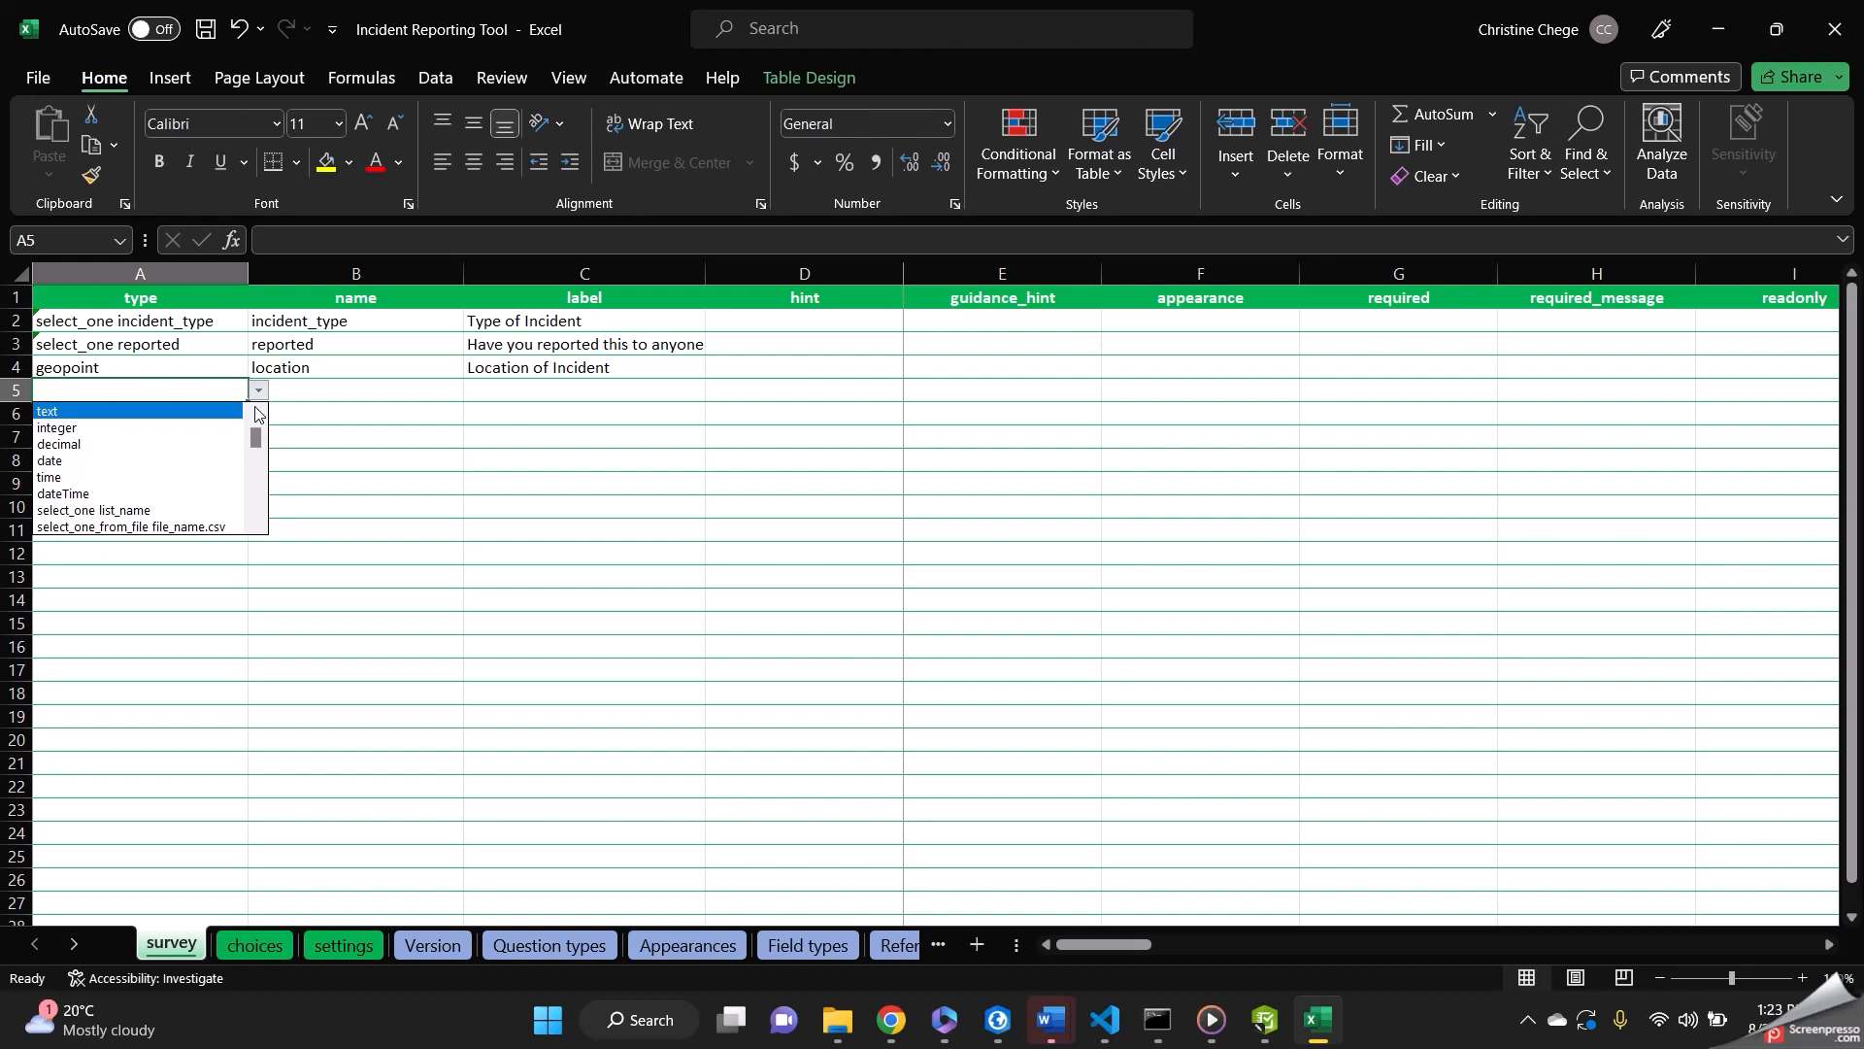
click(213, 410)
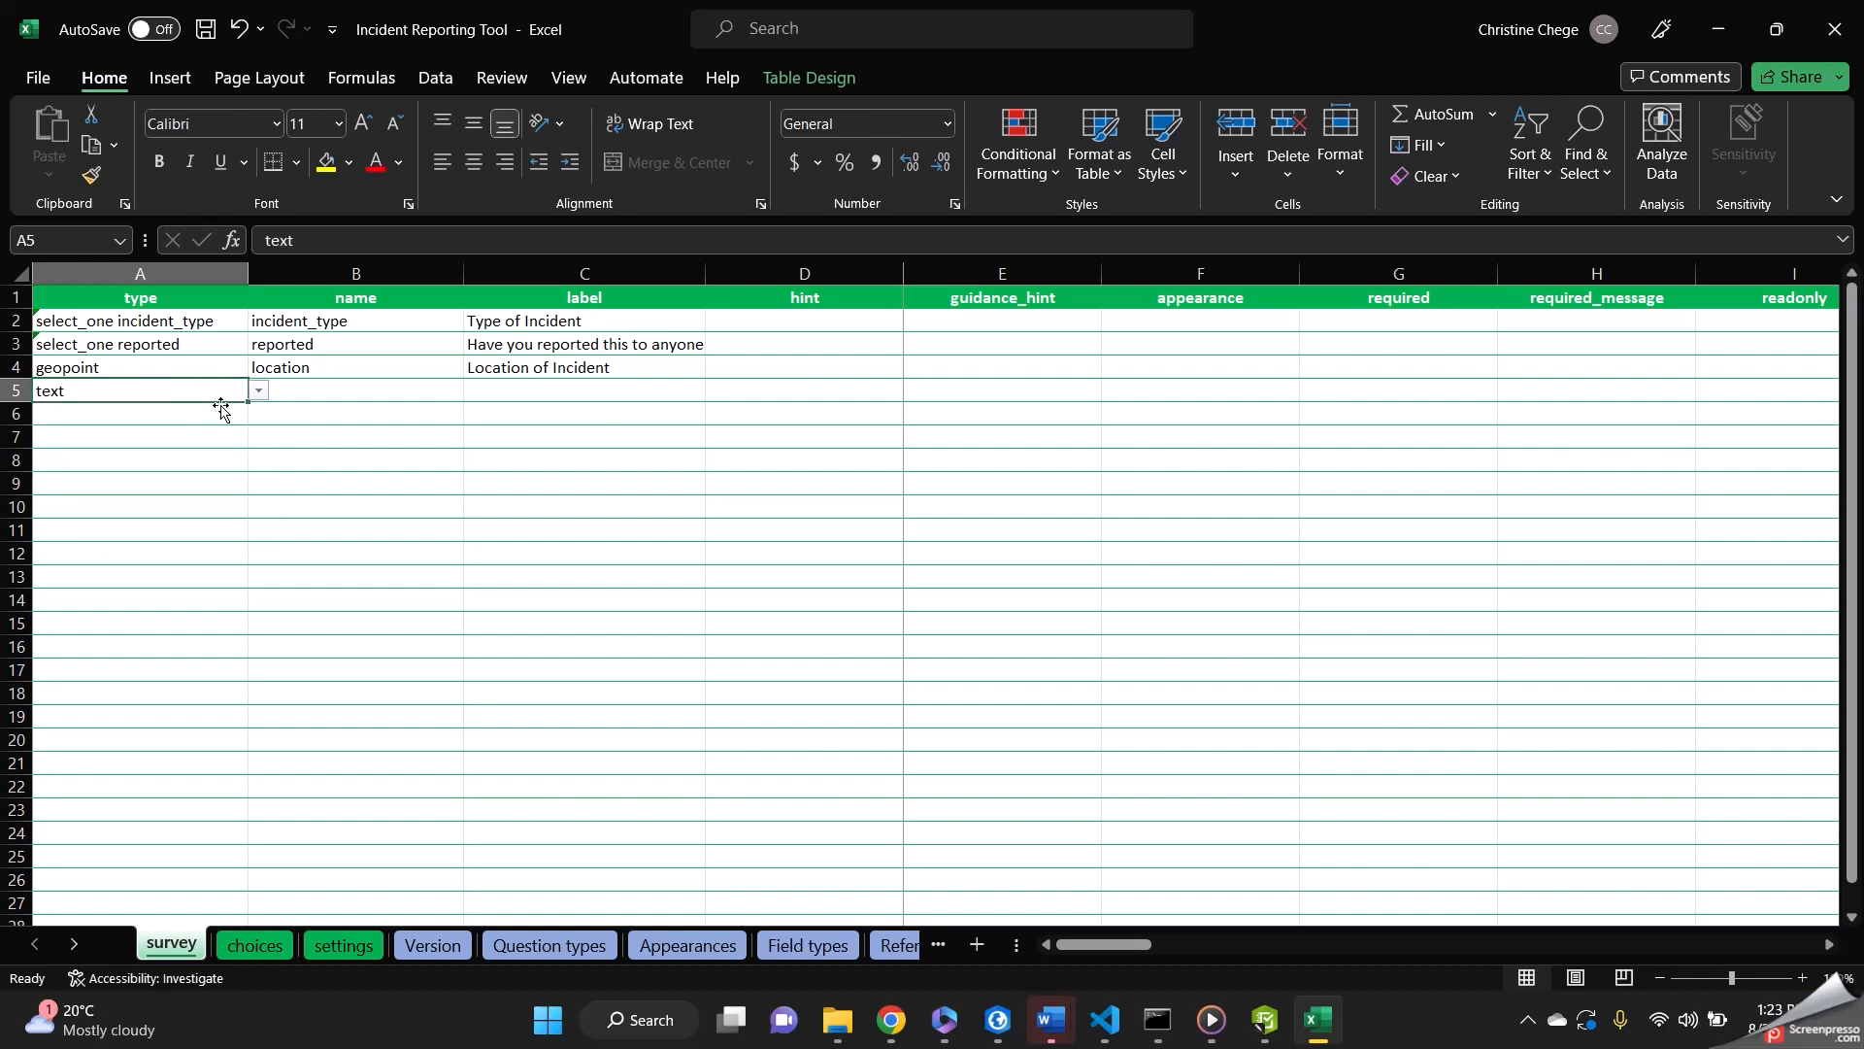
click(321, 388)
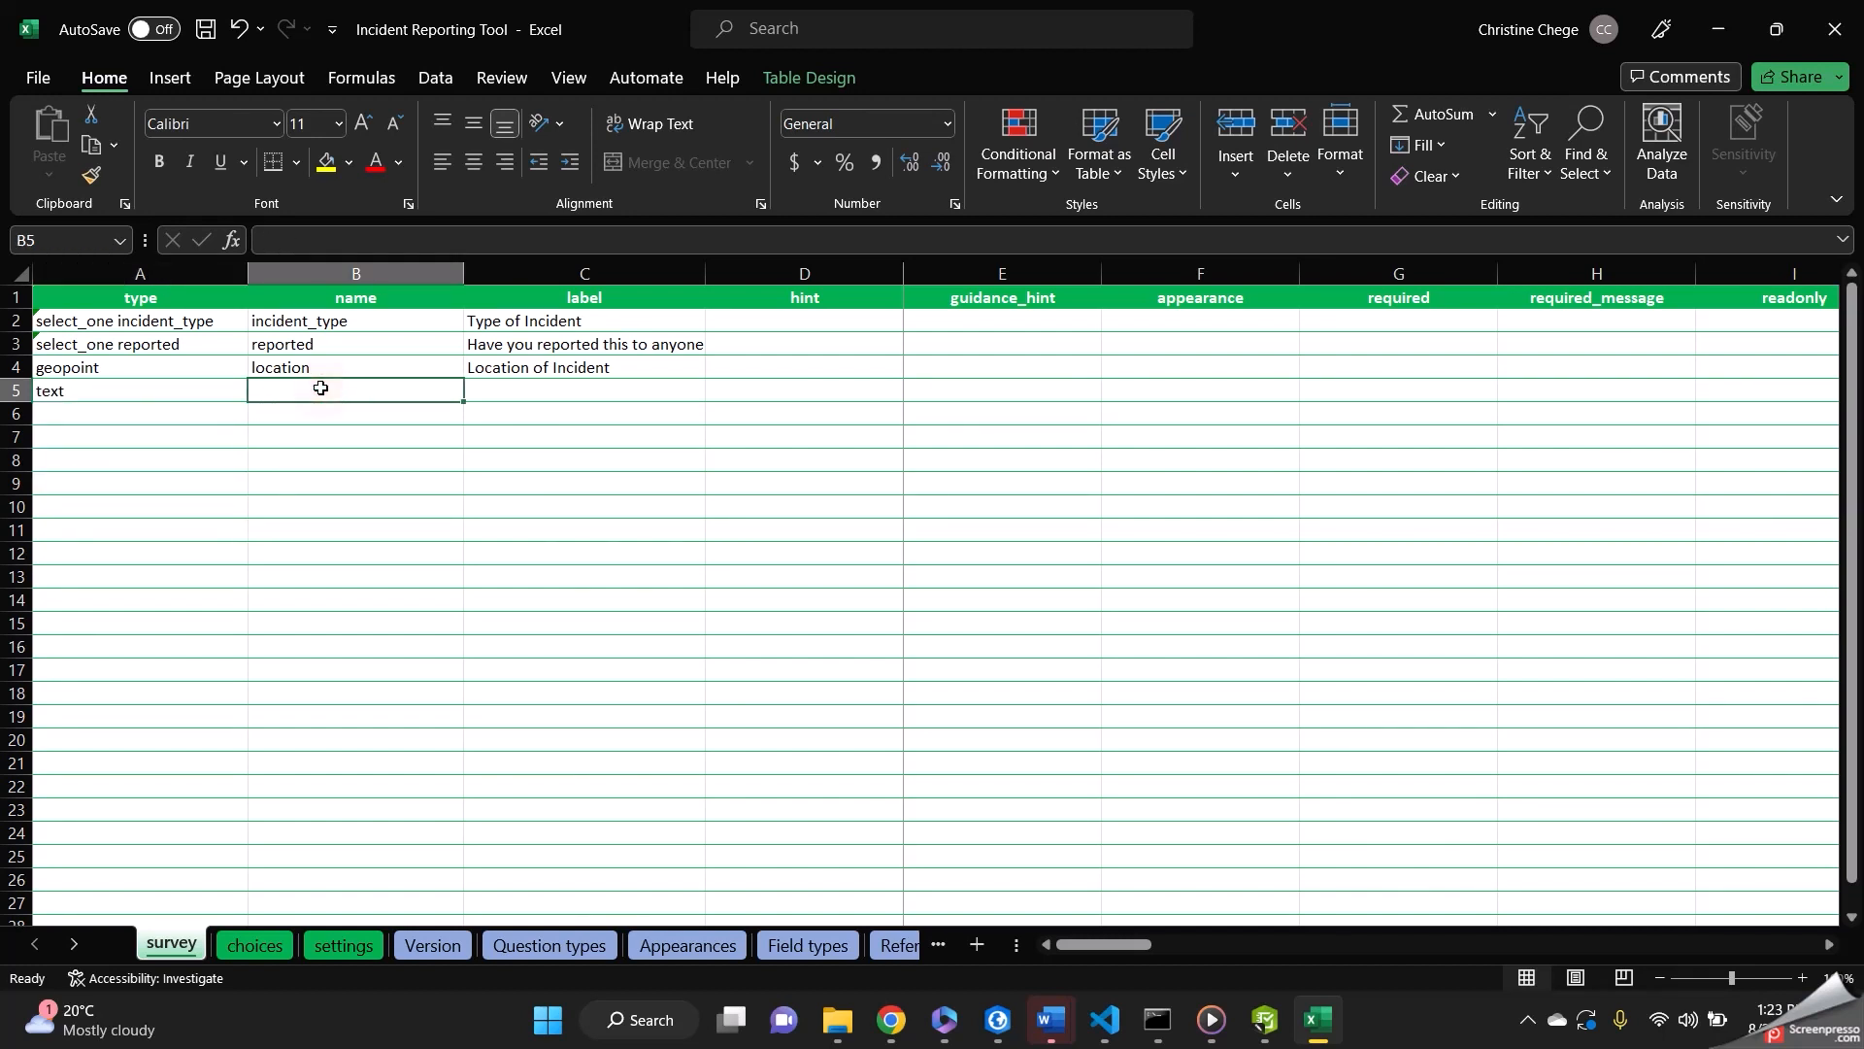
text(de)
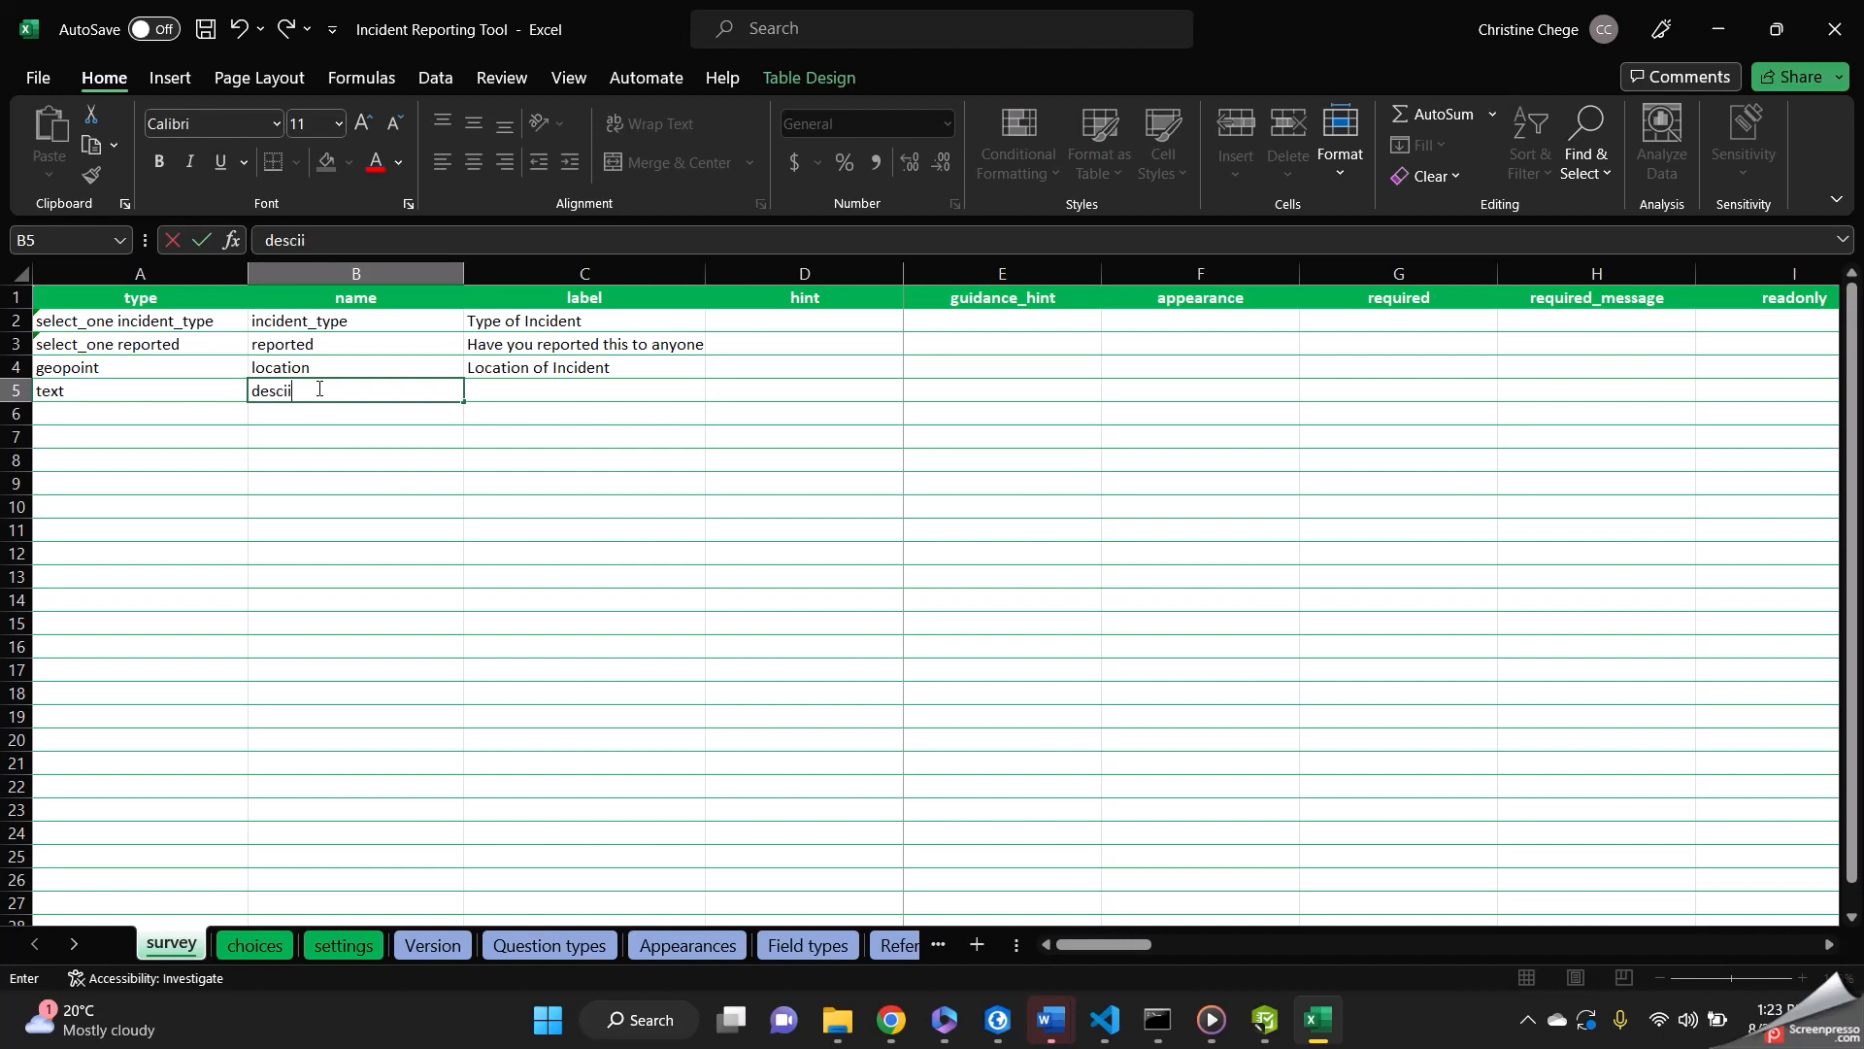
text(scription)
- Label the question in row 5 "Kindly describe the nature of the incident" and fit the label column's width to its contents
click(529, 387)
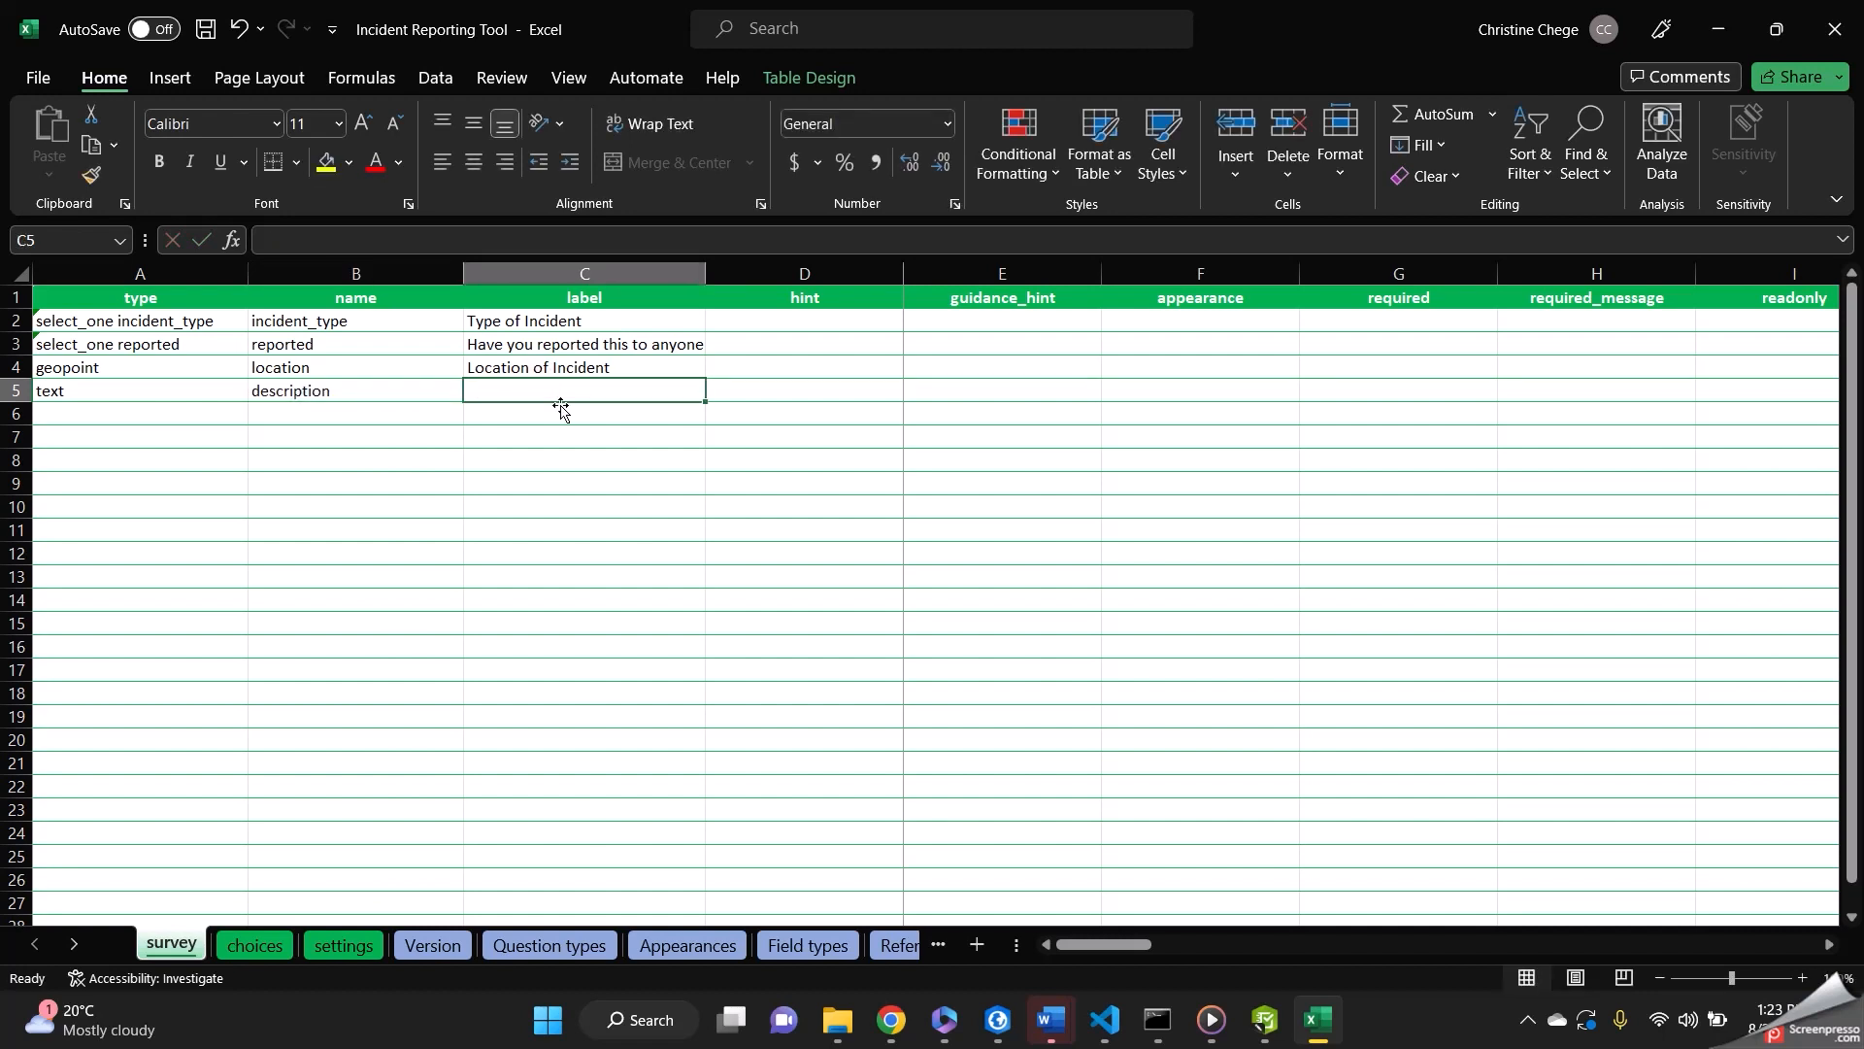
text(Kindly)
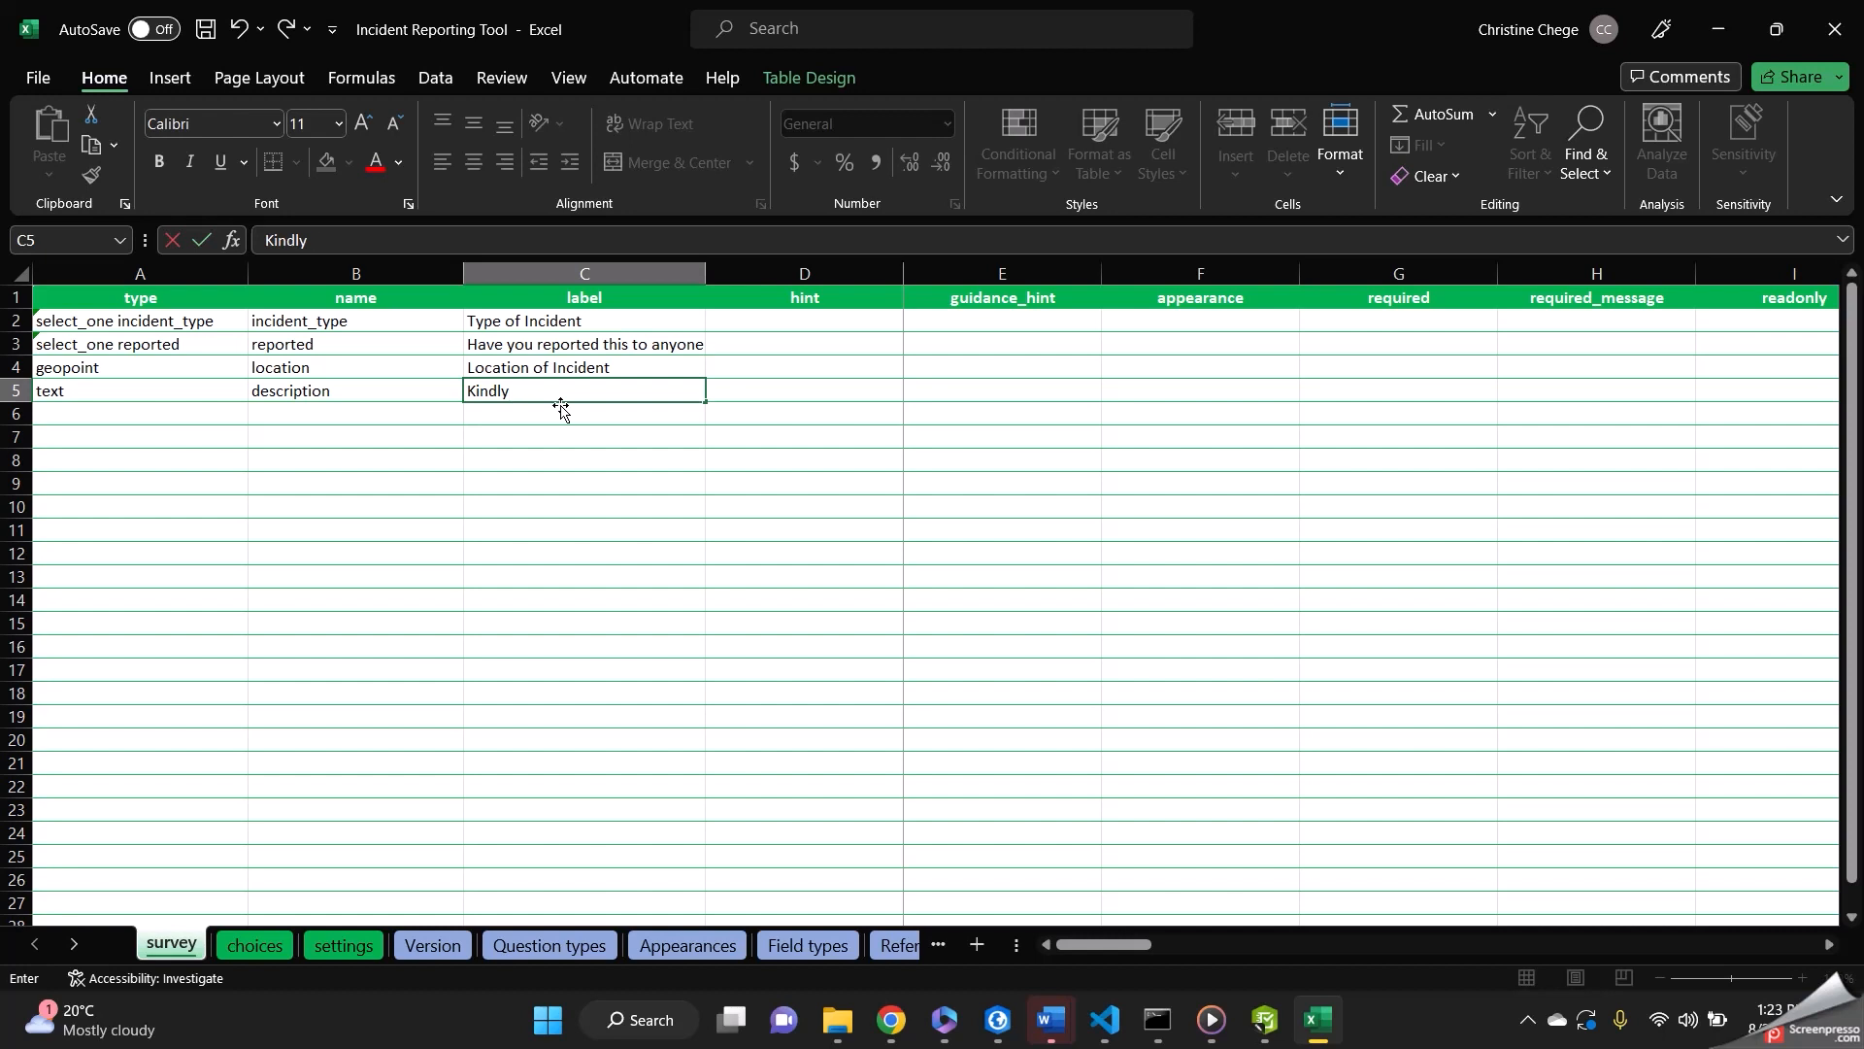
text( describe the natue)
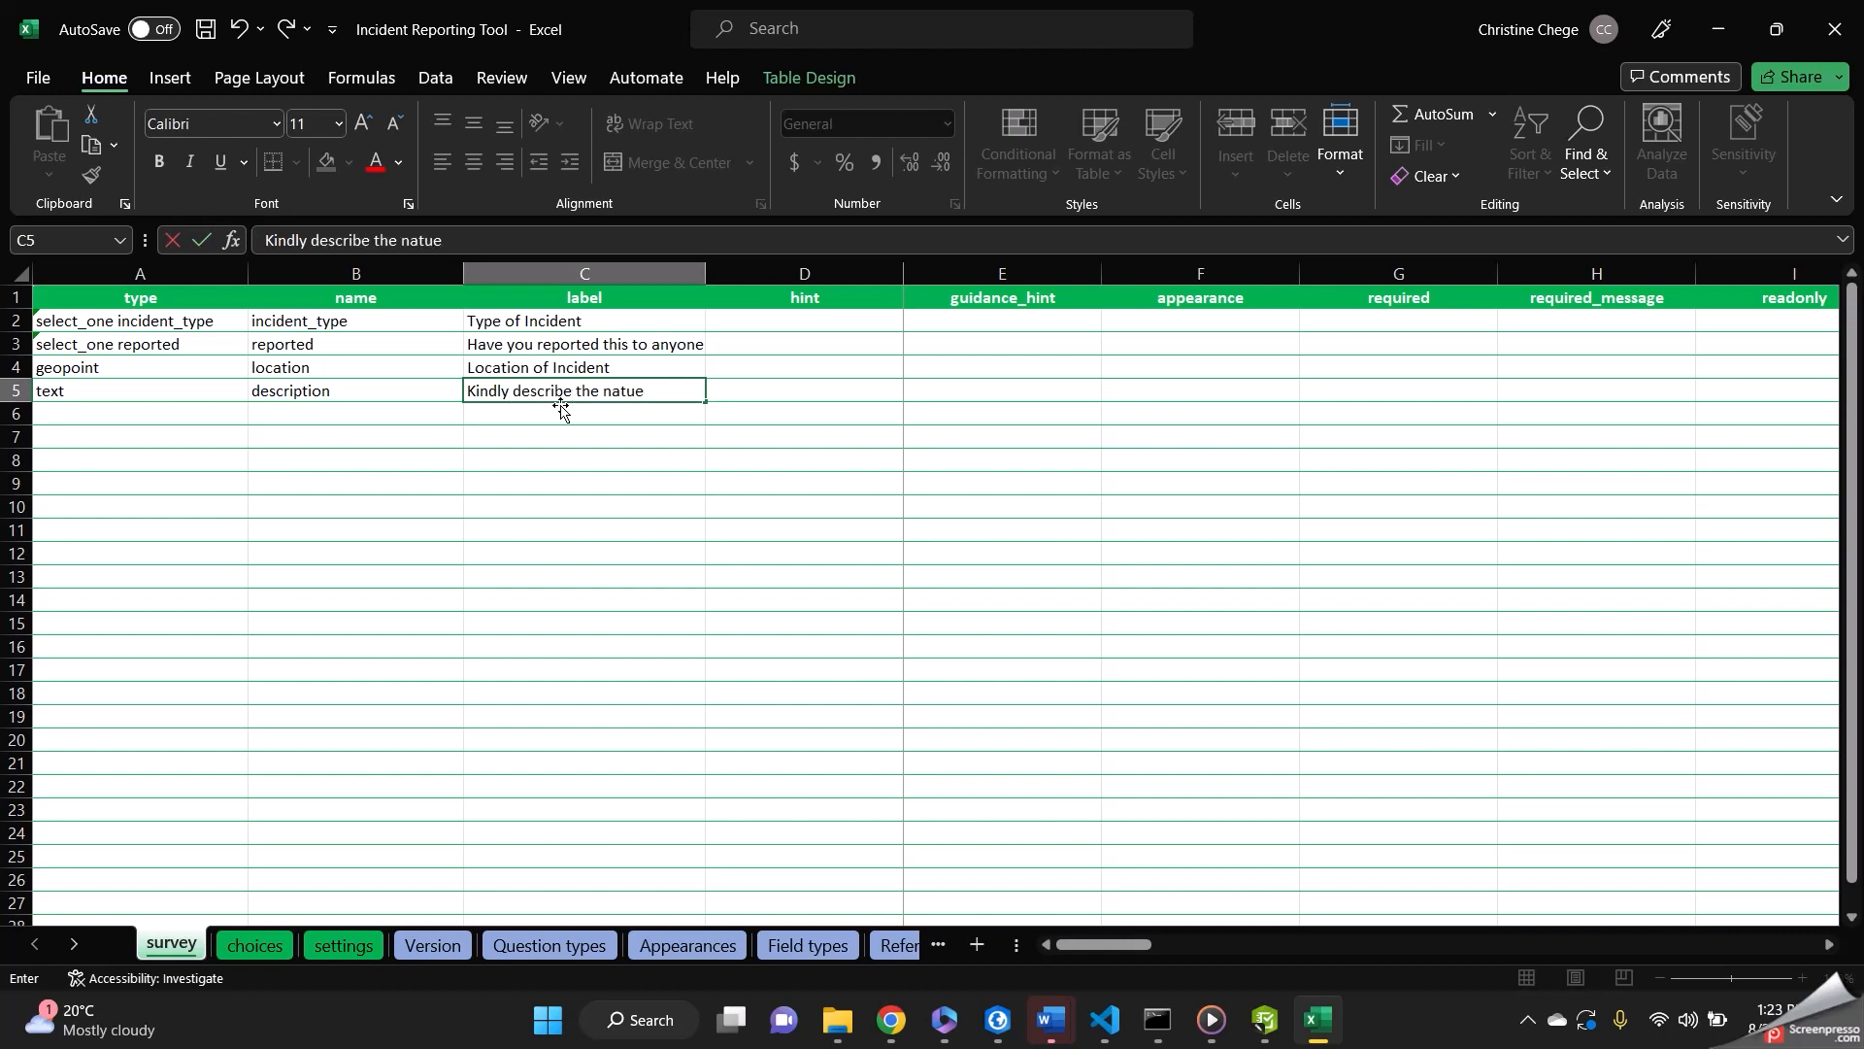
key(BackSpace)
text(re of the incident)
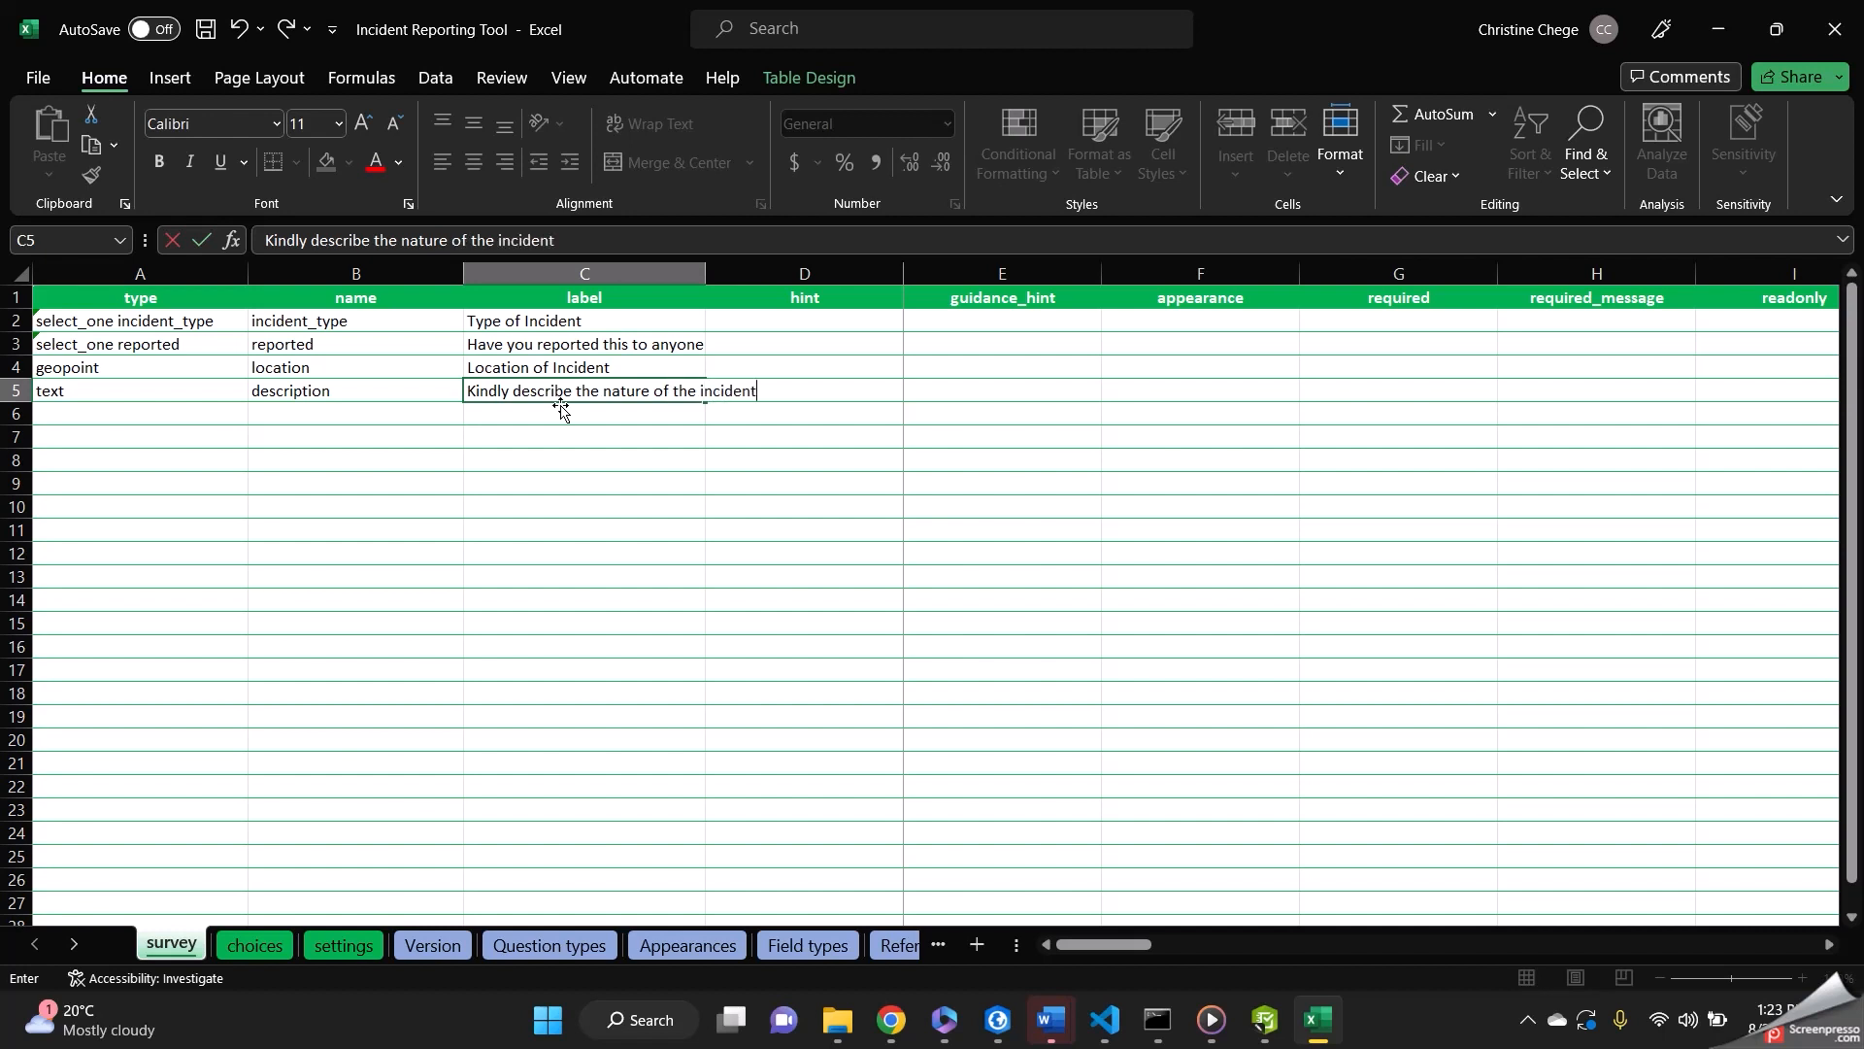
click(700, 279)
double_click(719, 276)
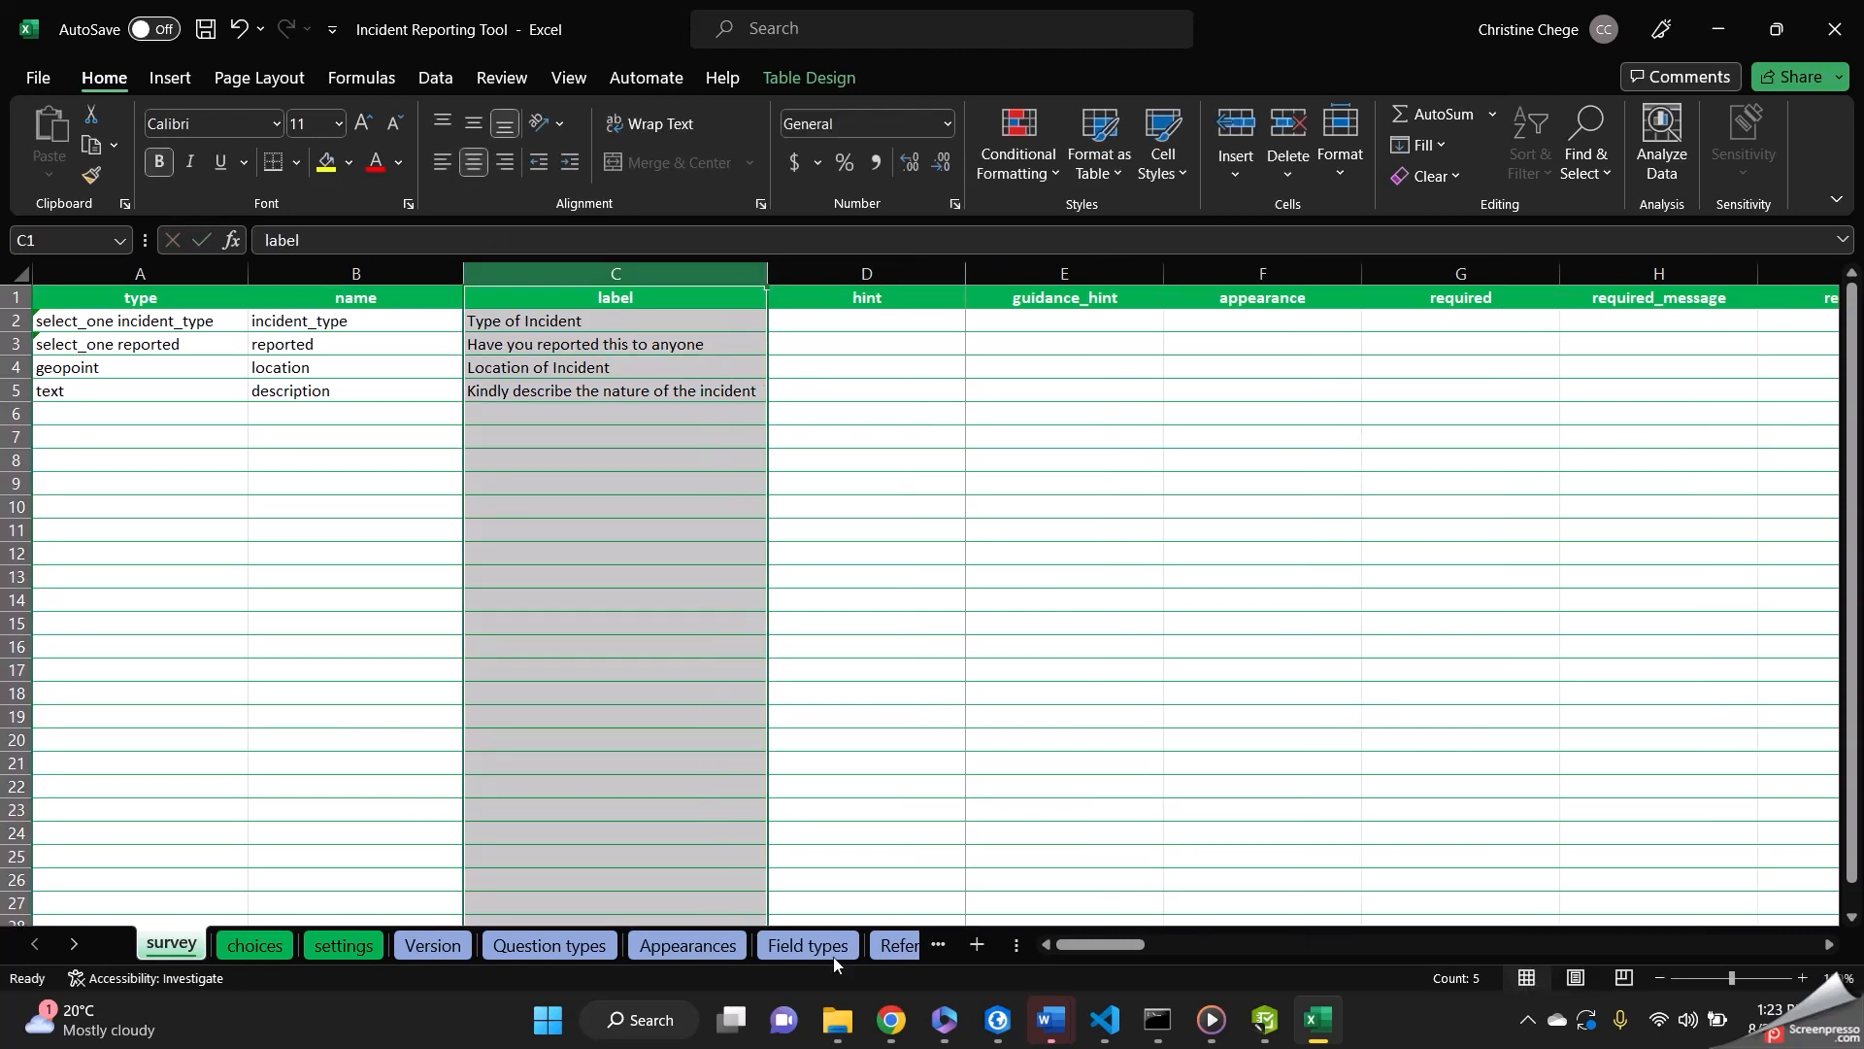
click(1011, 682)
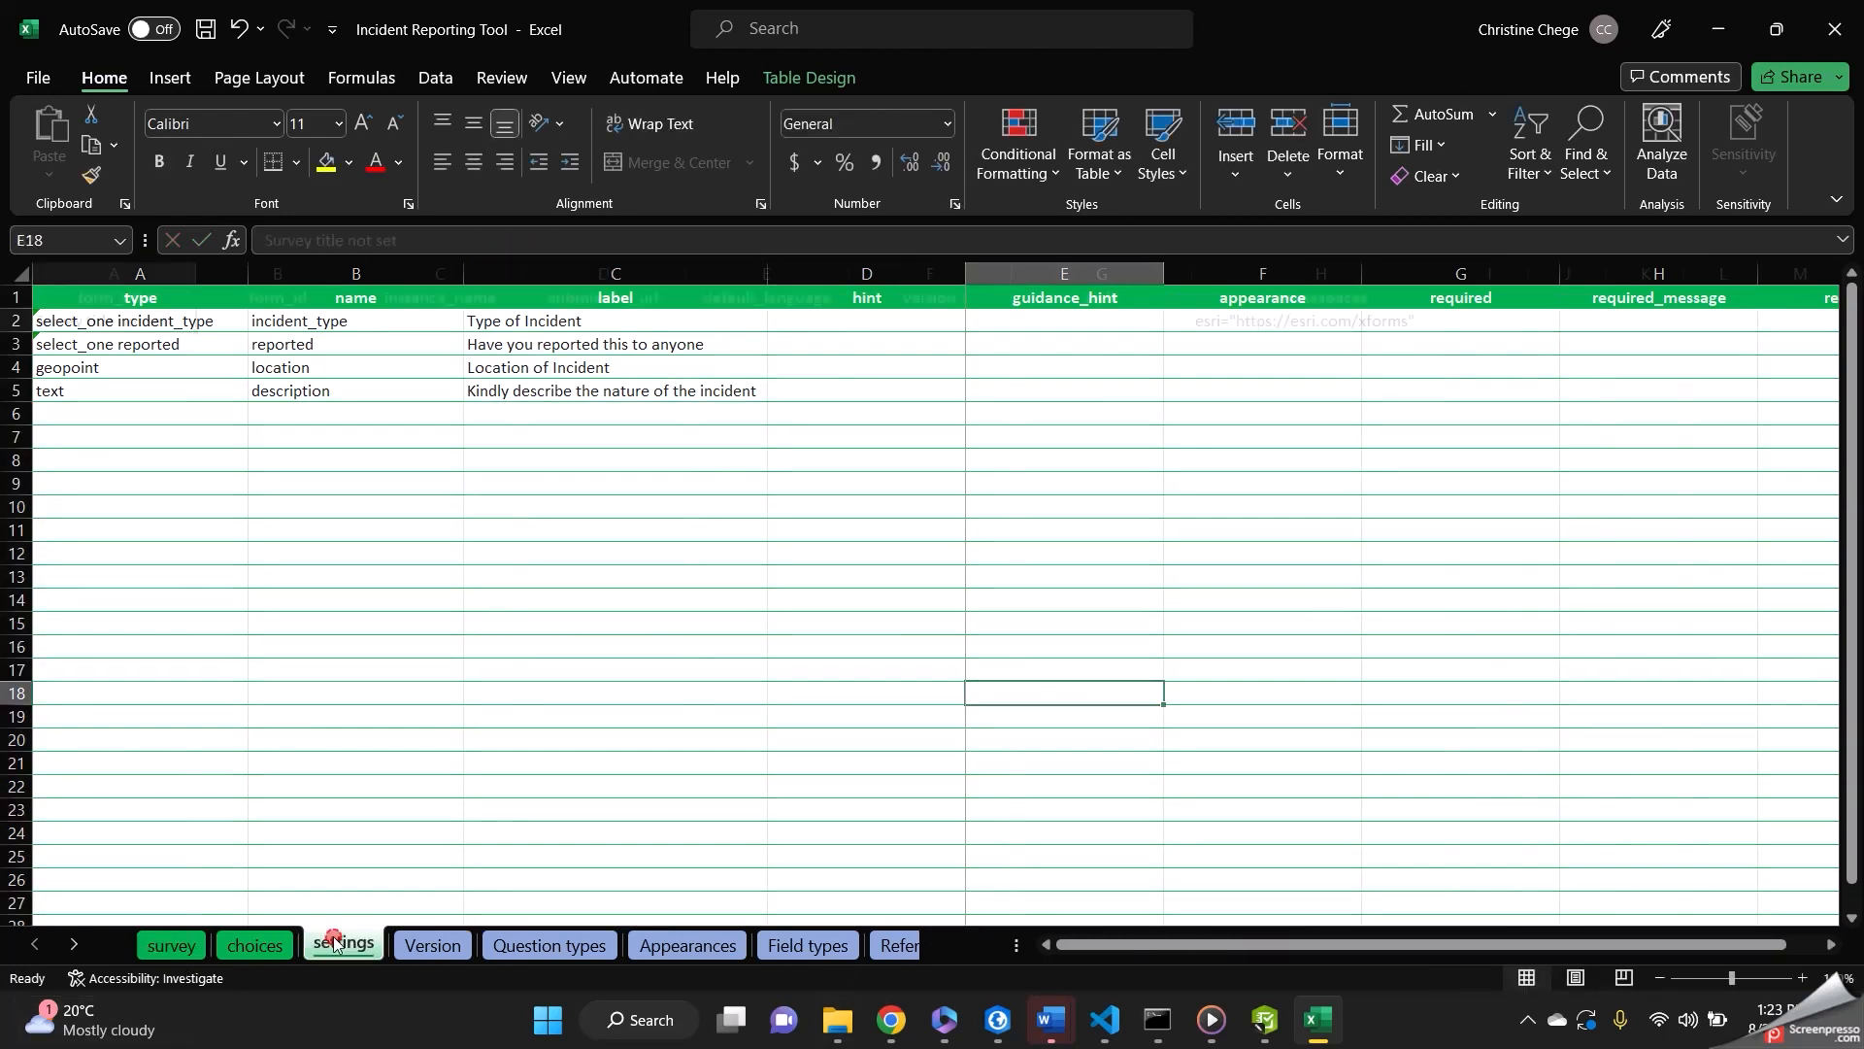
- Set the form_title in cell A2 of the settings sheet to "Incident Reporting Form"
click(343, 944)
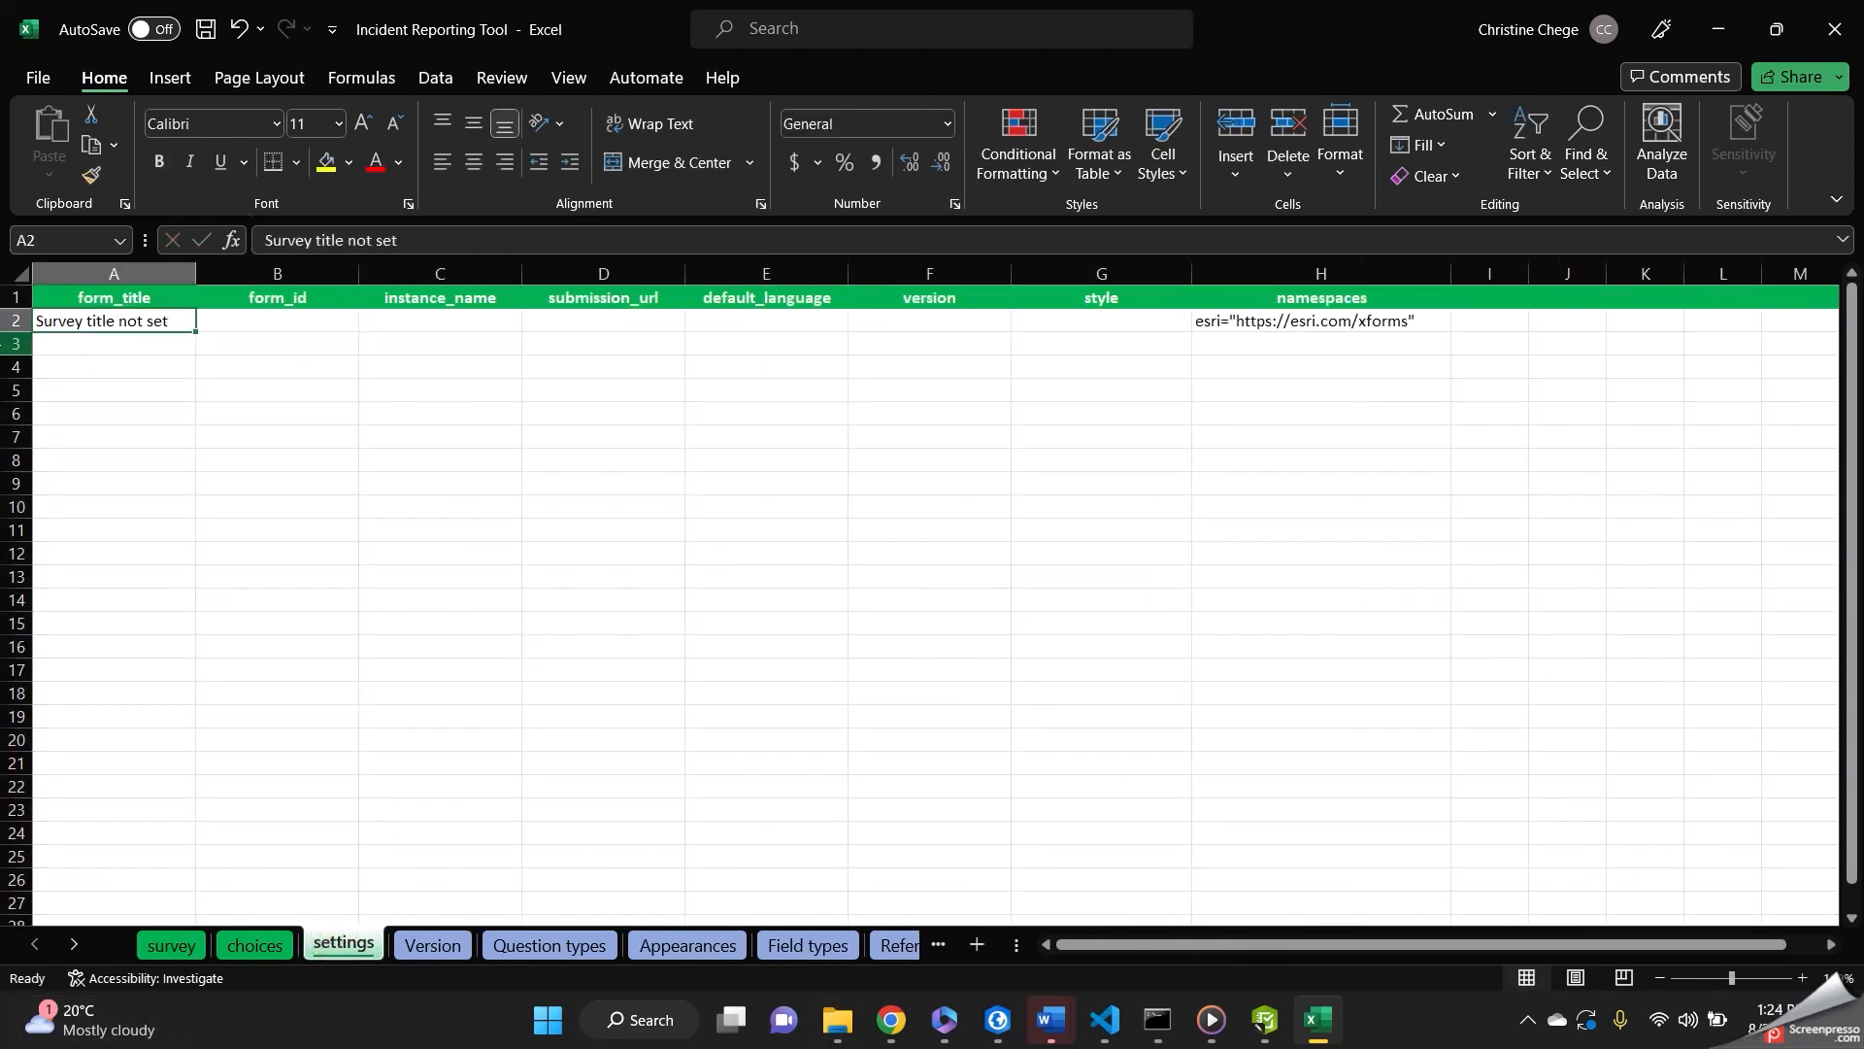
click(181, 323)
key(BackSpace)
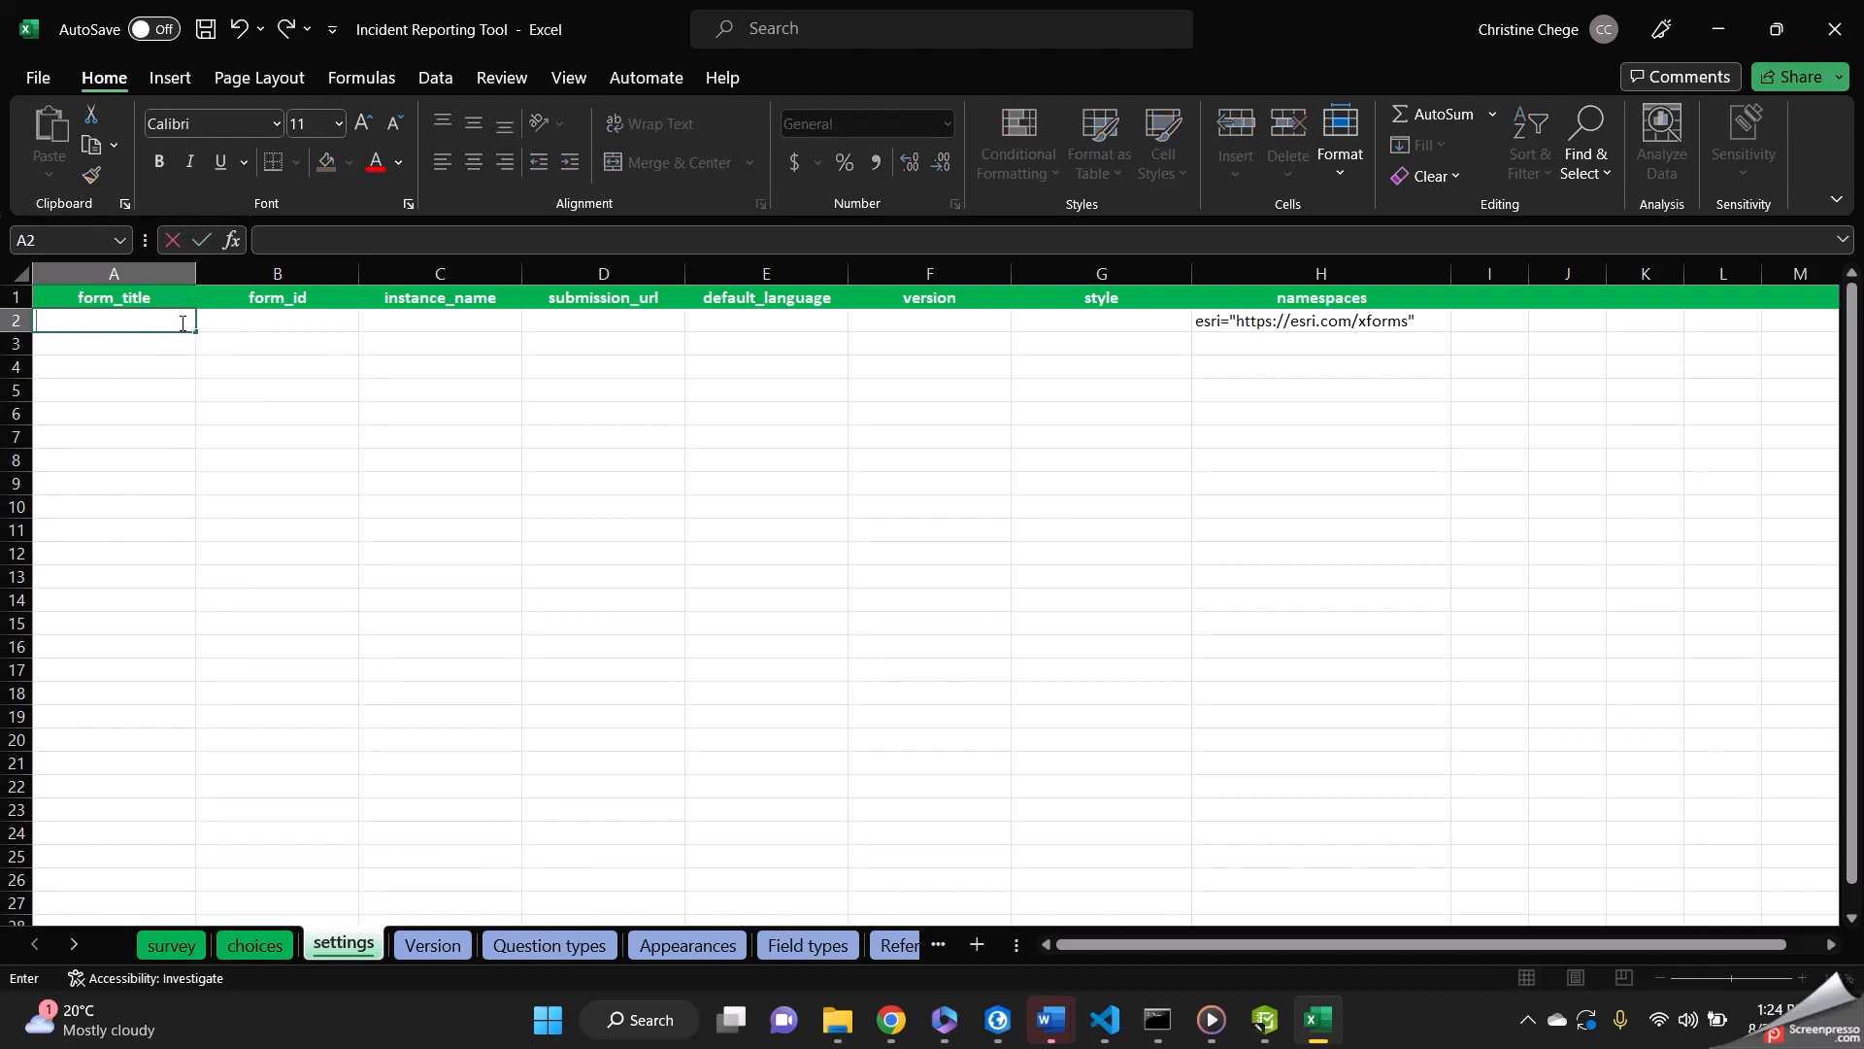
text(R)
key(BackSpace)
key(BackSpace)
key(BackSpace)
key(BackSpace)
text(Incident Repo)
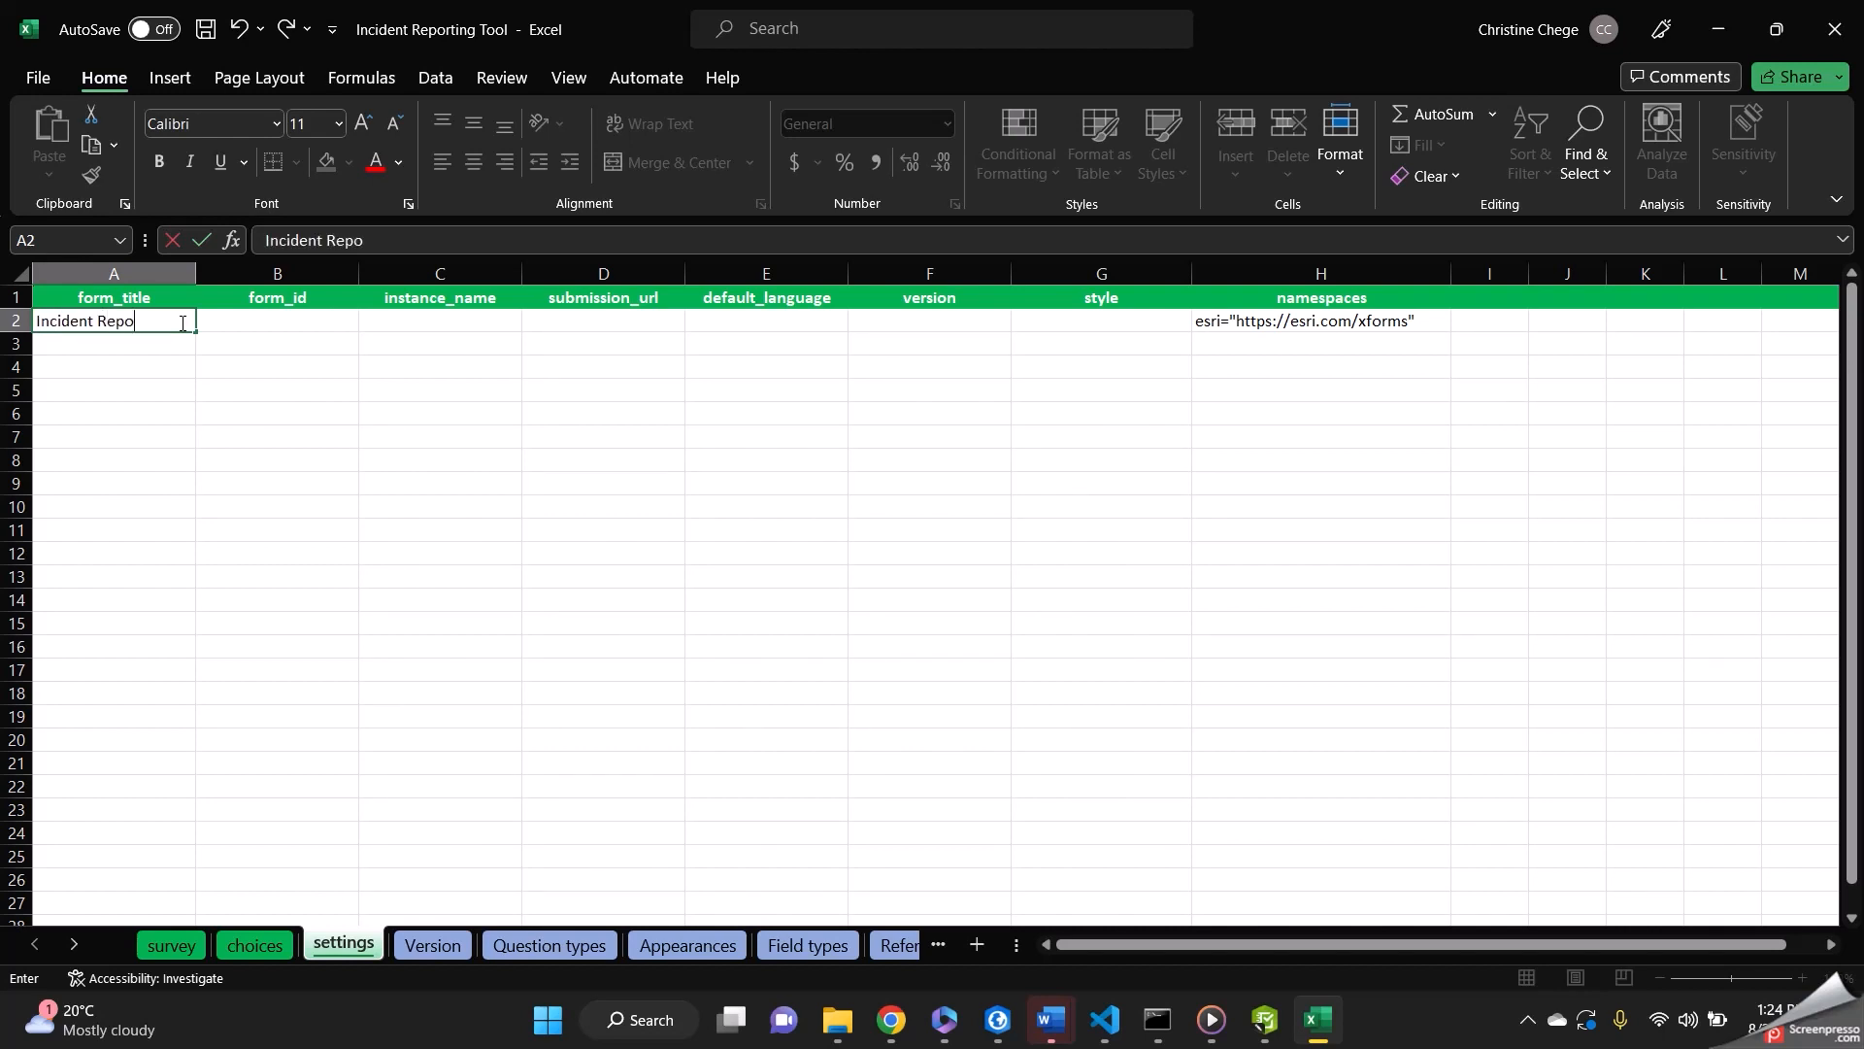
text(rting Form)
drag(182, 279, 247, 310)
click(247, 311)
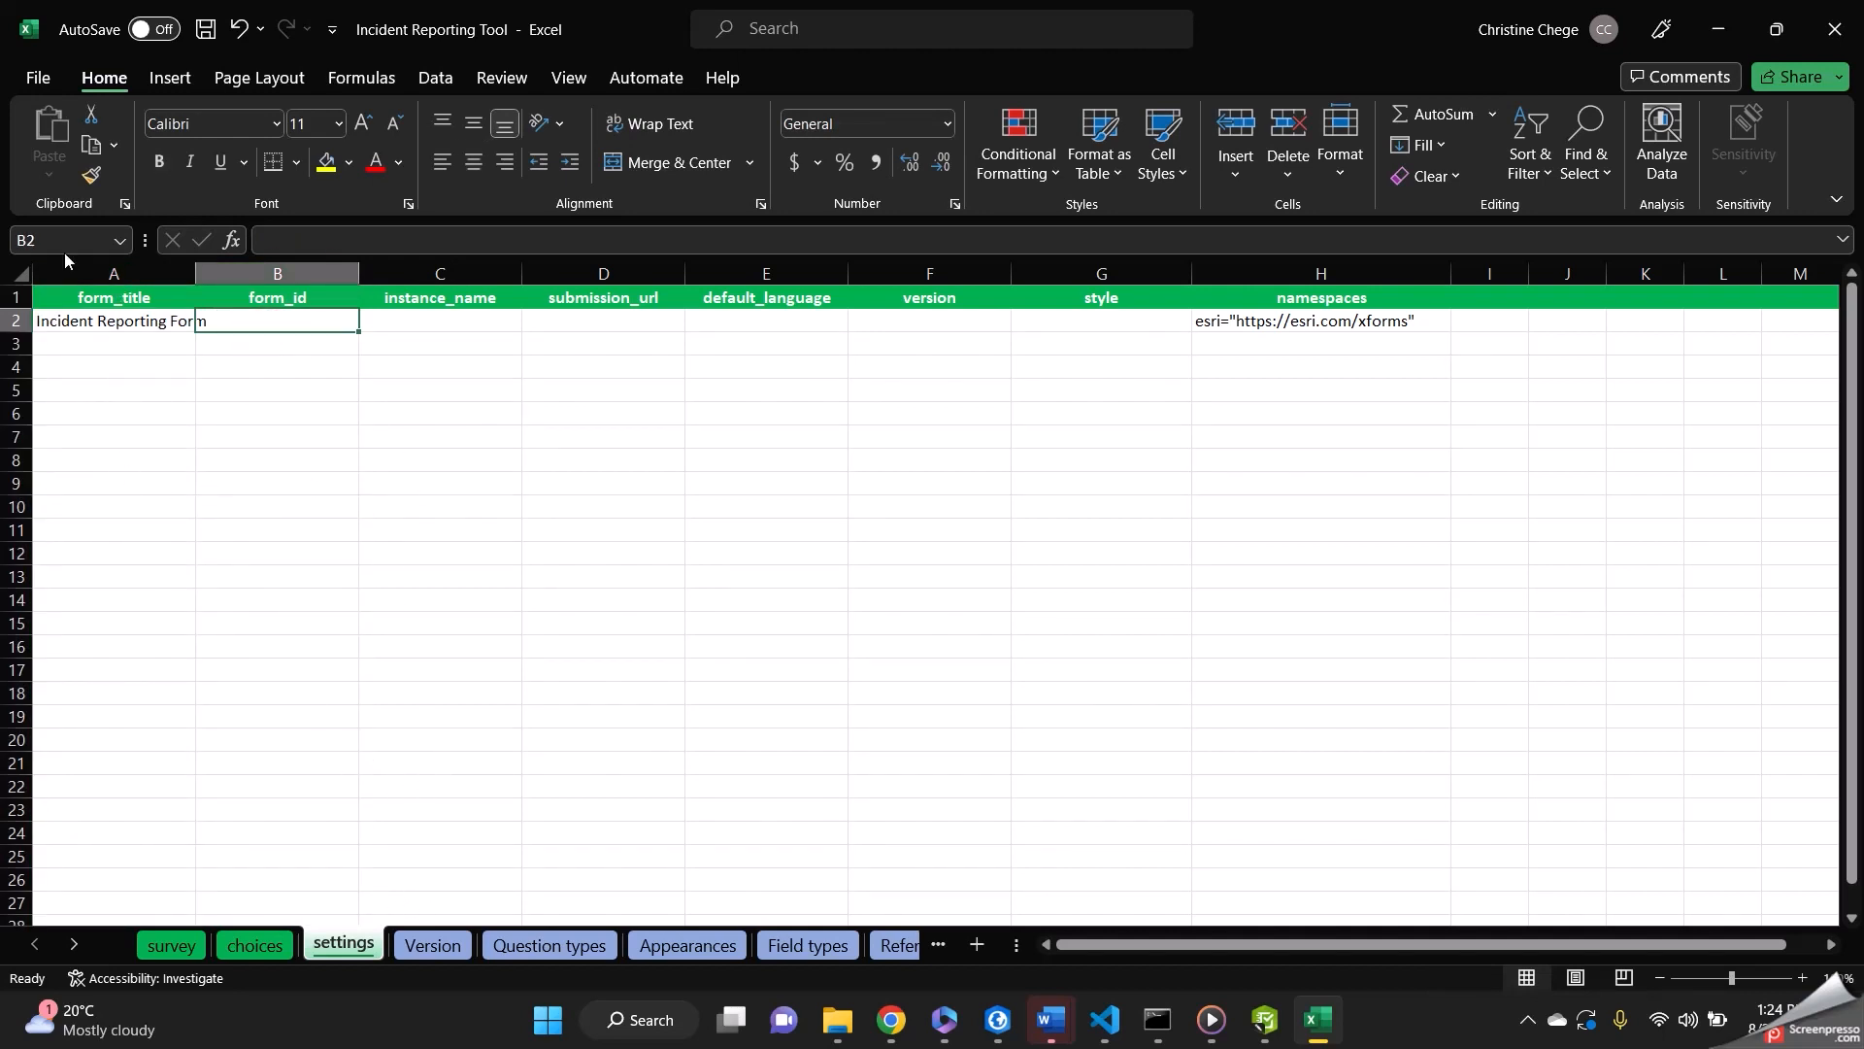
- Save the workbook and switch to ArcGIS Survey123 Connect to check the form conversion
click(38, 68)
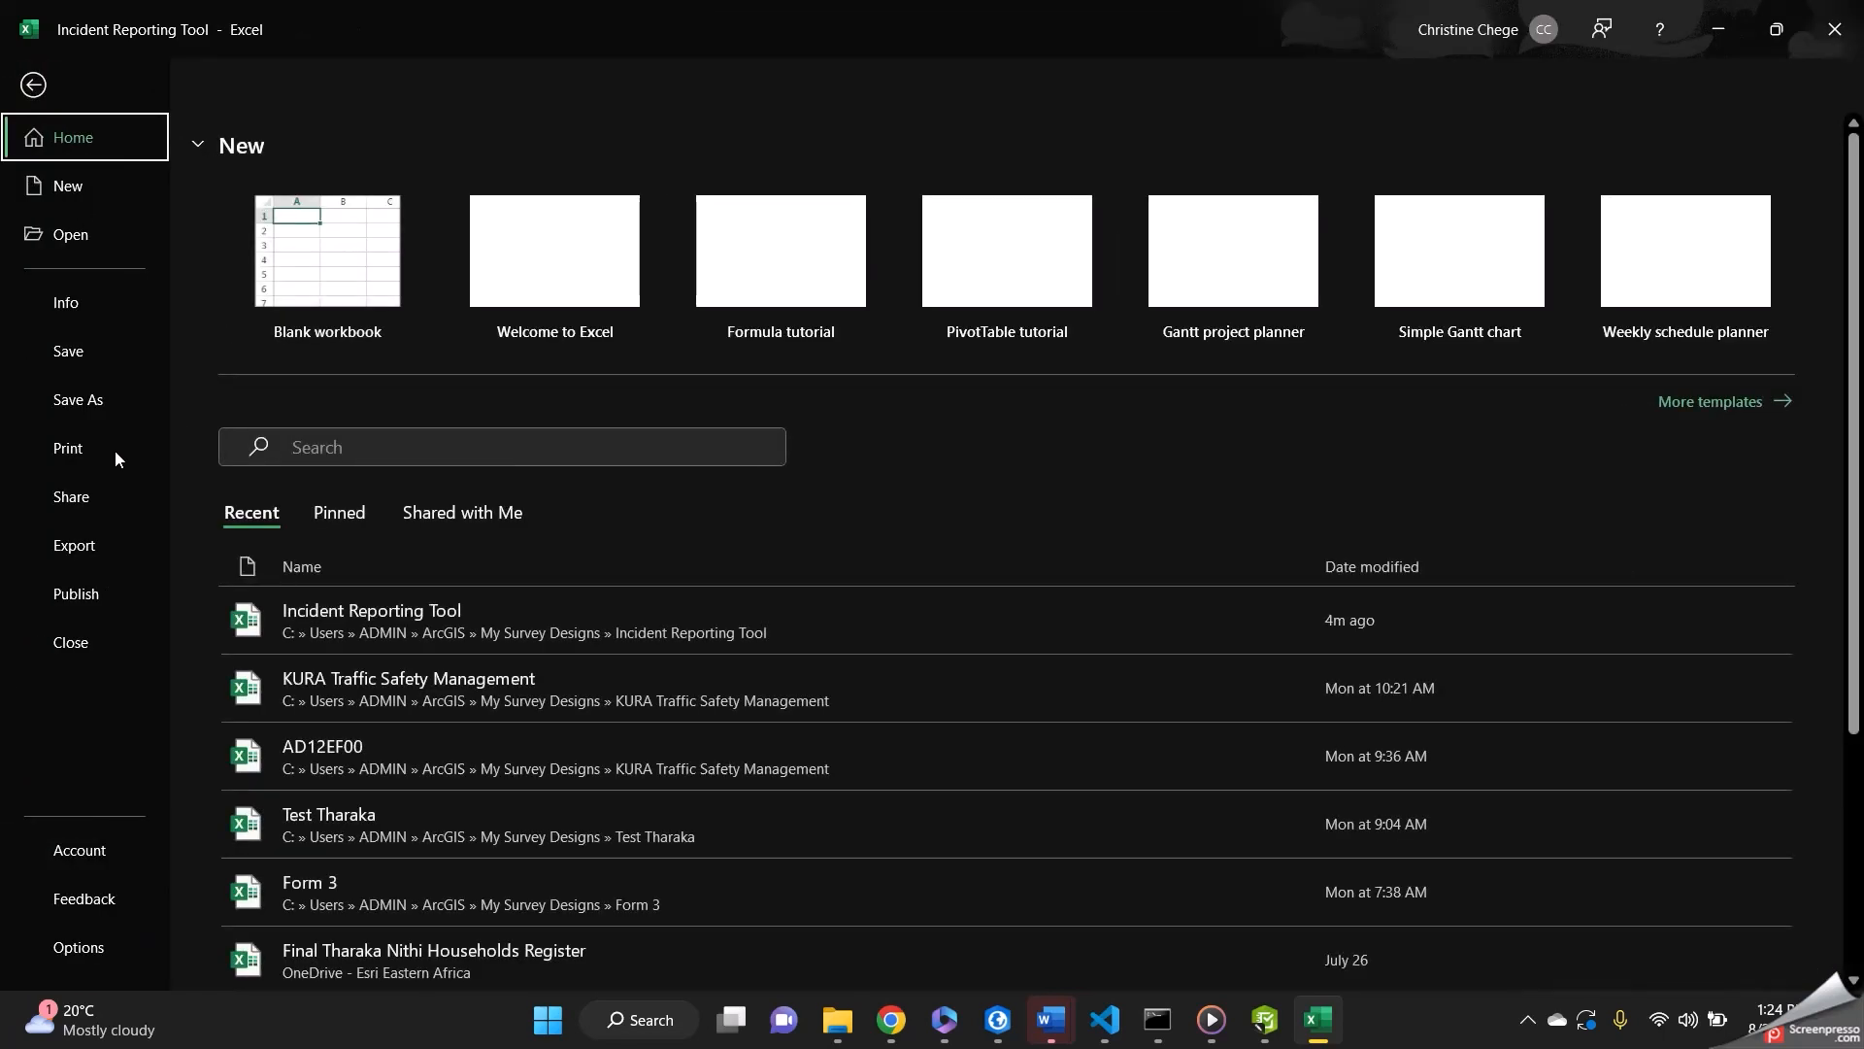
click(90, 350)
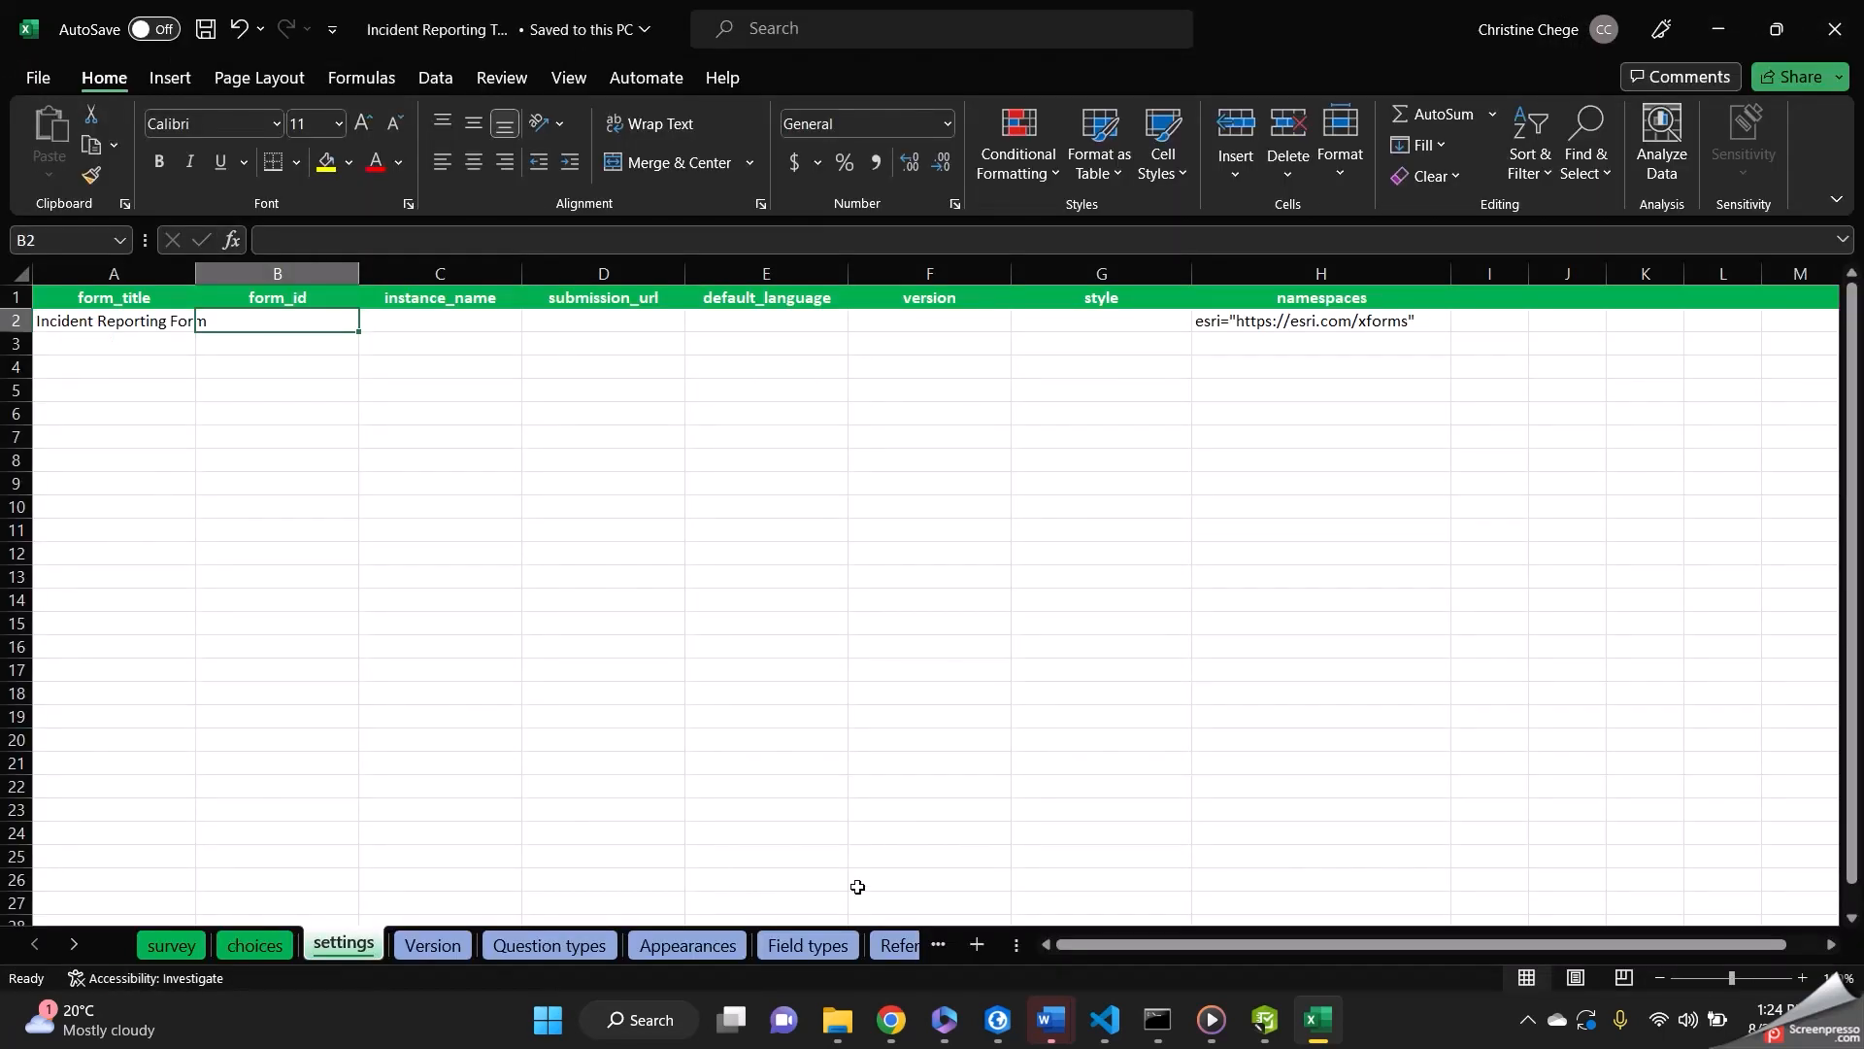
click(1267, 1021)
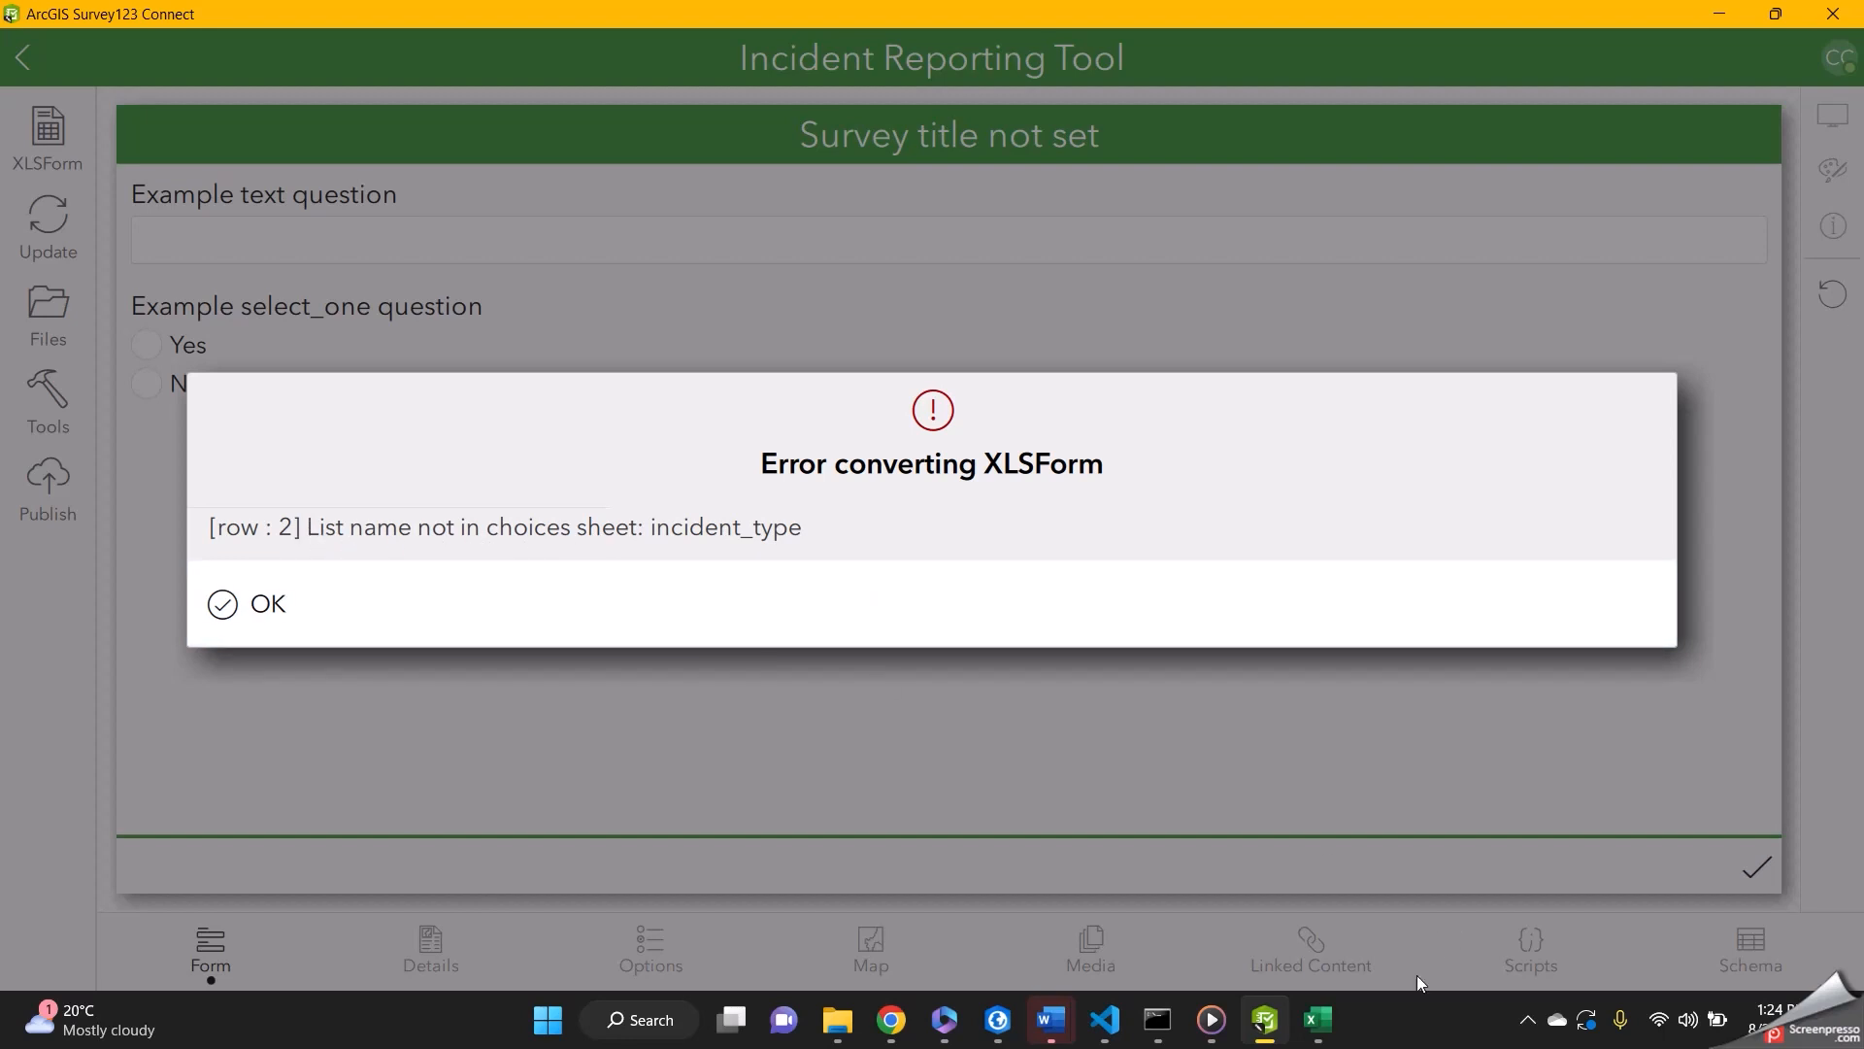
- Back in Excel, change the list_name in rows 2 to 4 of the choices sheet to "incident_type"
click(1317, 1019)
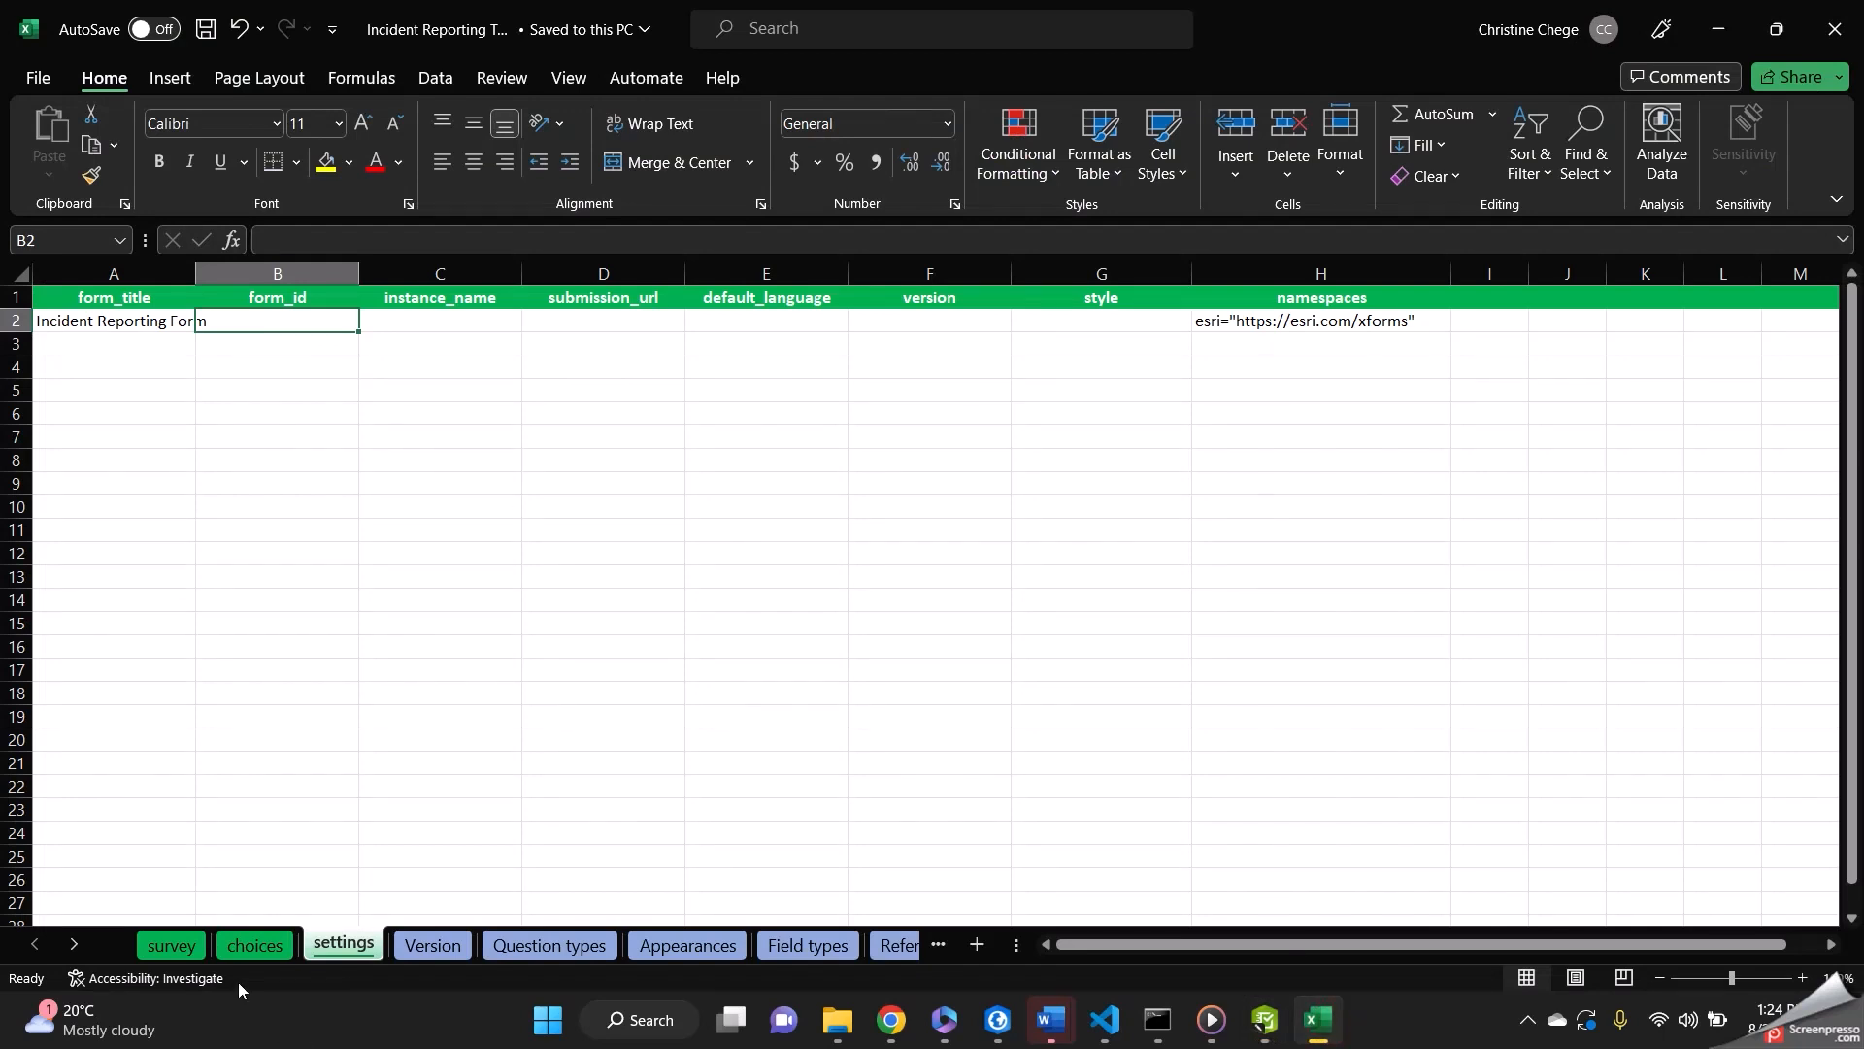
click(245, 946)
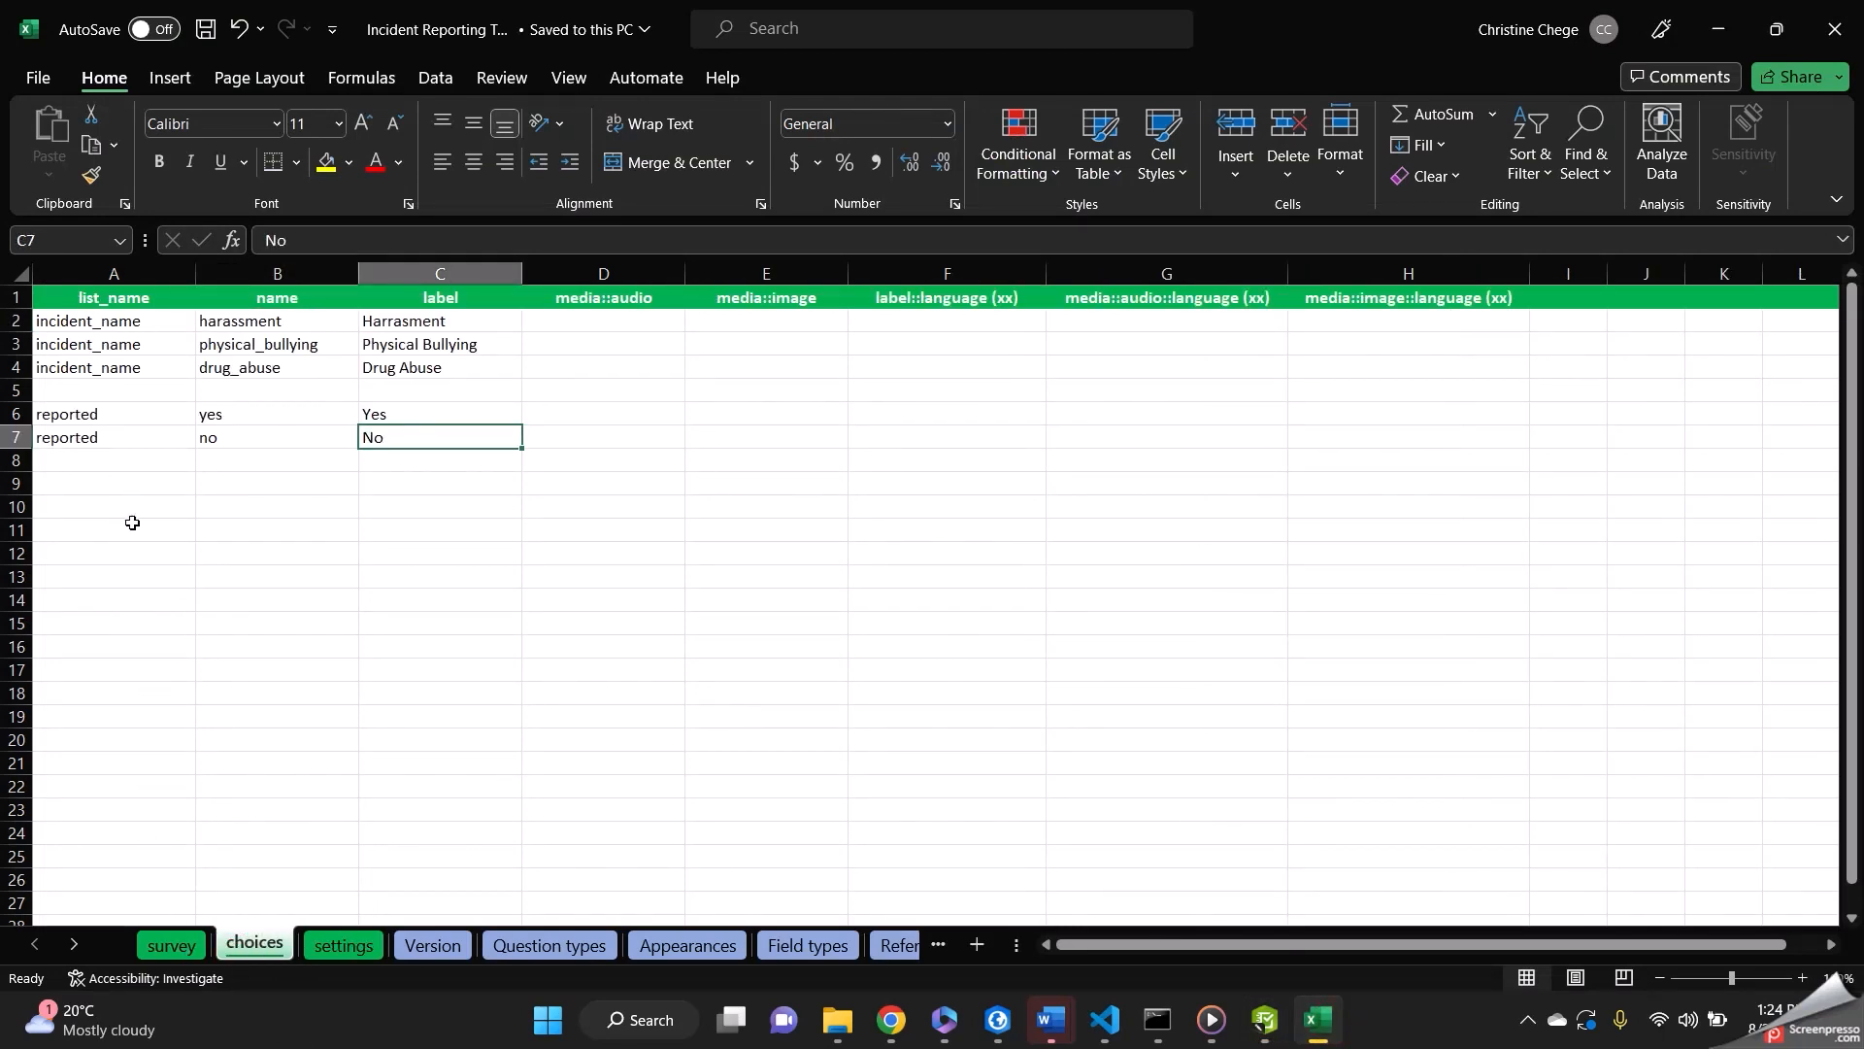
click(148, 330)
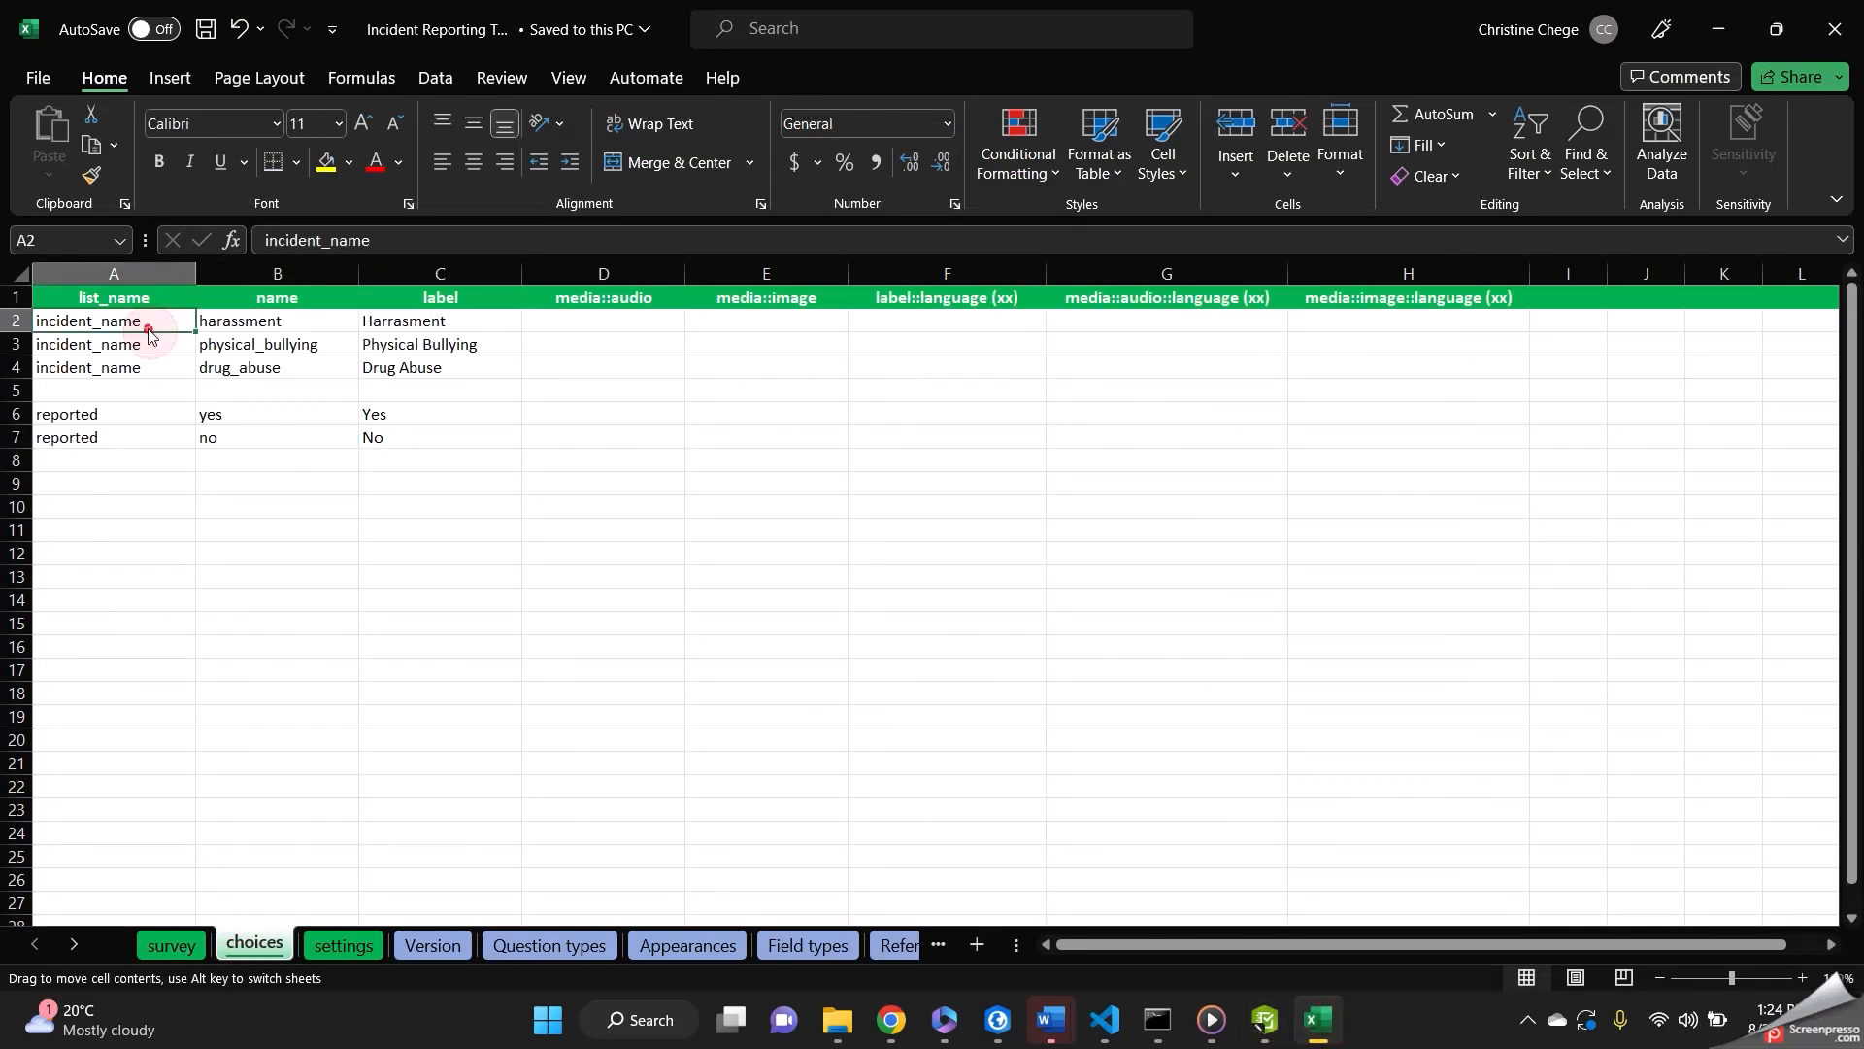
double_click(148, 330)
key(BackSpace)
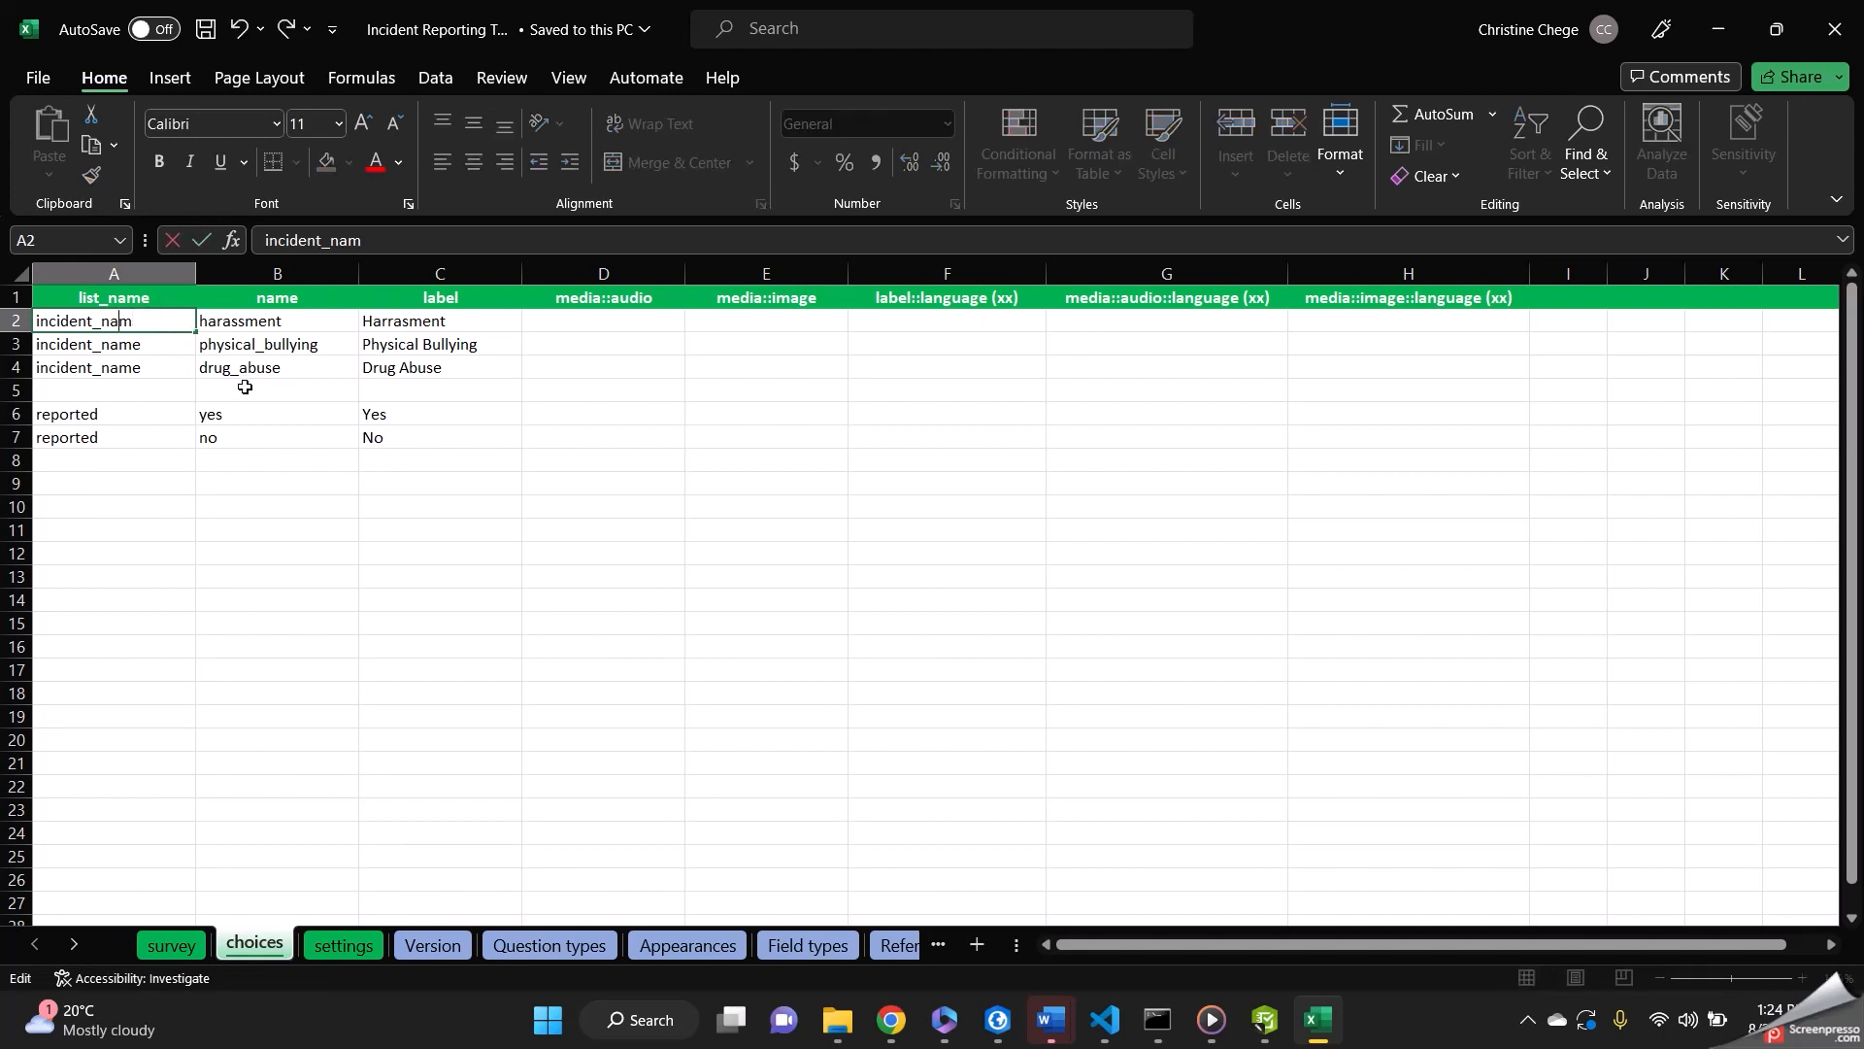
key(BackSpace)
key(BackSpace)
text(typ)
drag(201, 330, 204, 370)
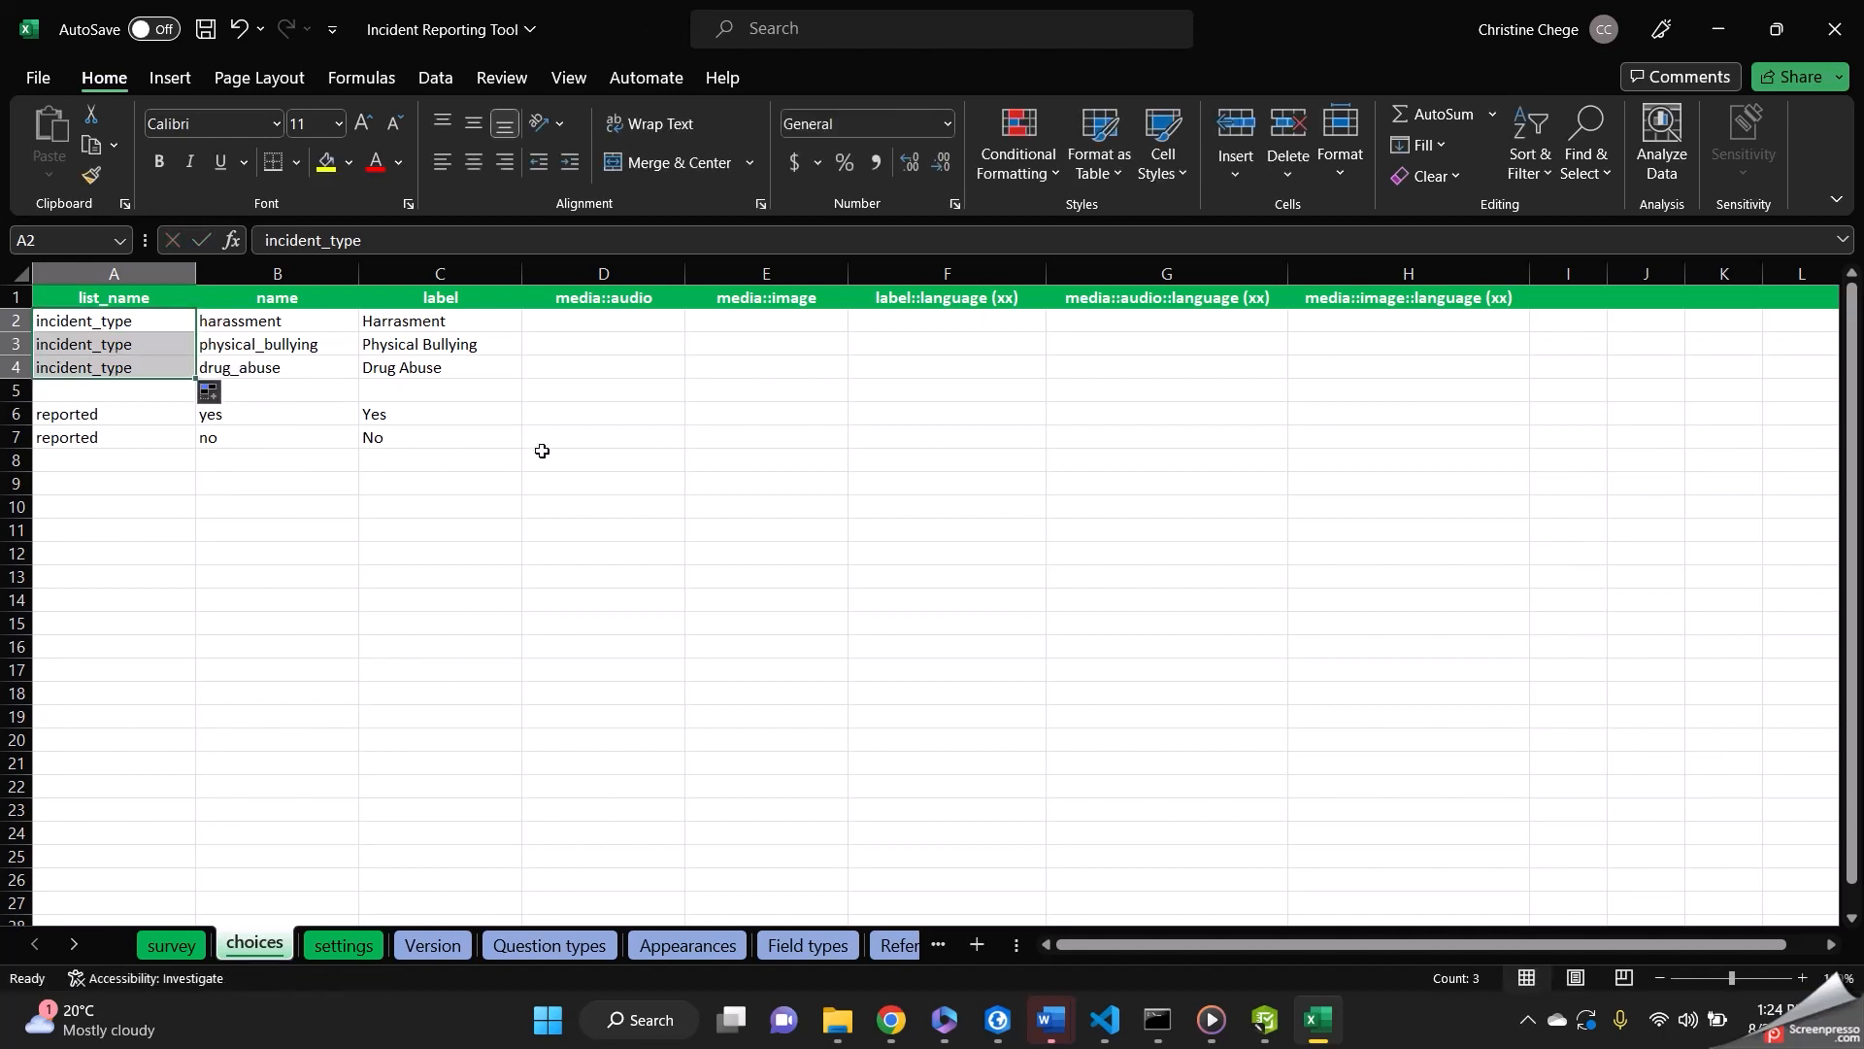
- Save the workbook, dismiss the conversion message in ArcGIS Survey123 Connect and review the form preview down to the description question
click(175, 947)
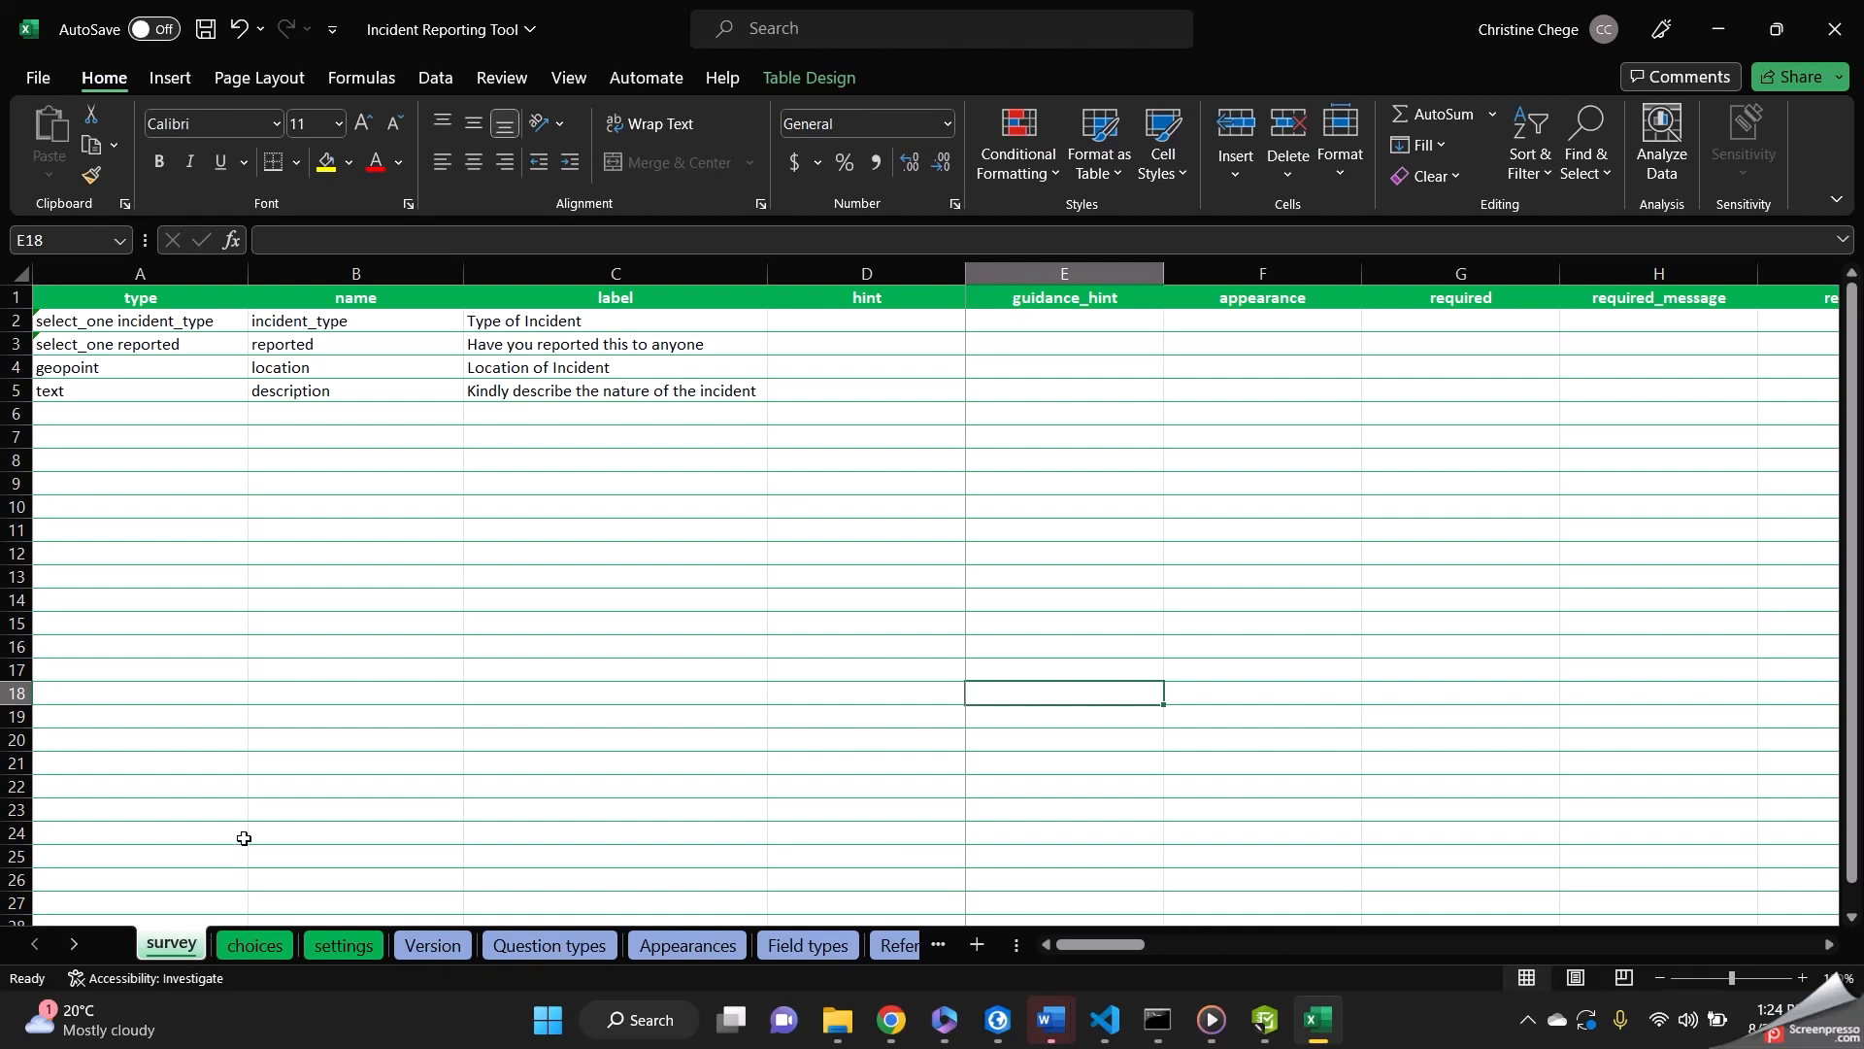
key(ctrl+s)
click(1267, 1022)
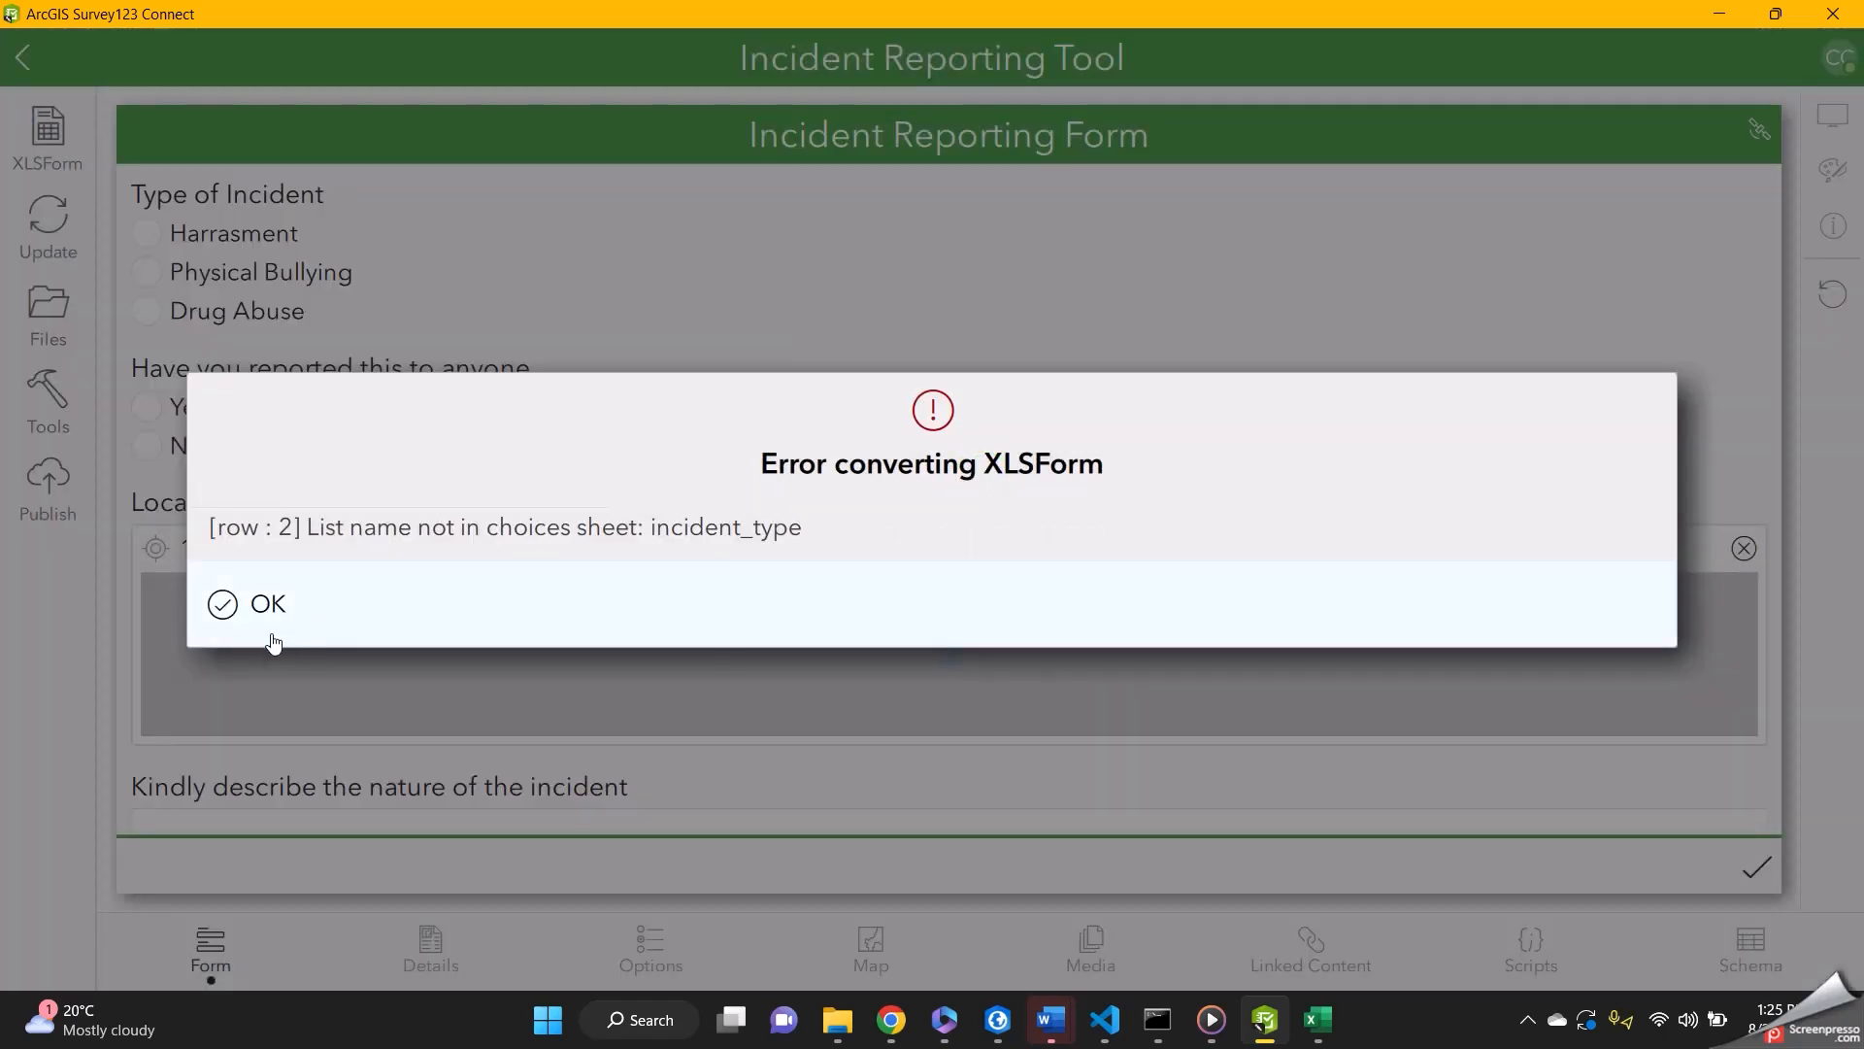
click(266, 629)
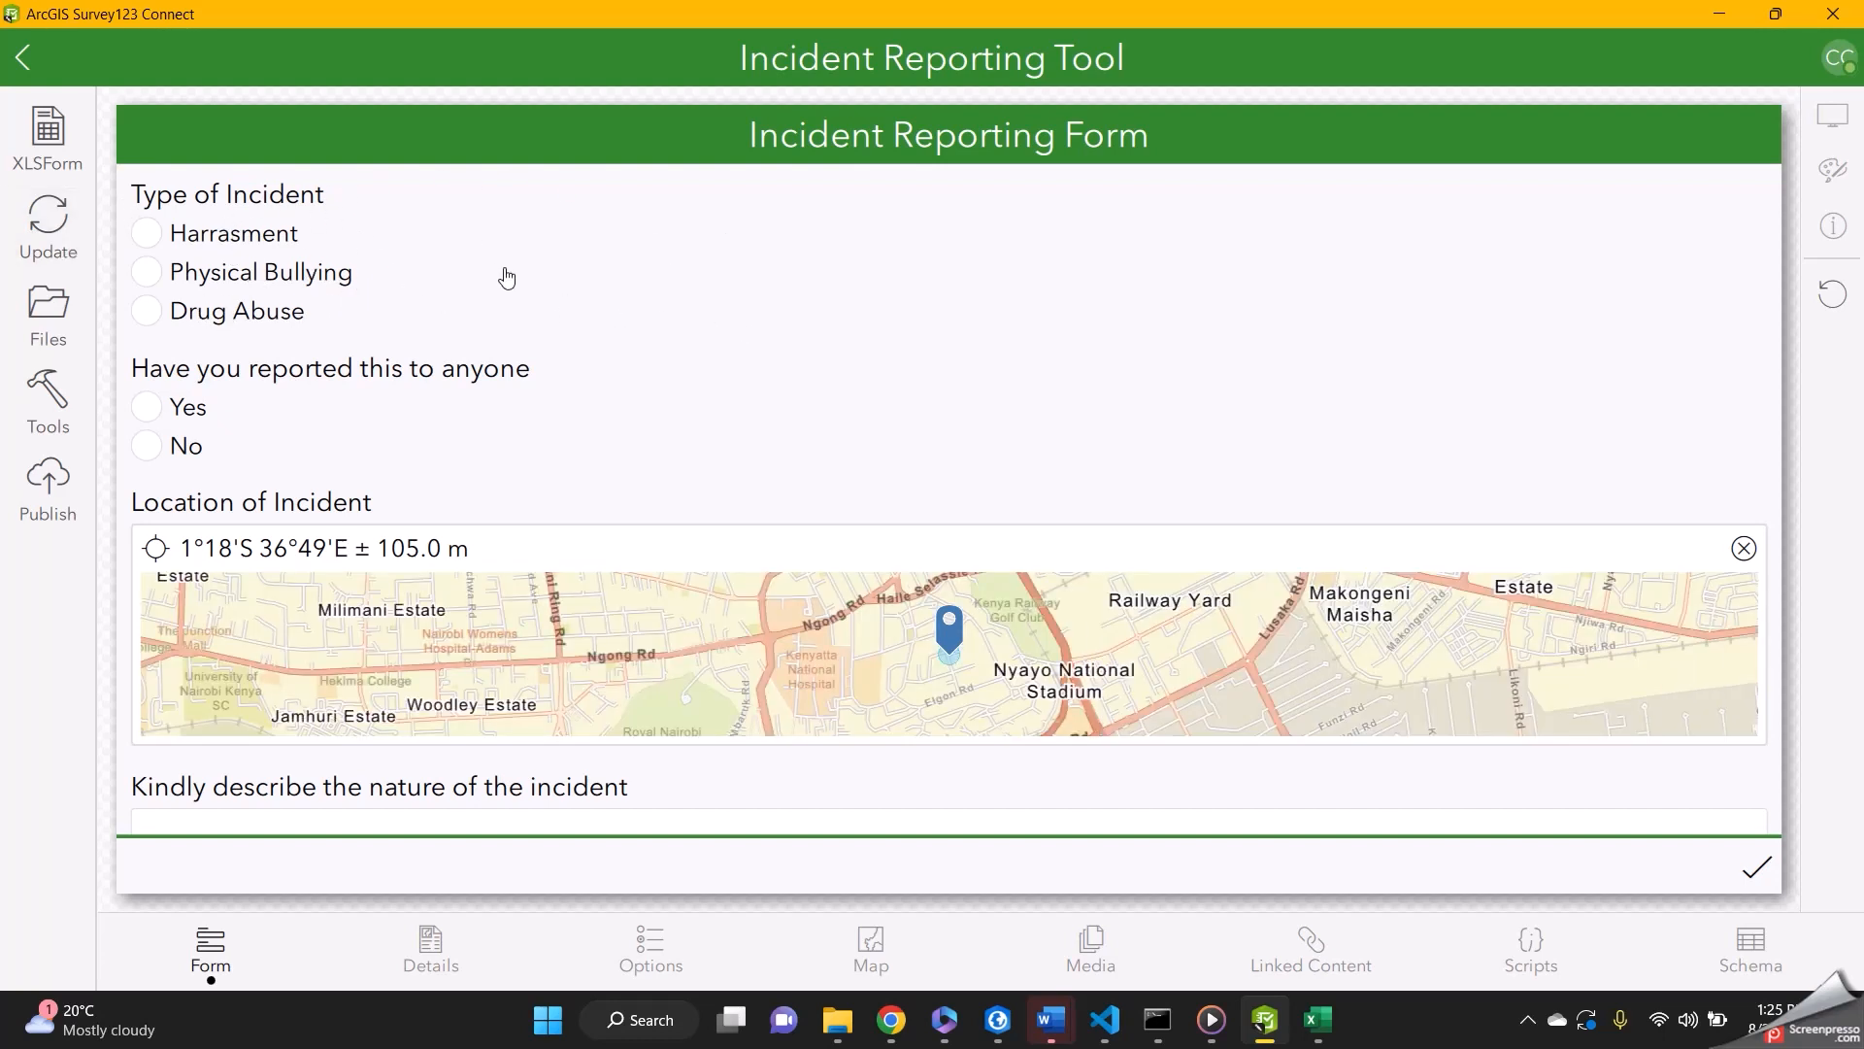
scroll(480, 383, down, 1)
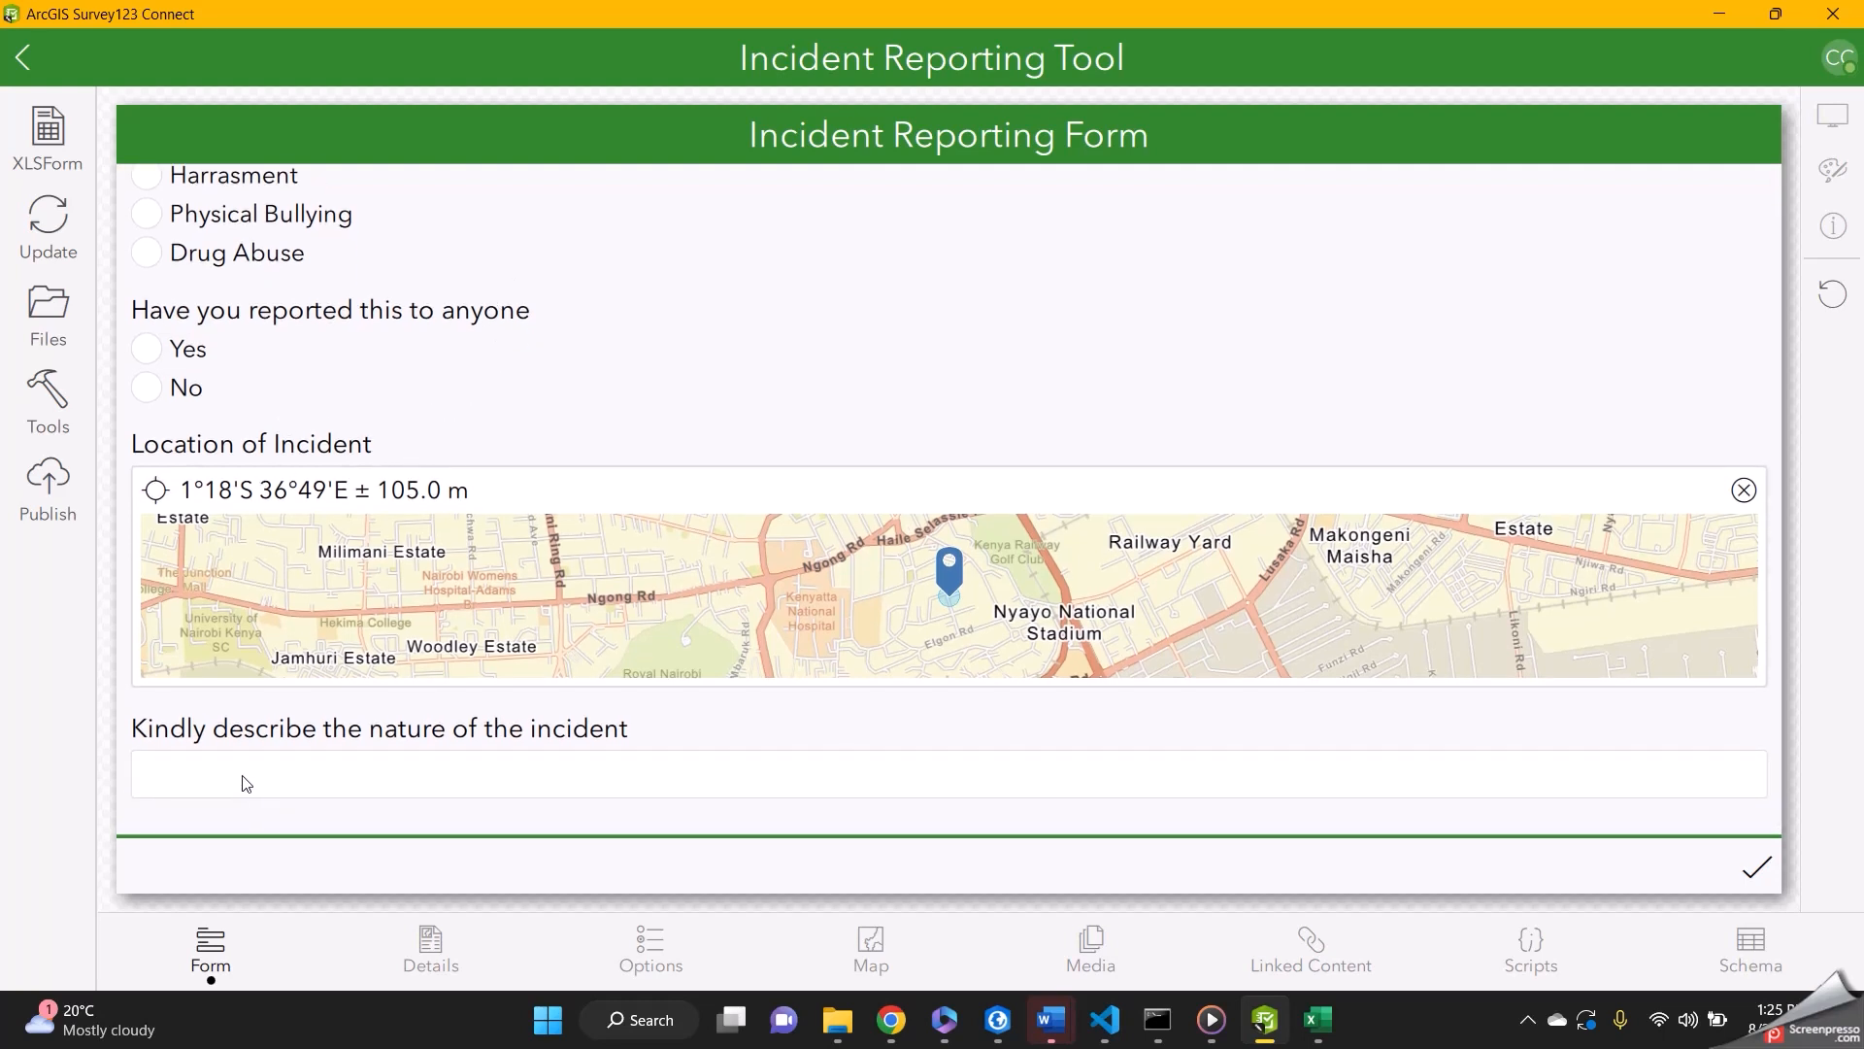
- Analyze the Incident Reporting Tool survey for issues and publish it
click(60, 482)
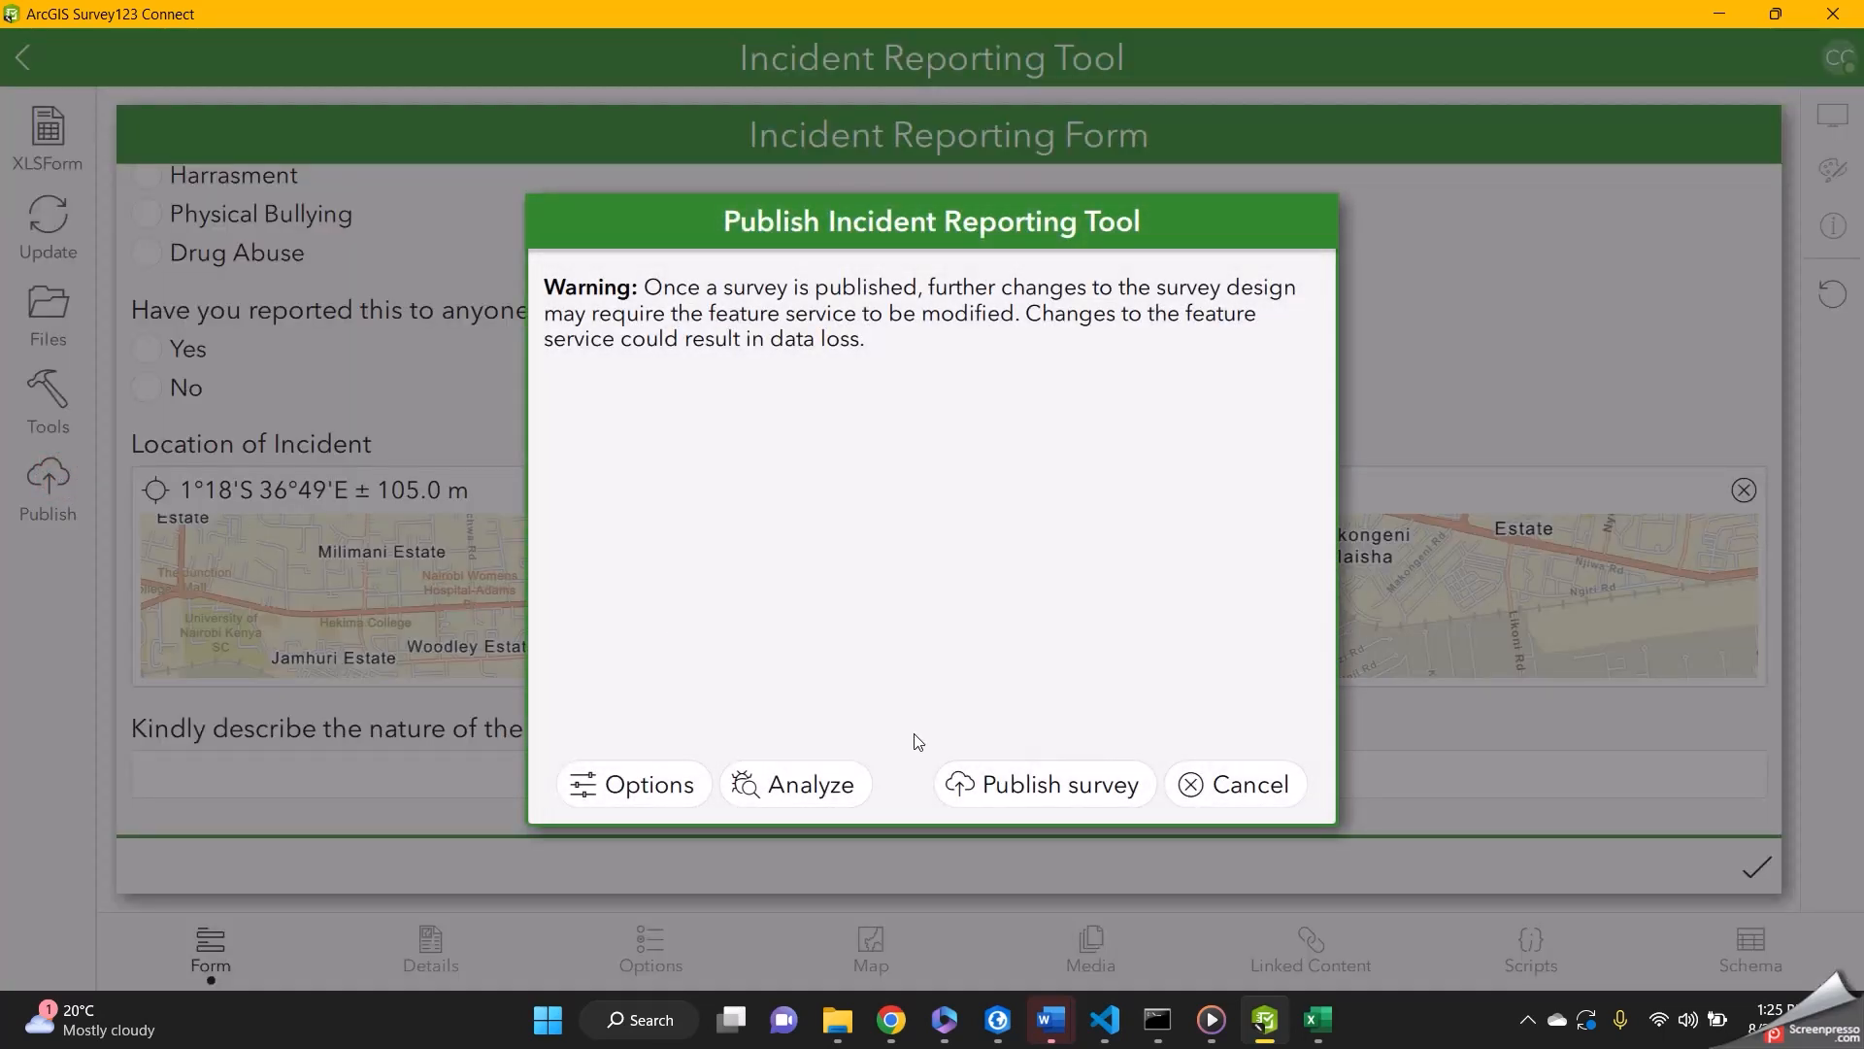
click(833, 786)
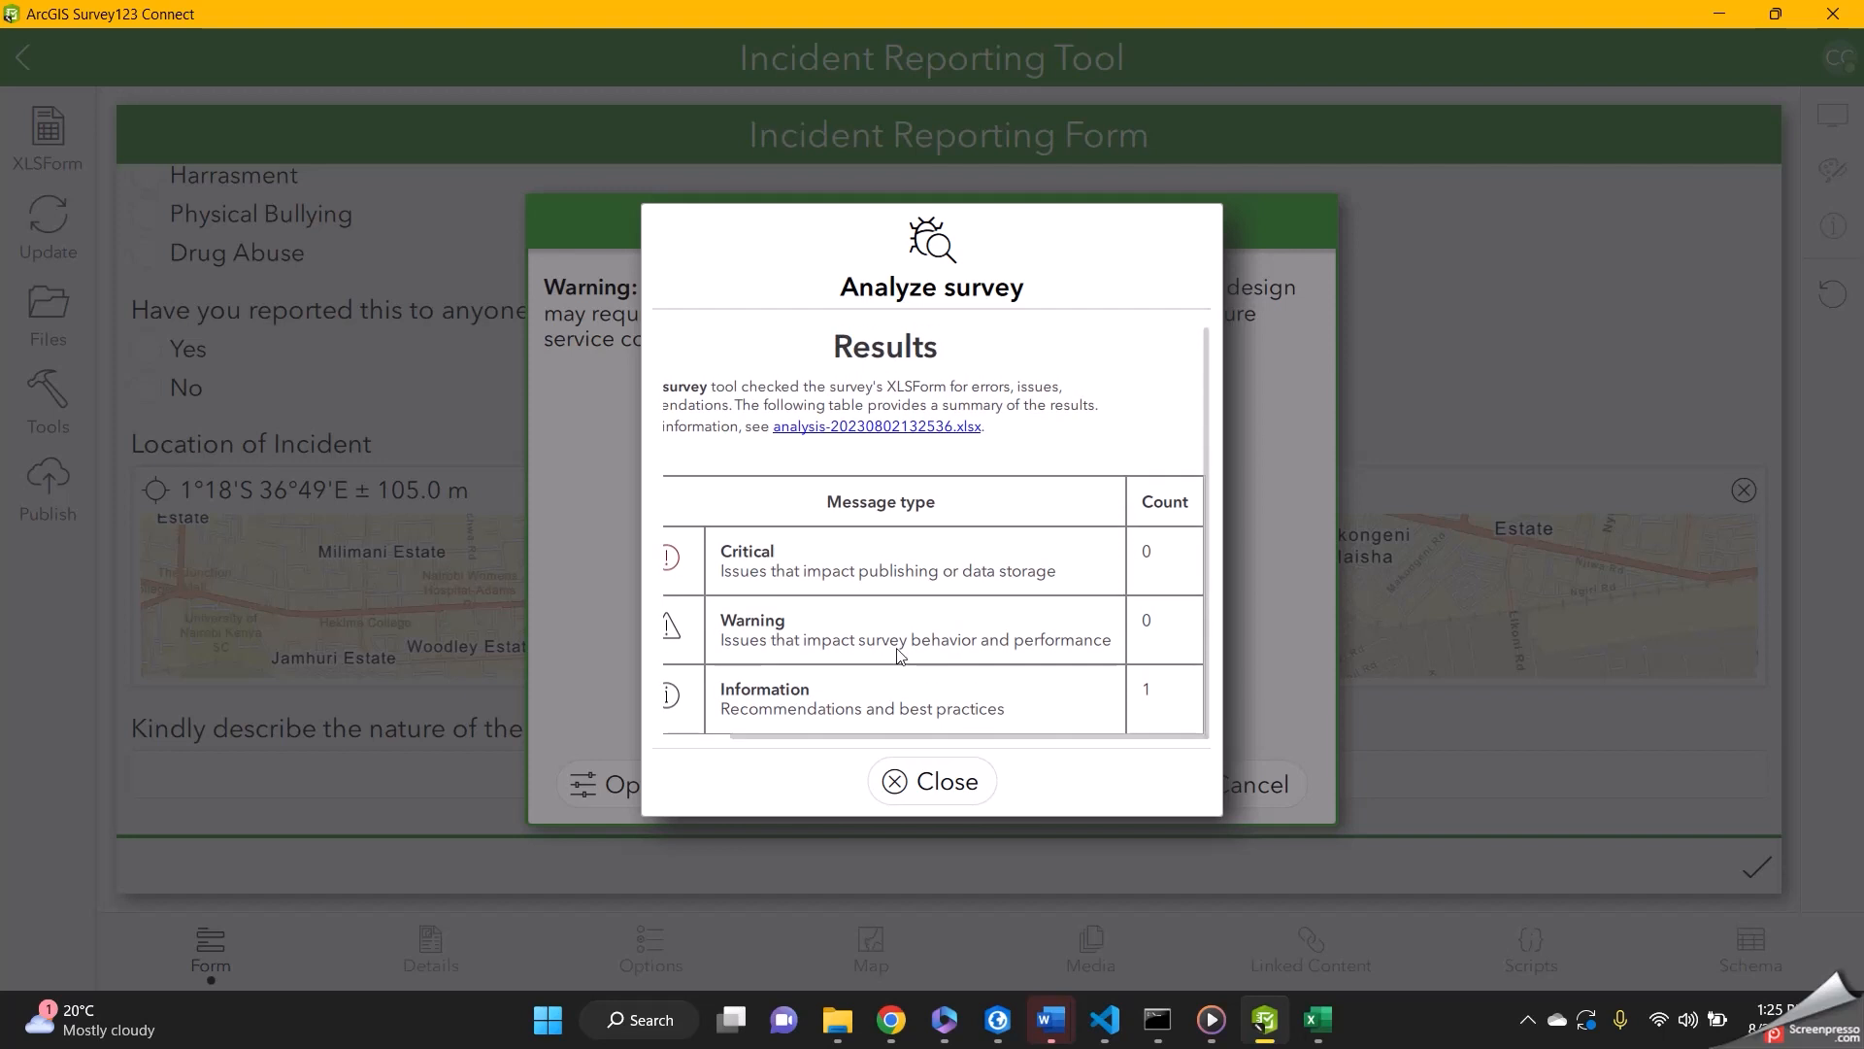
click(957, 790)
click(1023, 789)
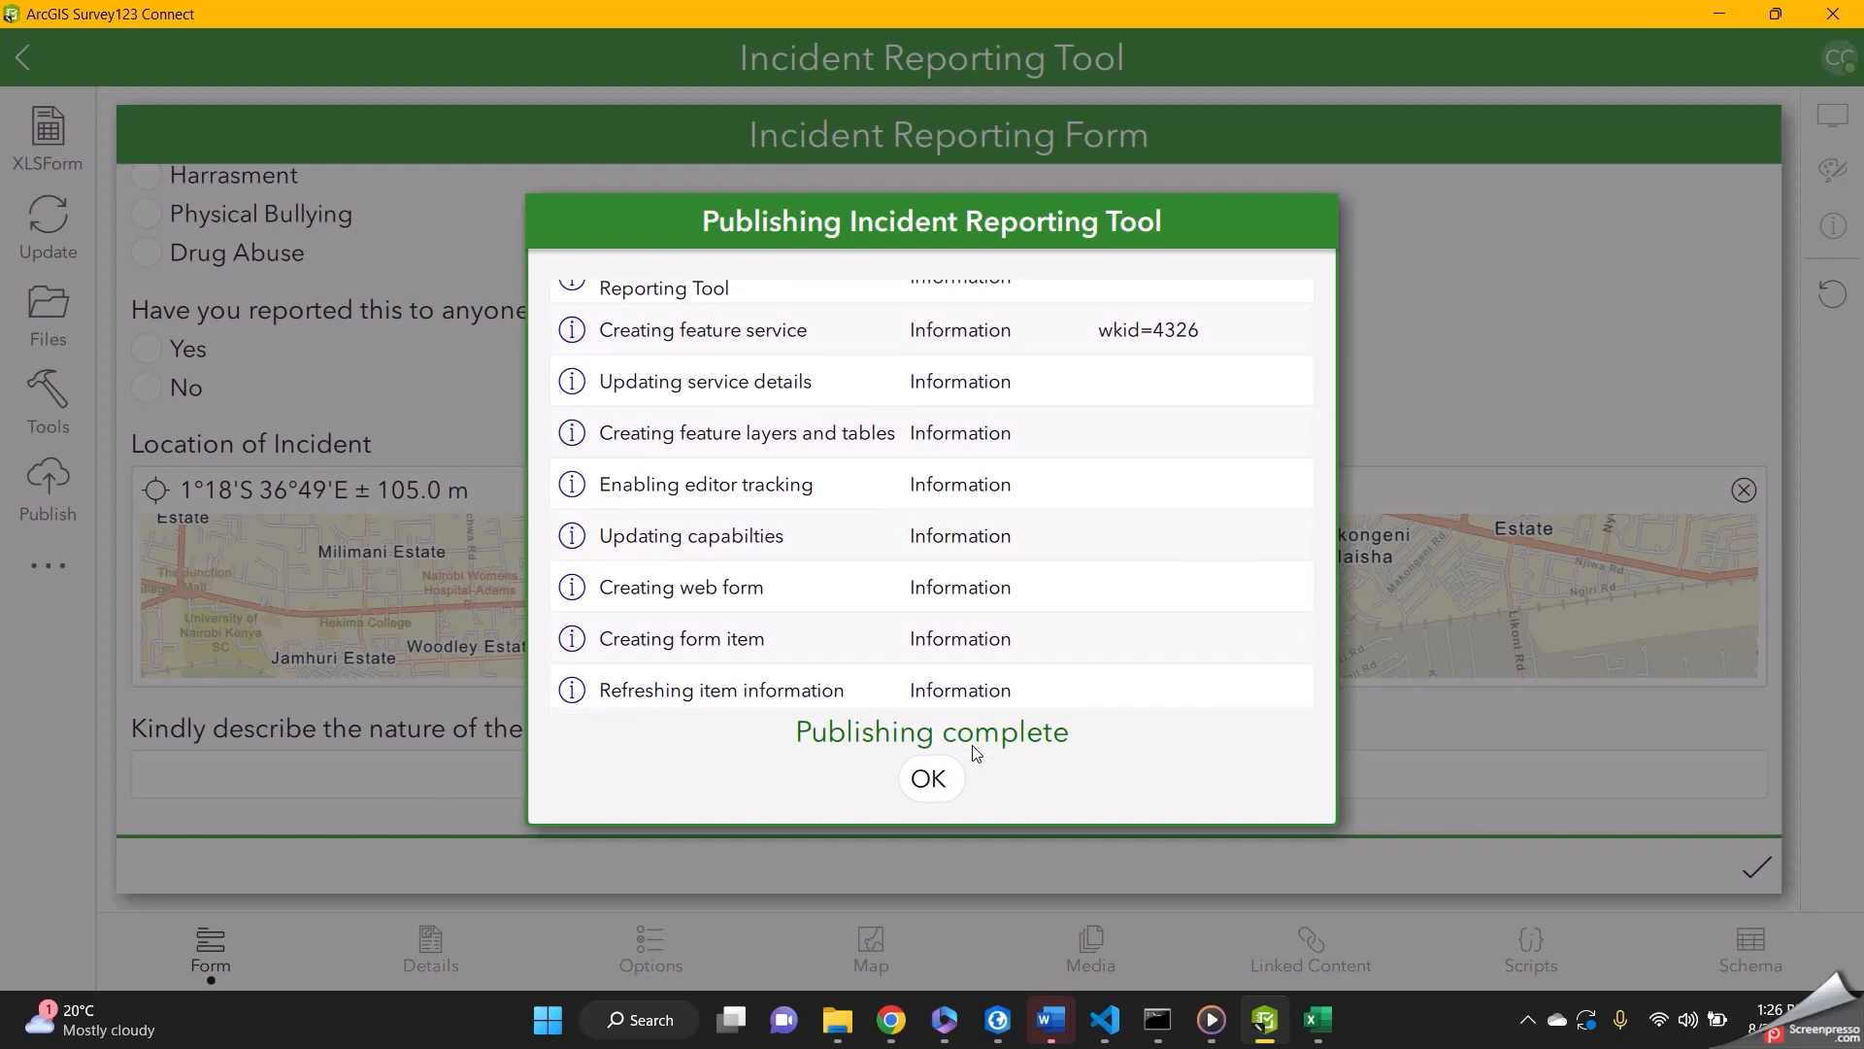
click(934, 781)
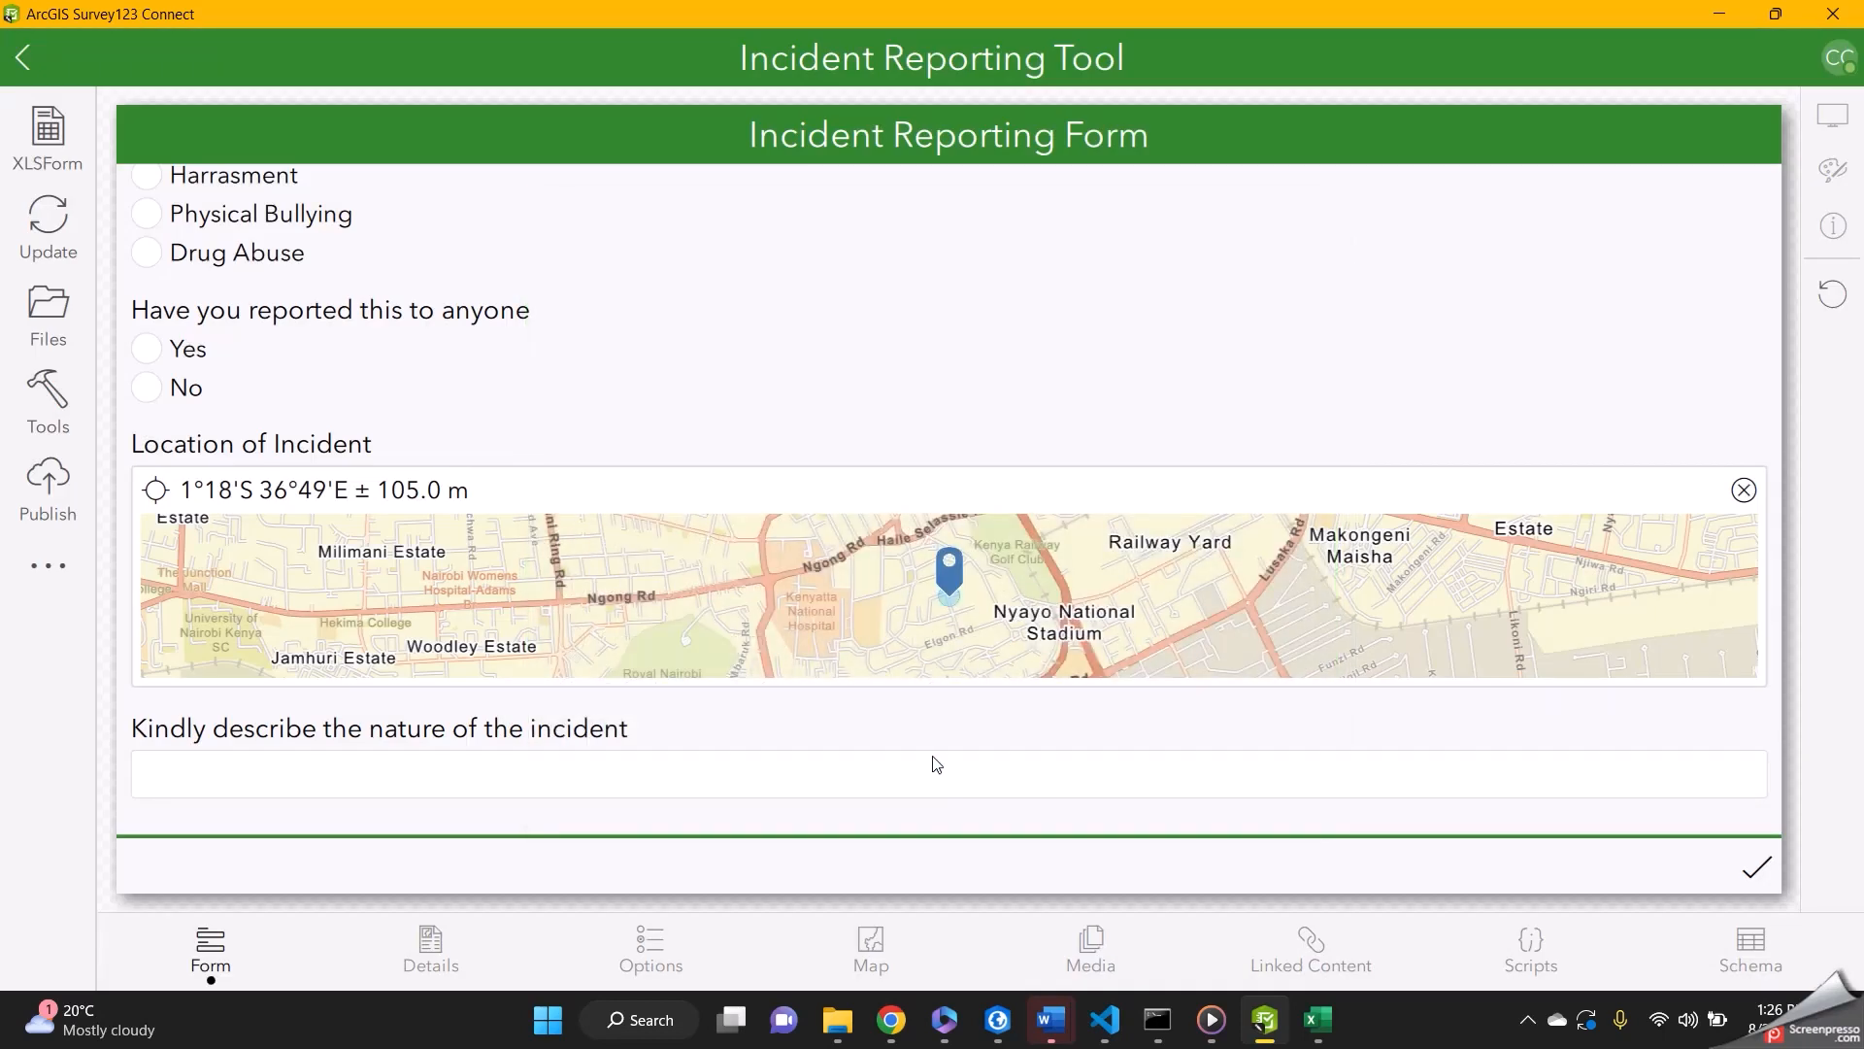